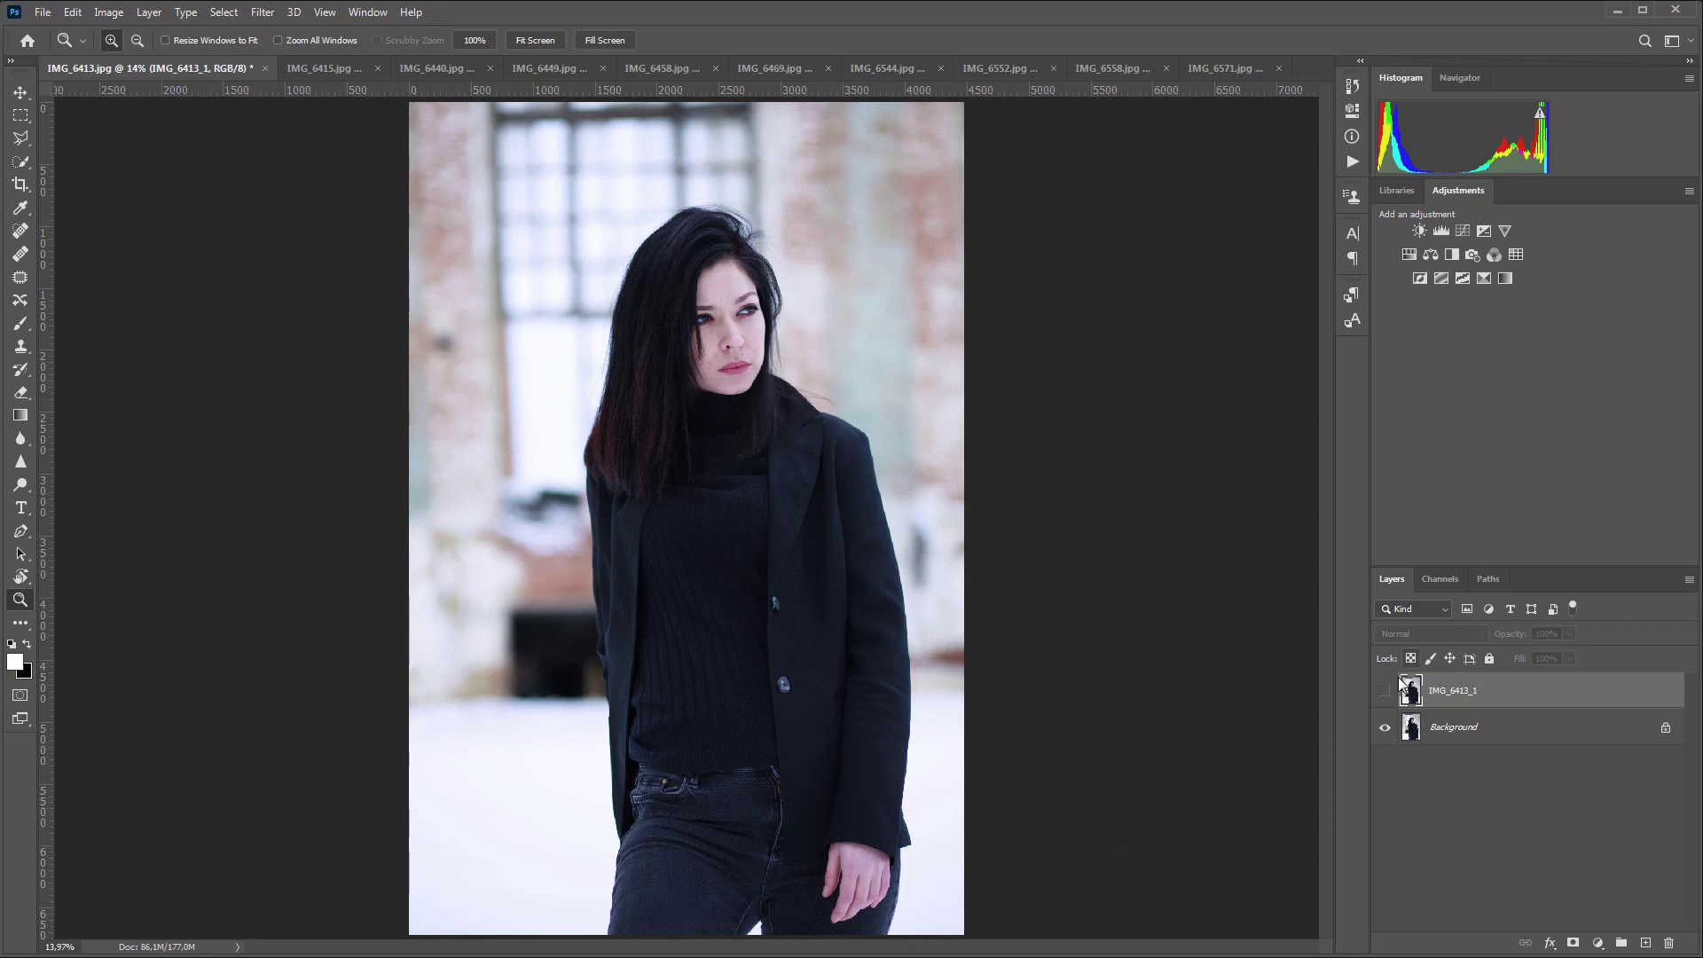
- Zoom in on IMG_6413's face and compare it with and without the IMG_6413_1 layer
click(1382, 692)
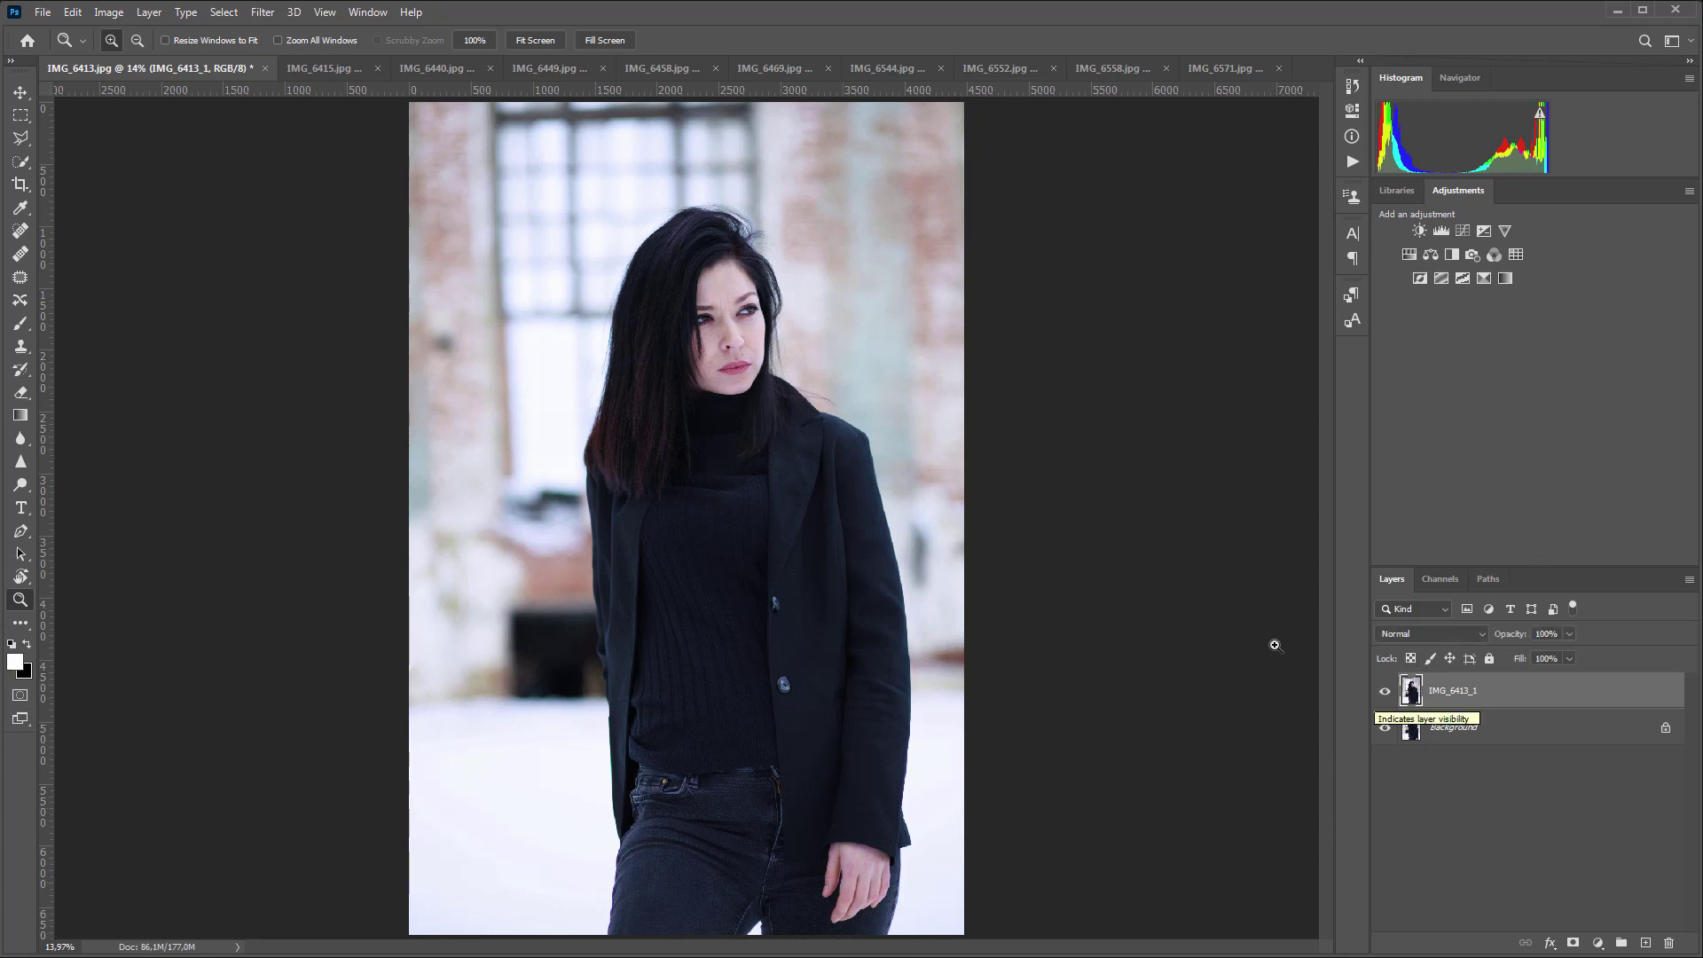
click(755, 326)
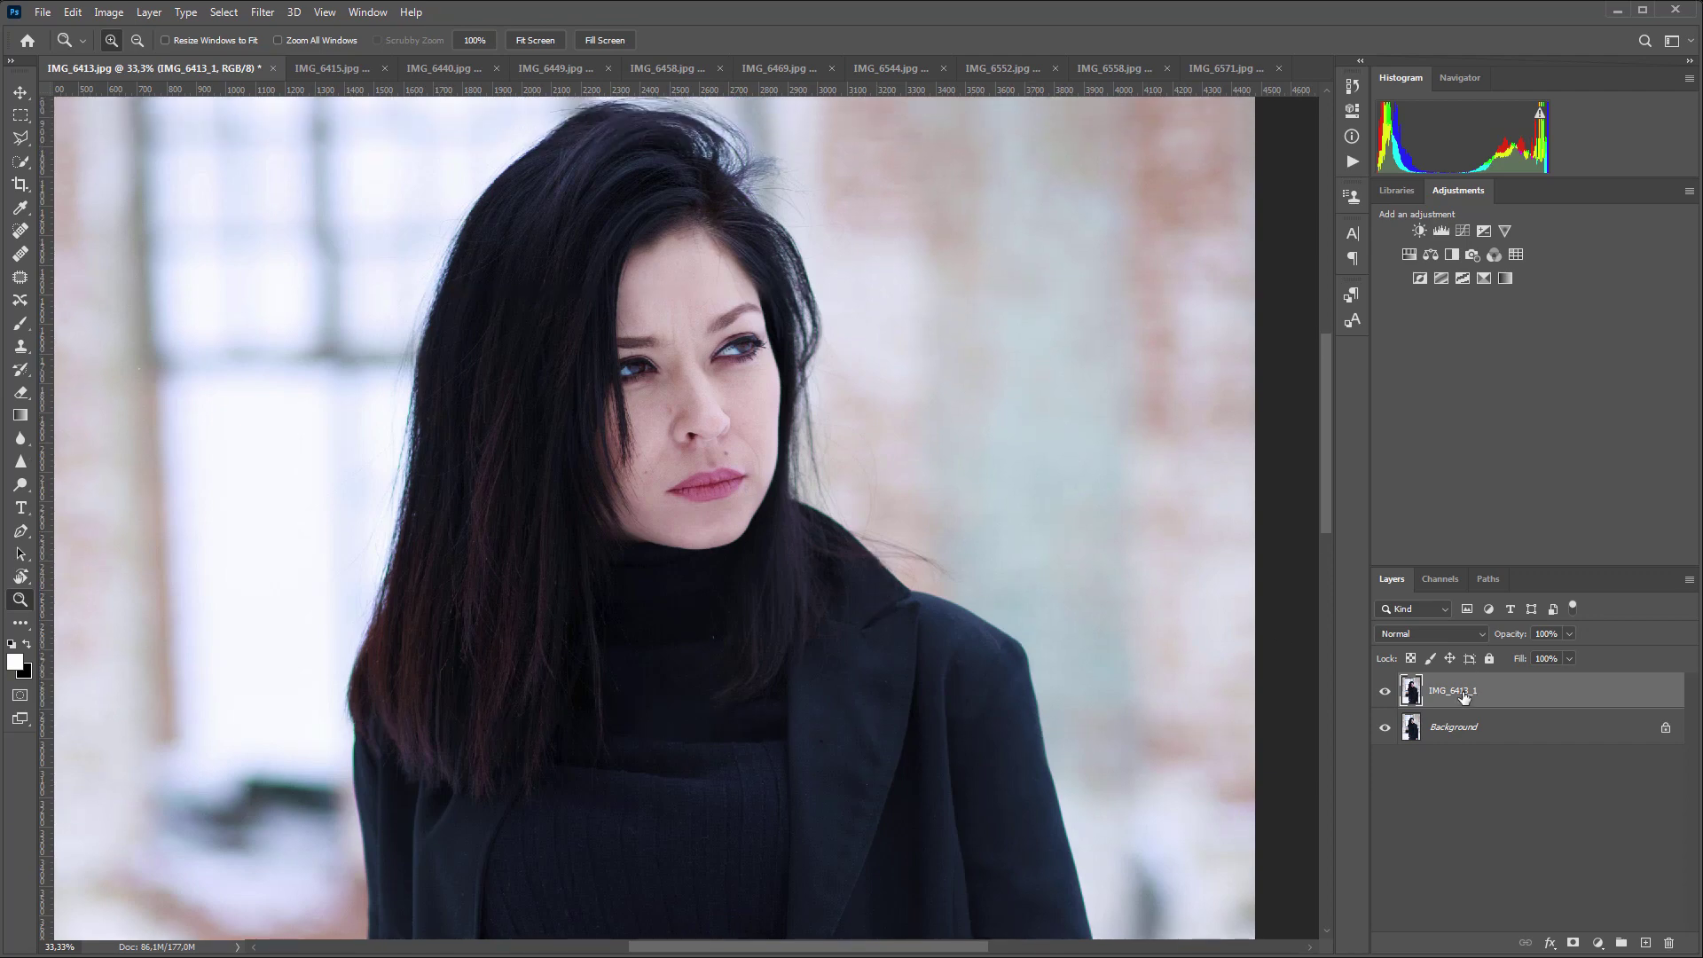
click(1384, 692)
click(1384, 692)
- Compare the hand with and without the retouched layer, zoom out, and switch to IMG_6415.jpg
scroll(1322, 465, down, 10)
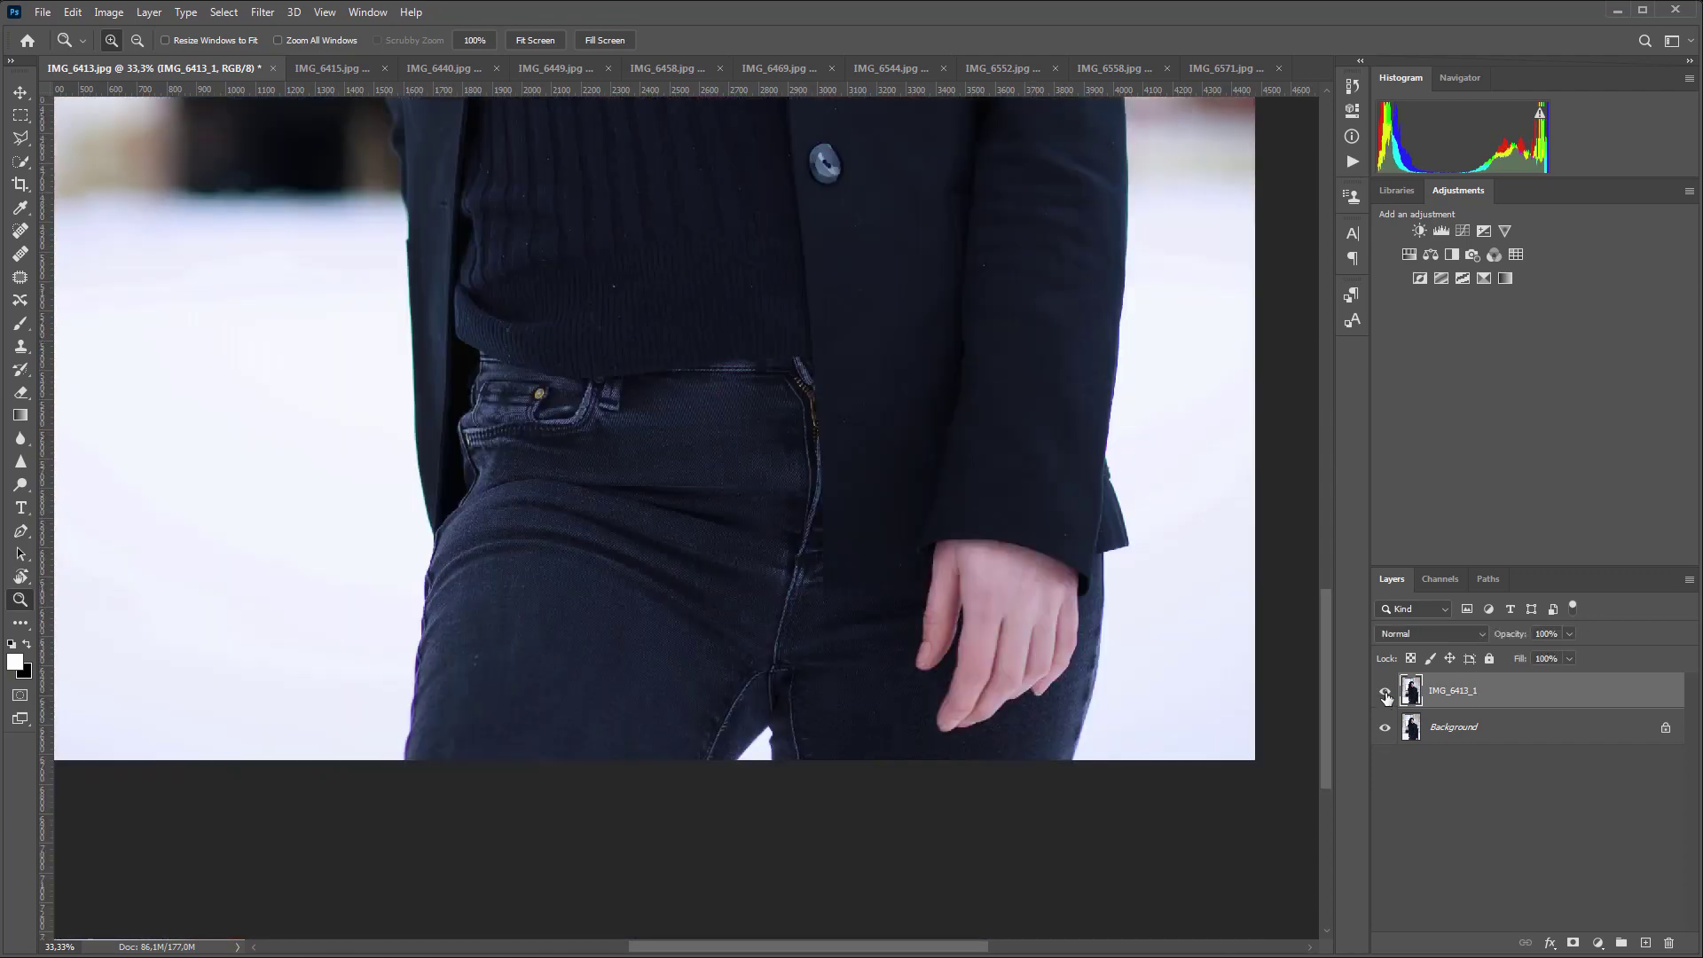
click(1385, 696)
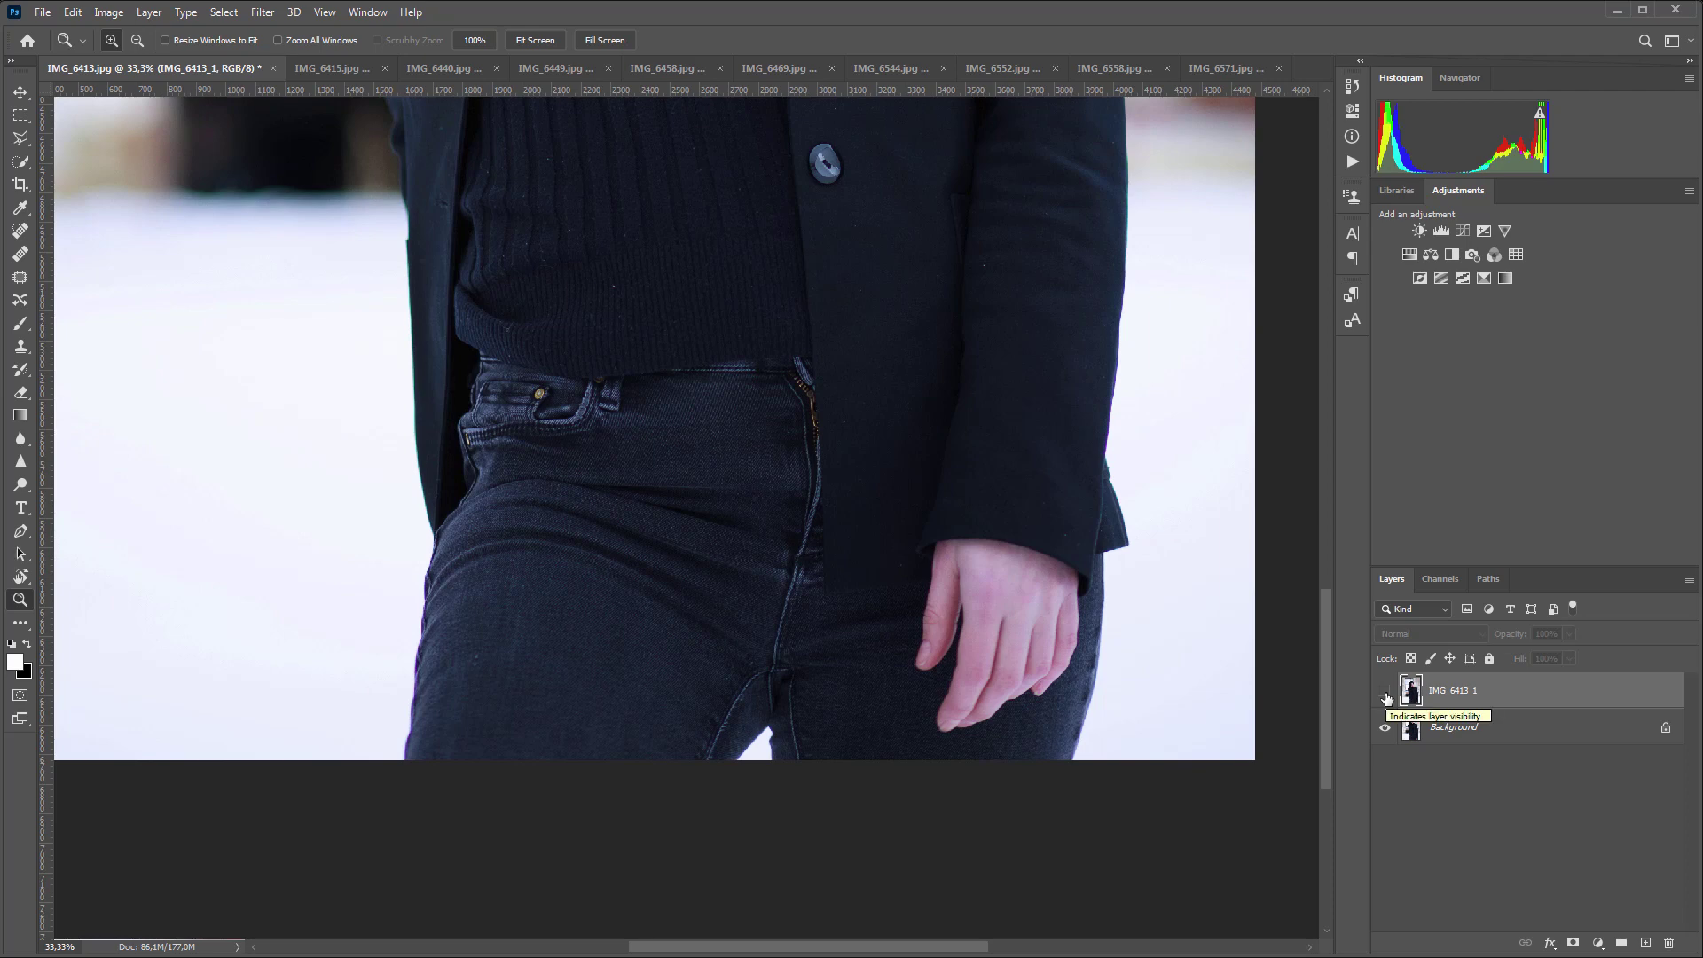
click(1385, 695)
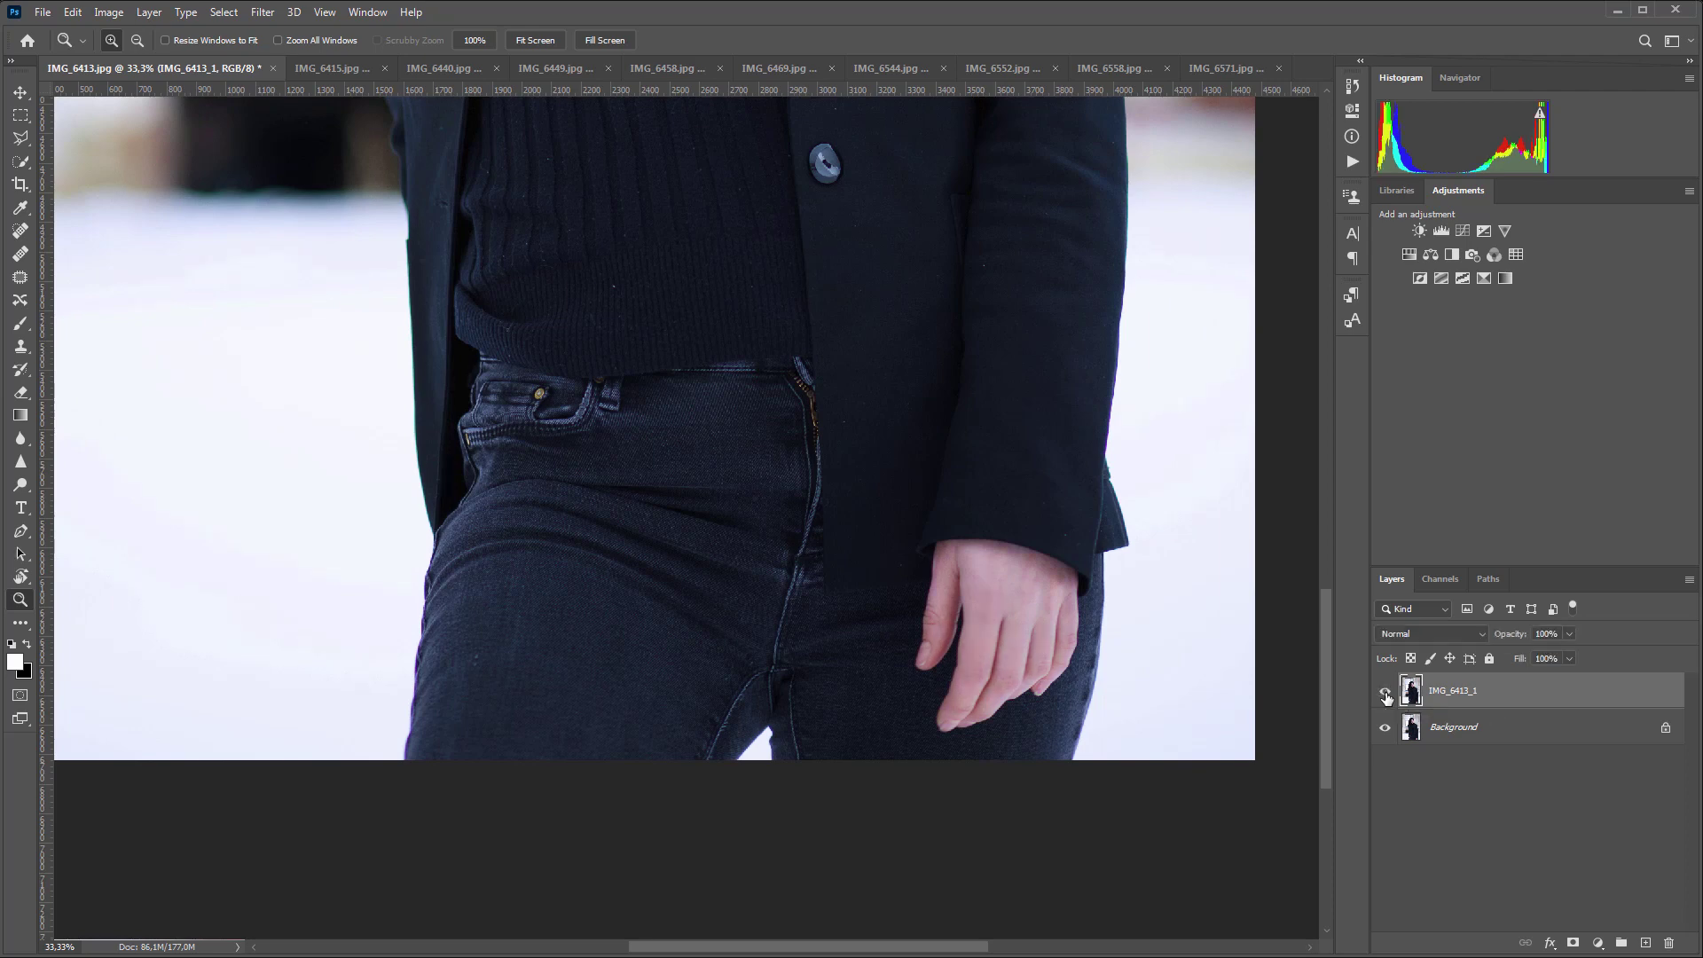
alt+click(992, 518)
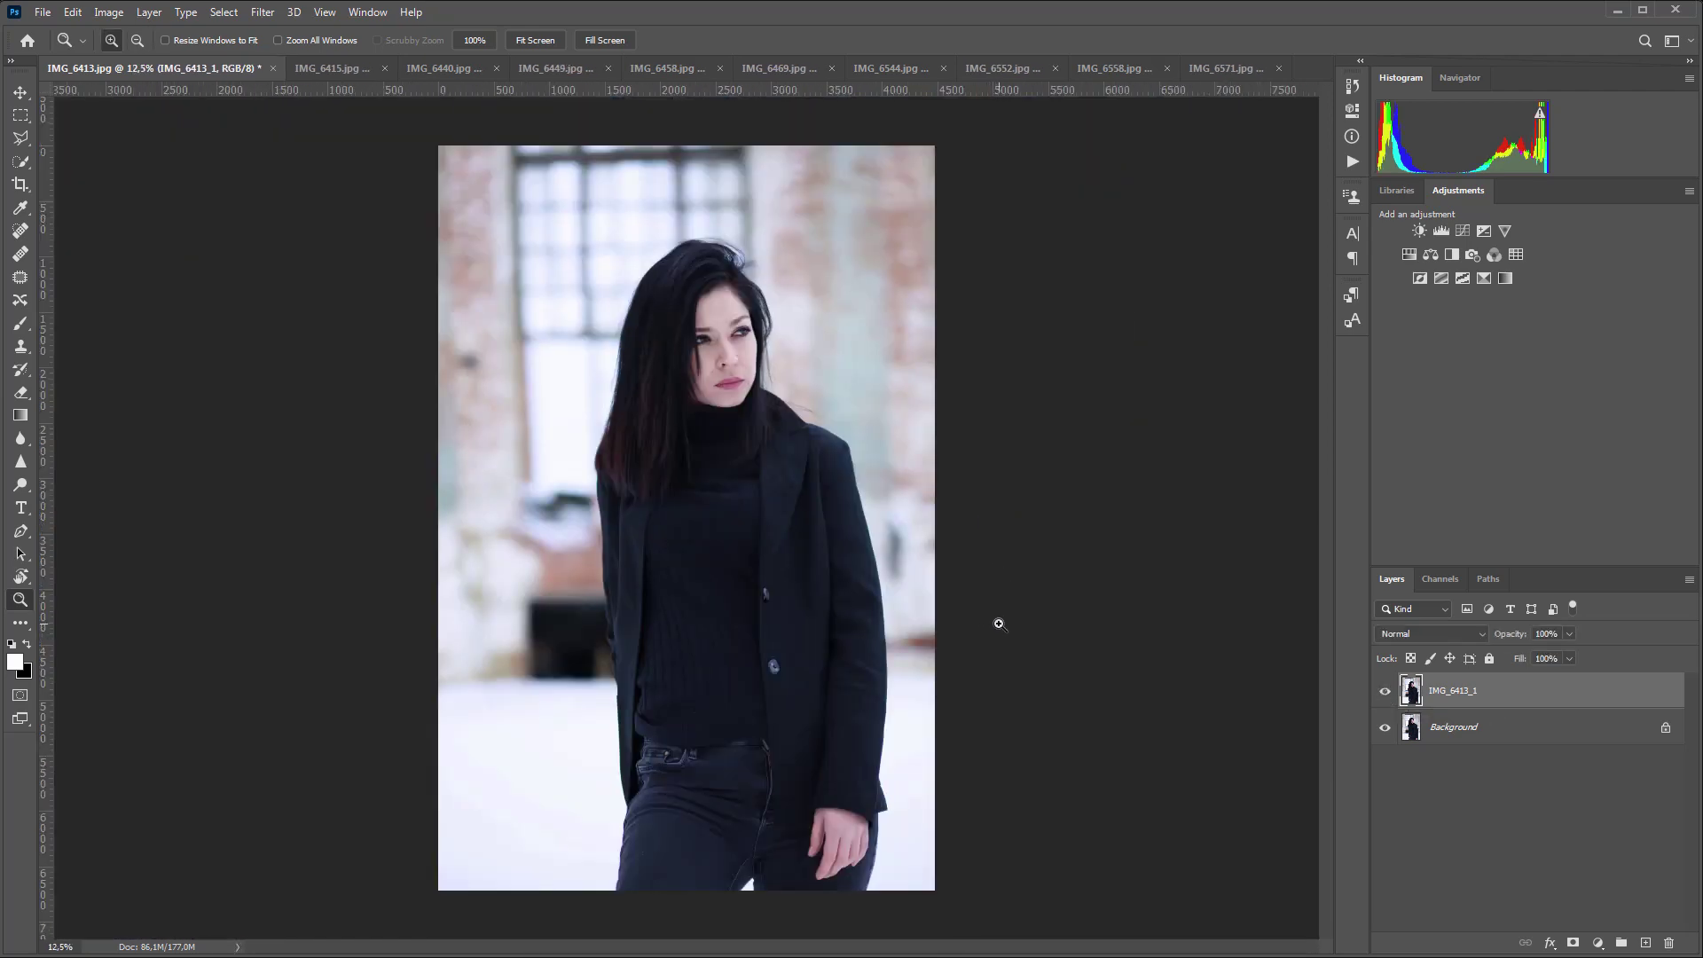
click(329, 71)
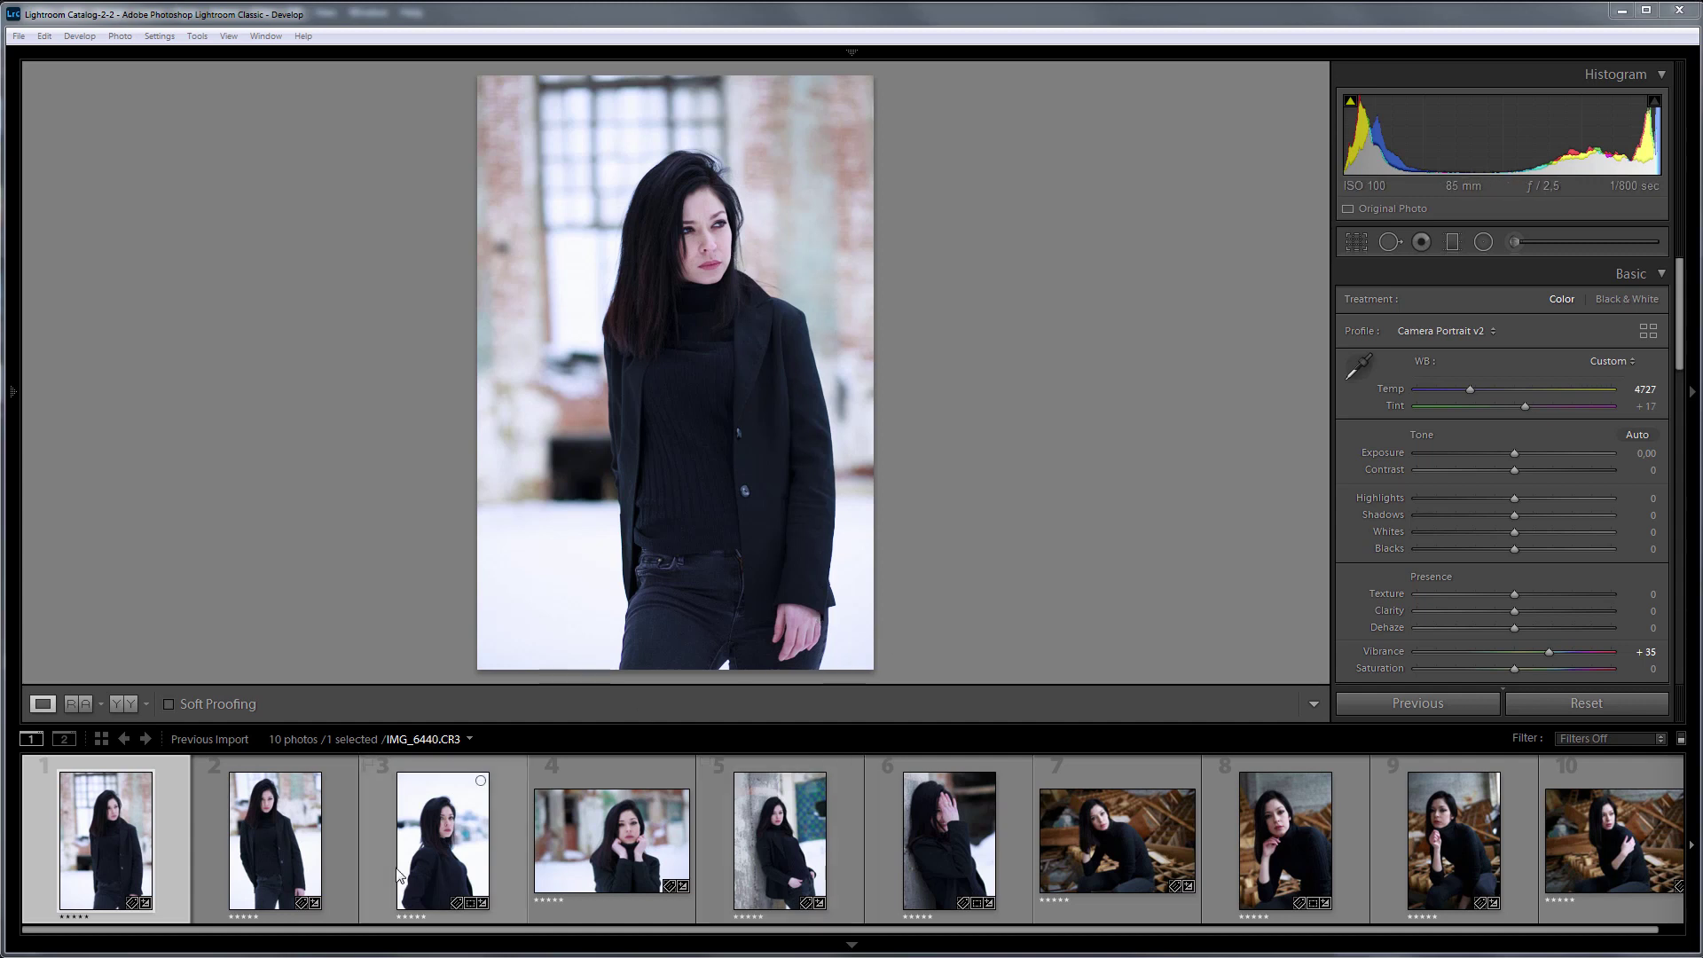
click(305, 841)
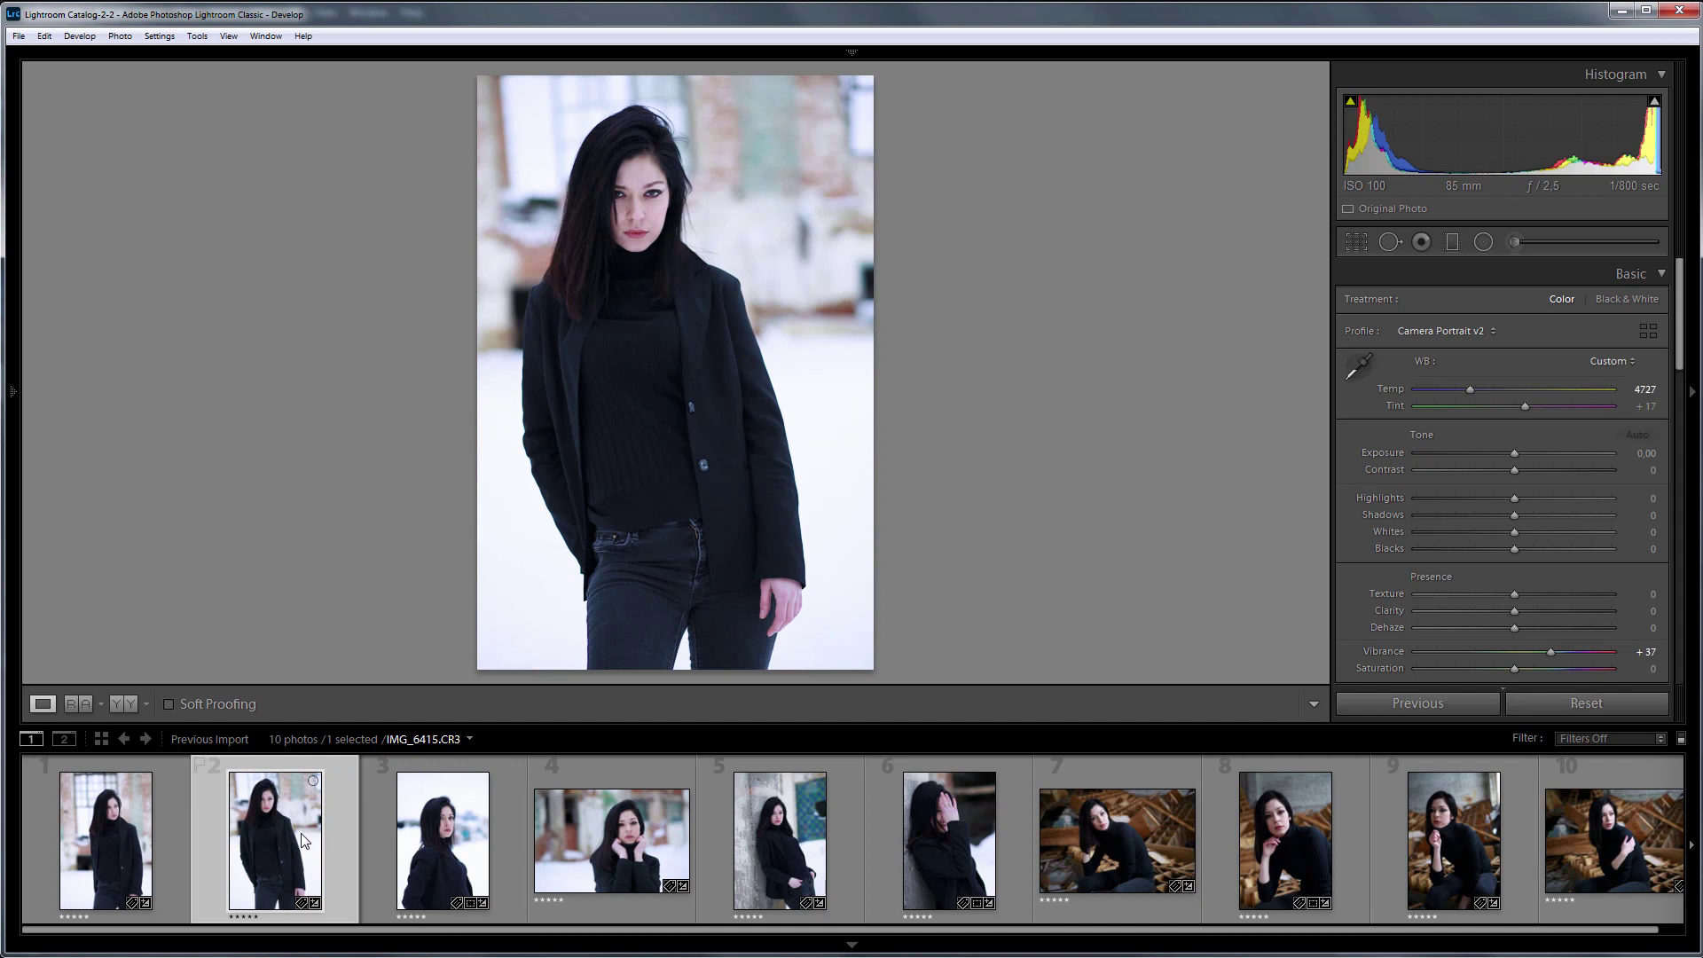
click(470, 832)
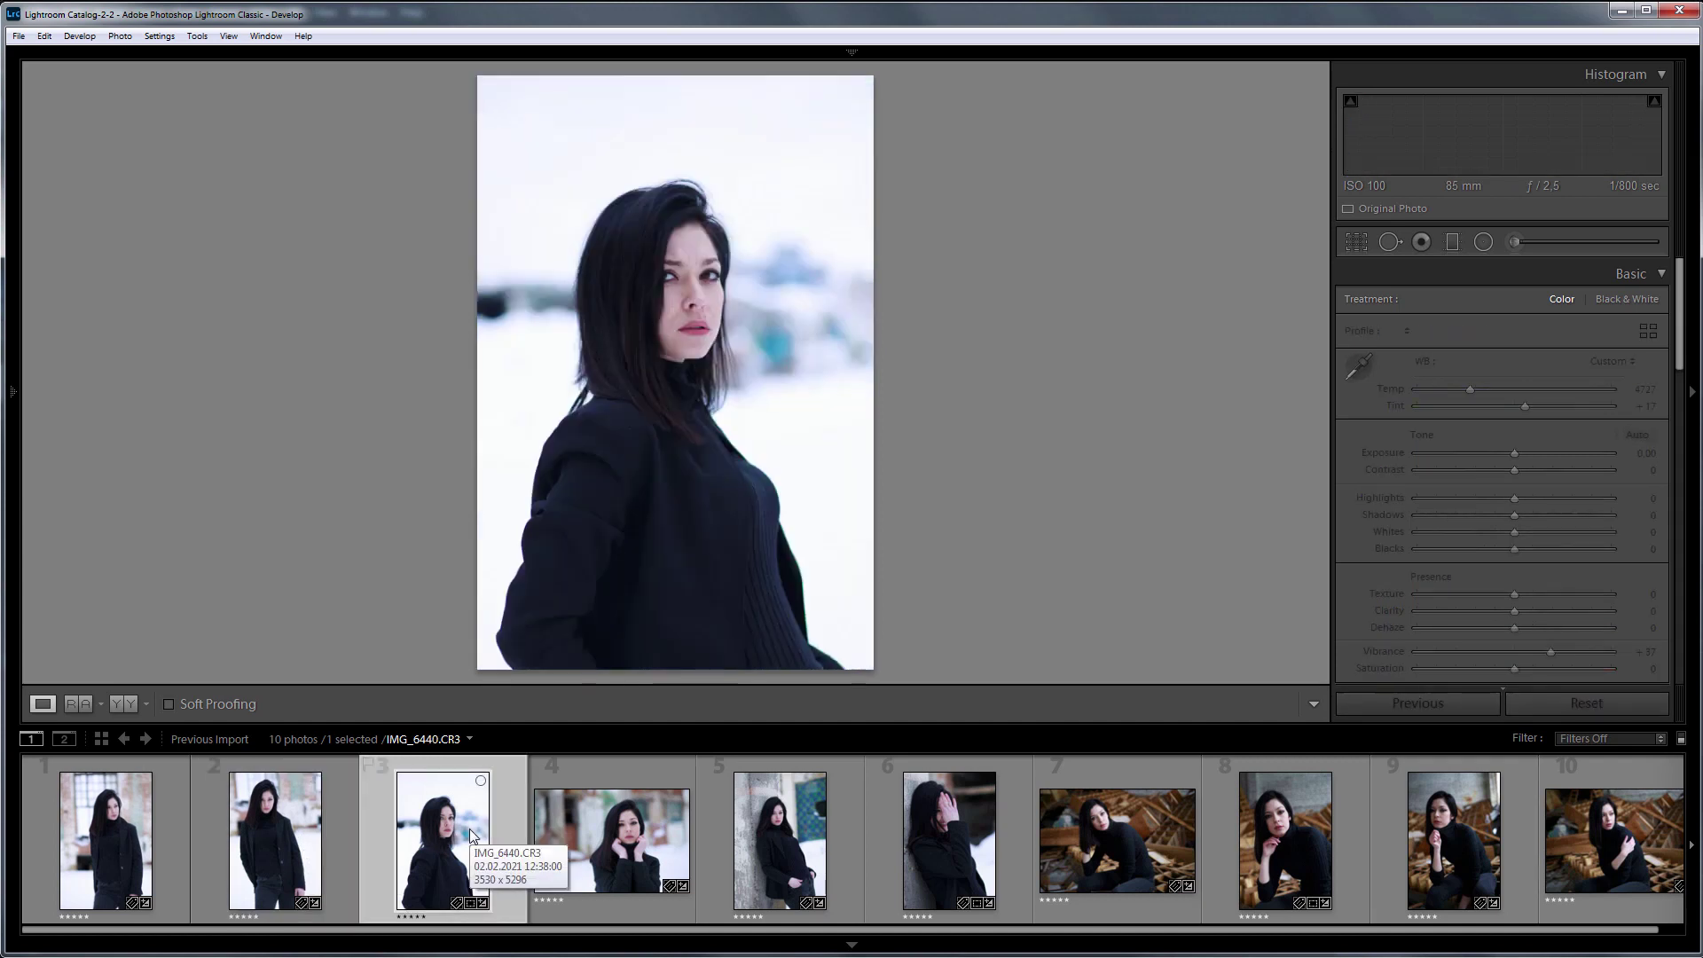
click(625, 829)
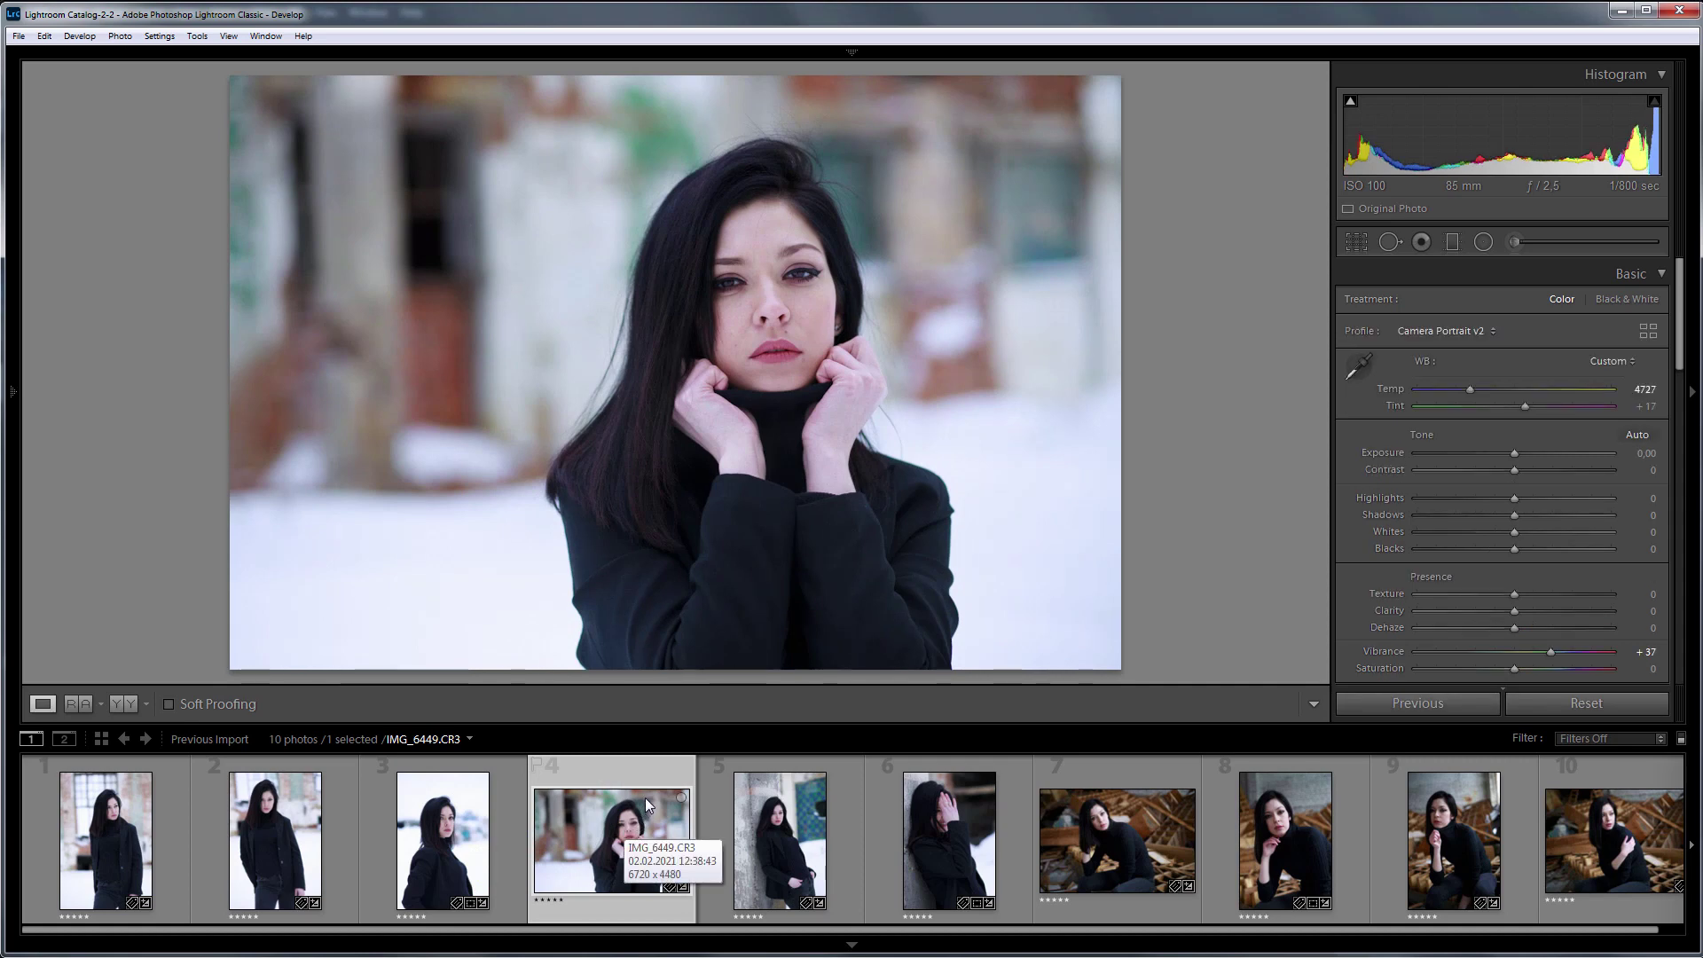
click(174, 816)
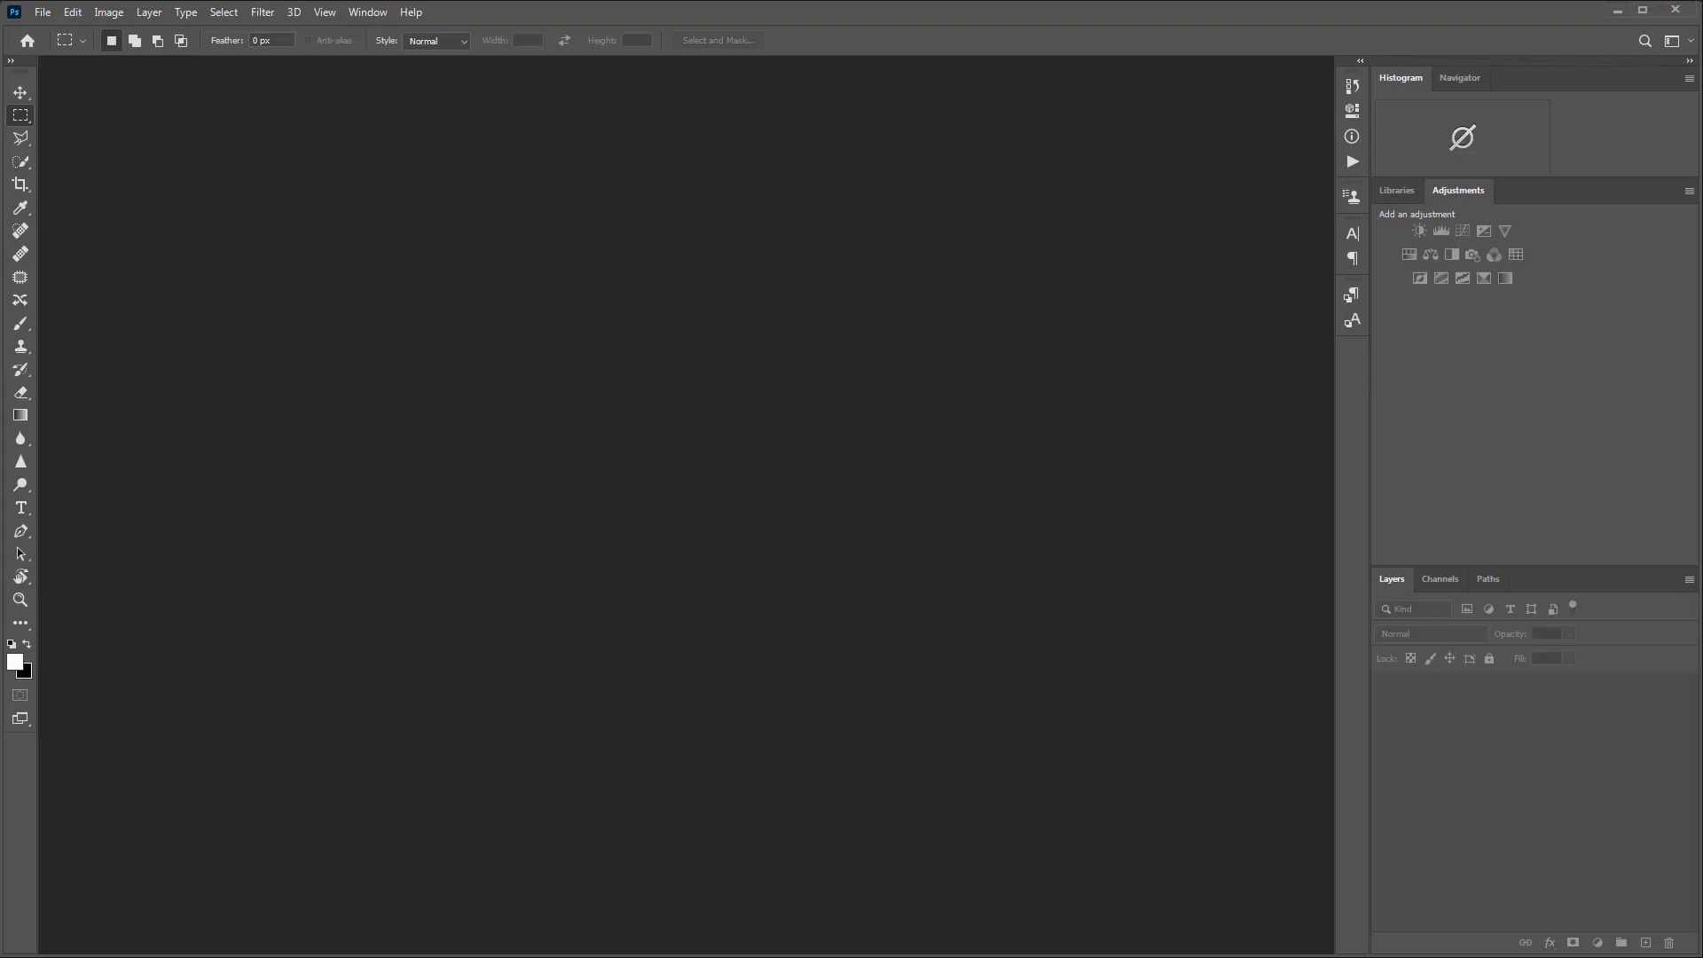
- Create a blank 355 × 275 px document and select the Retouch4me set in Actions
key(ctrl+n)
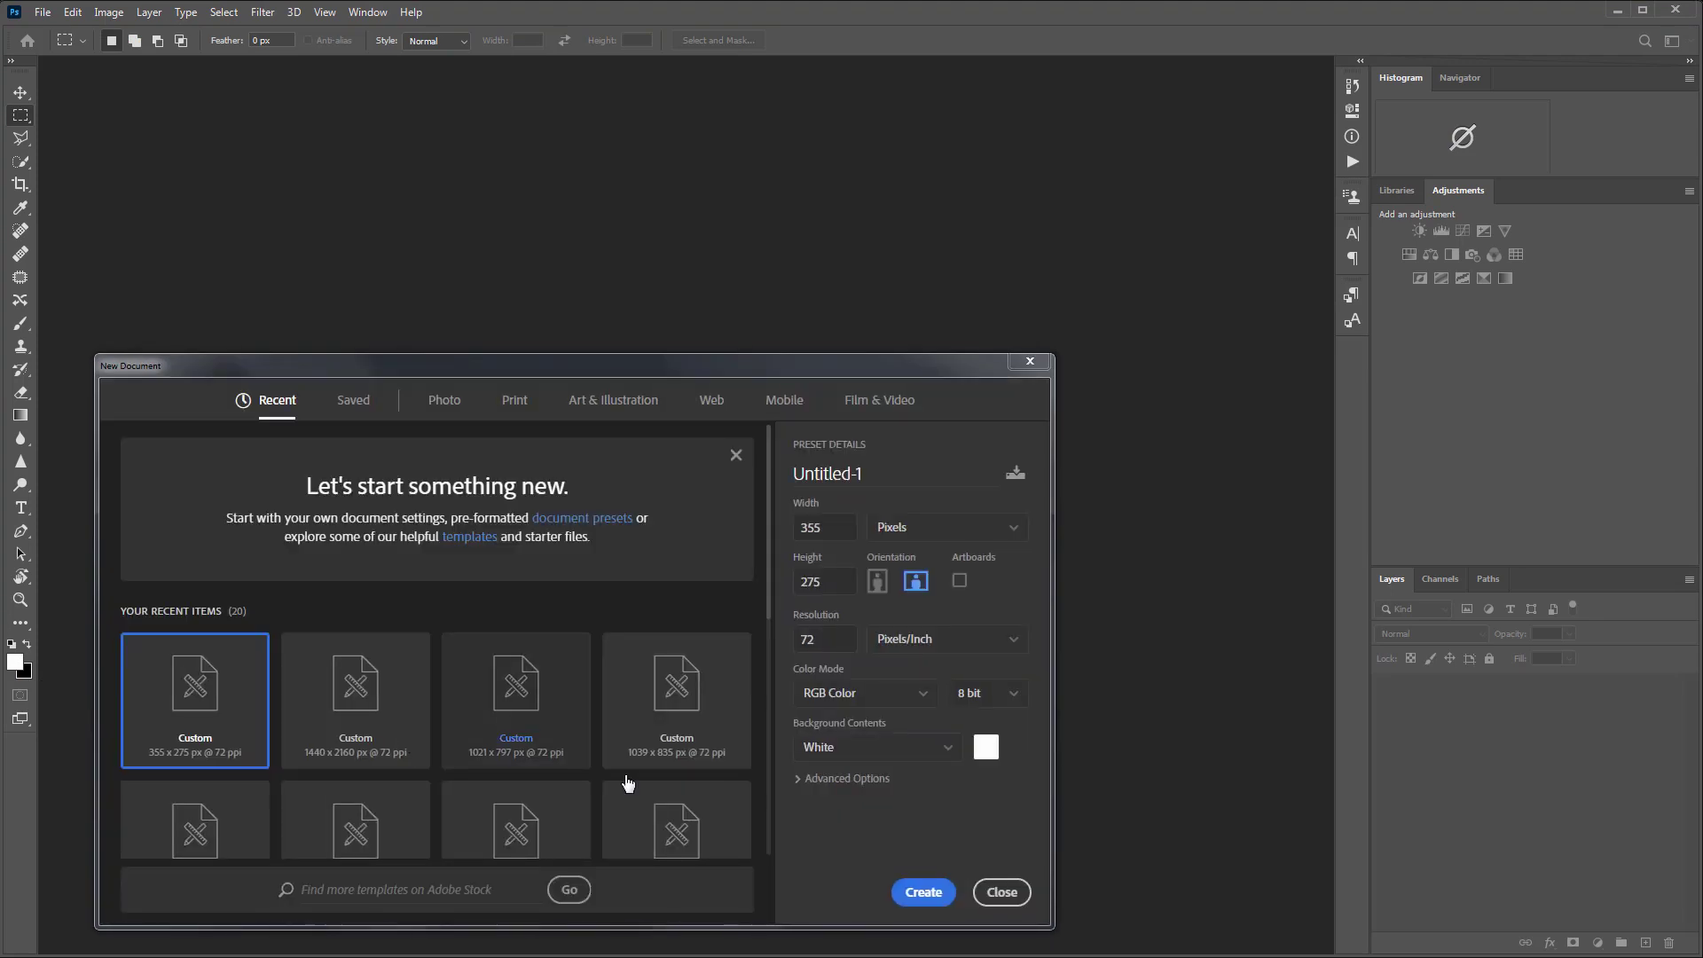
click(920, 896)
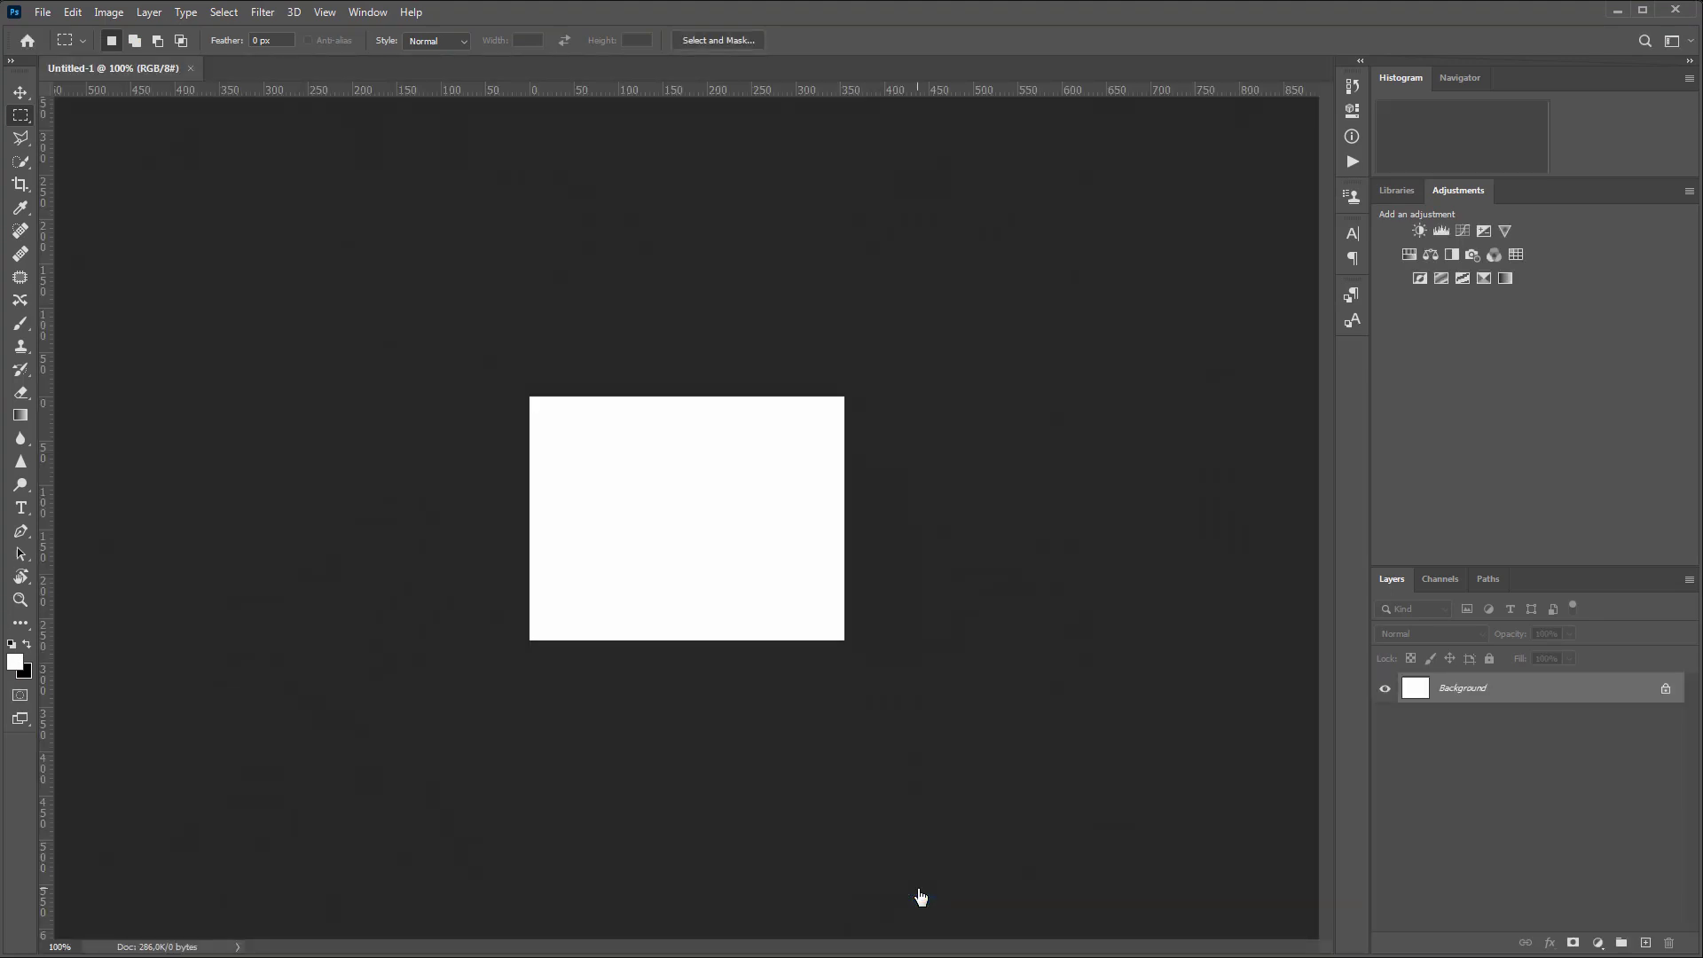
click(1352, 163)
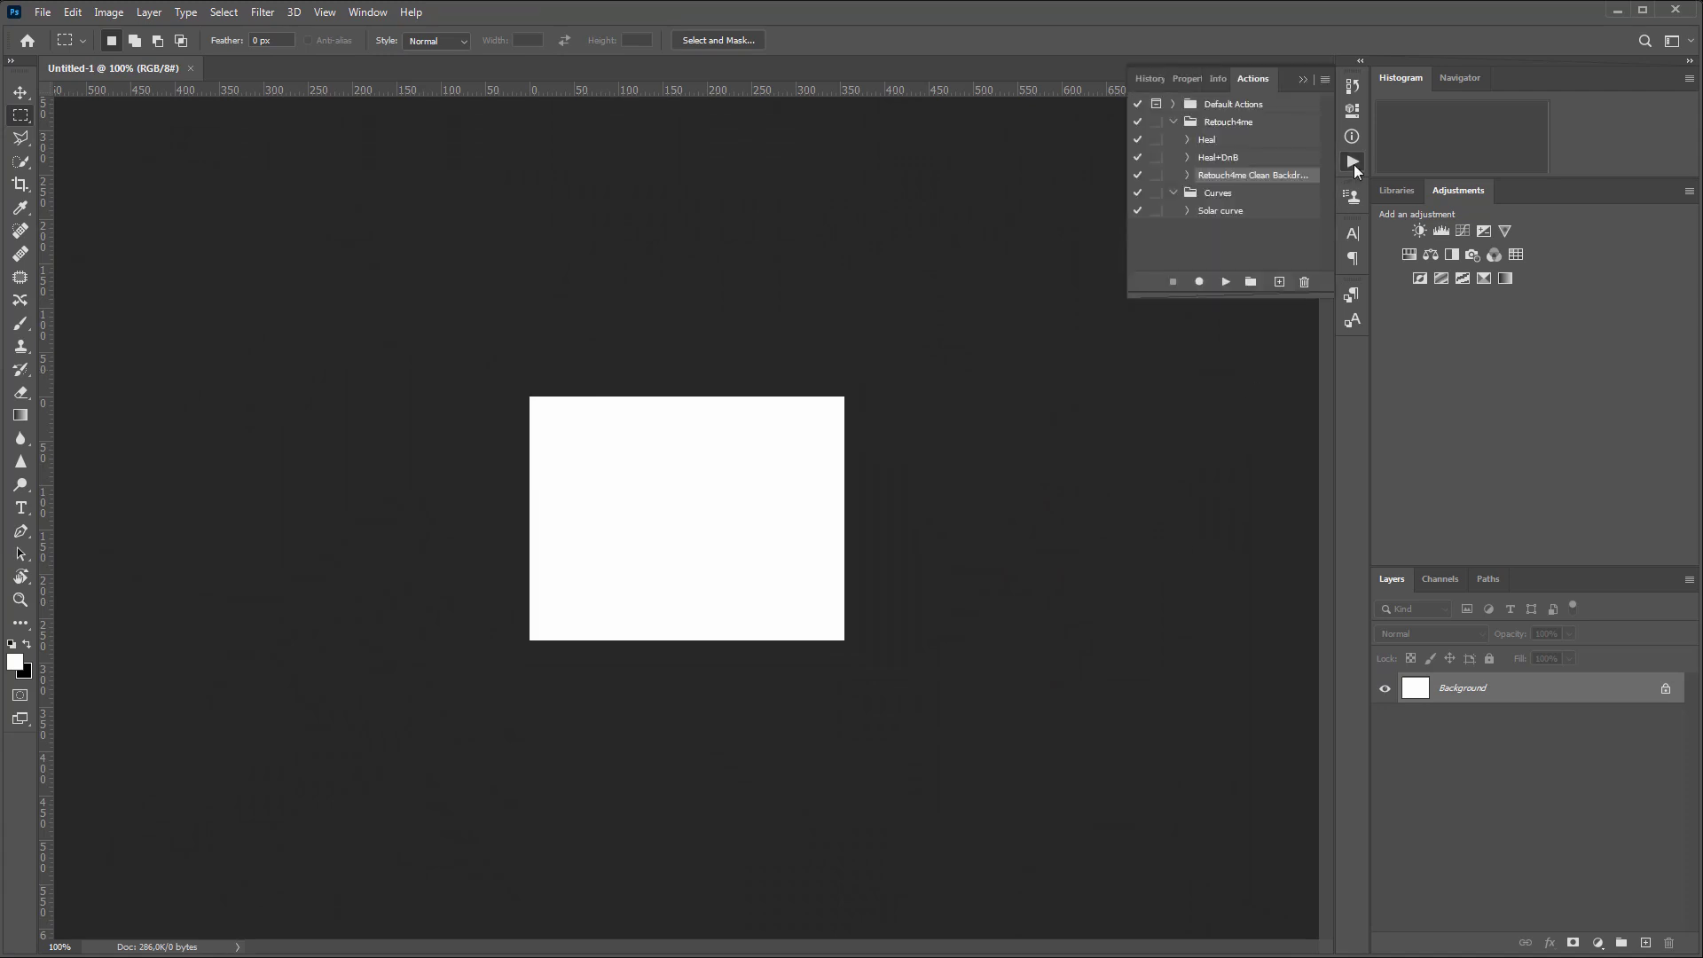
click(1247, 126)
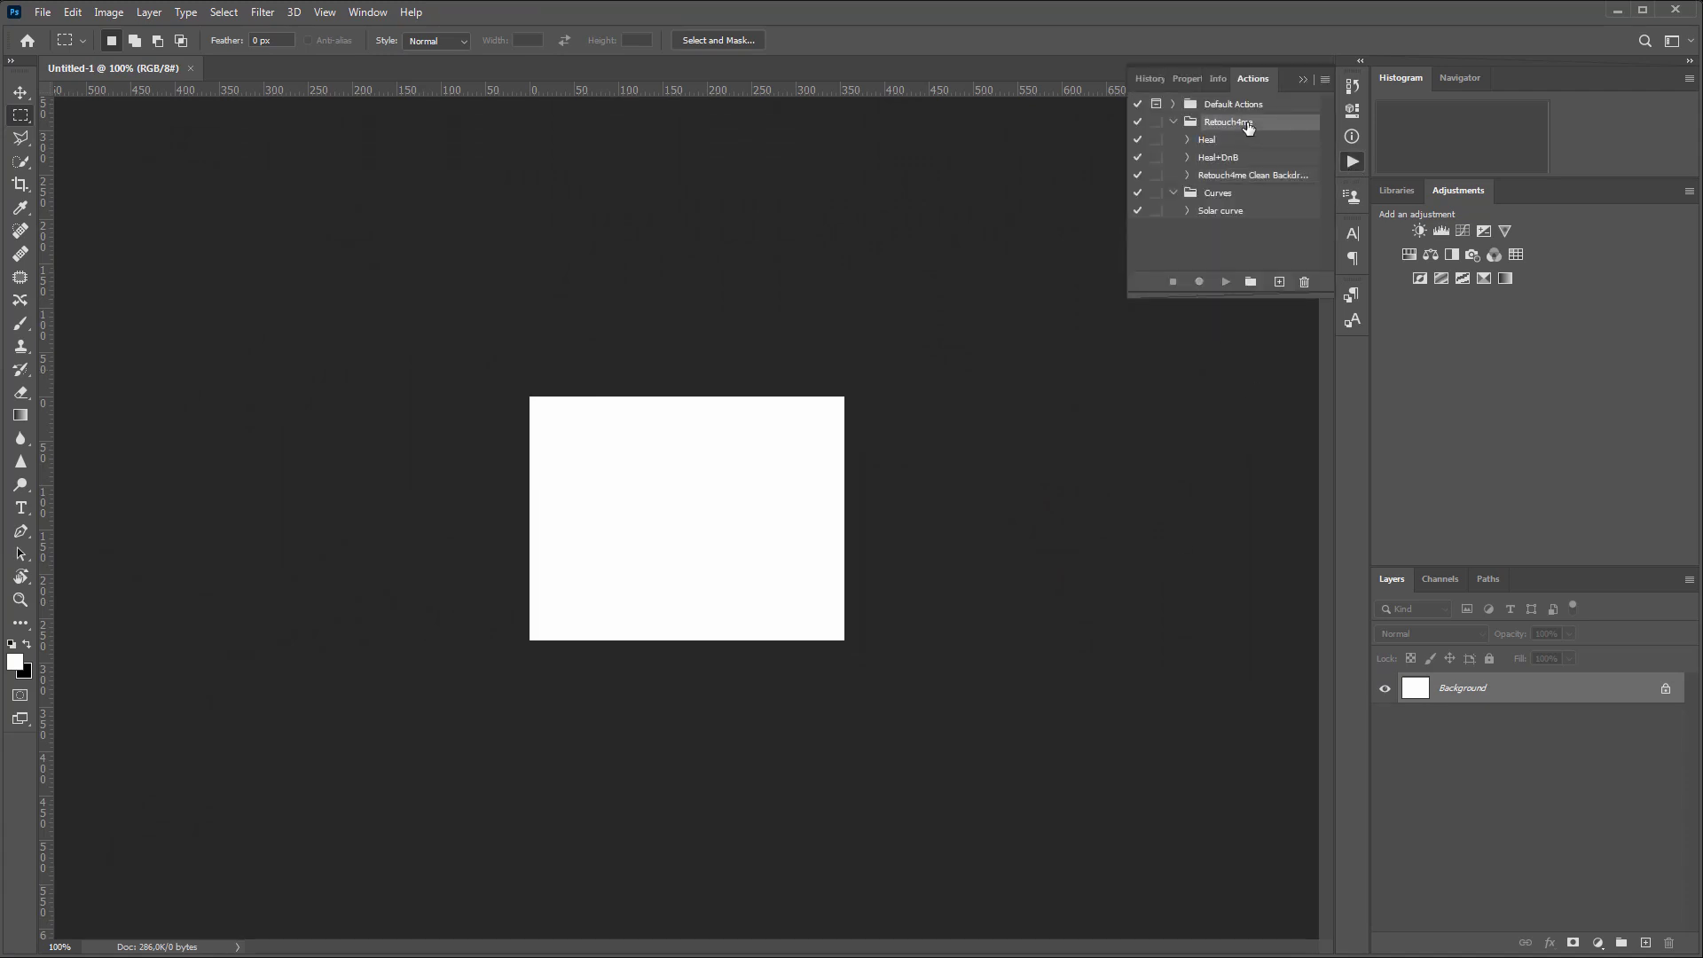
- Start recording a new action named 'Retouch4me Skin Tone' in the Retouch4me set
click(1278, 282)
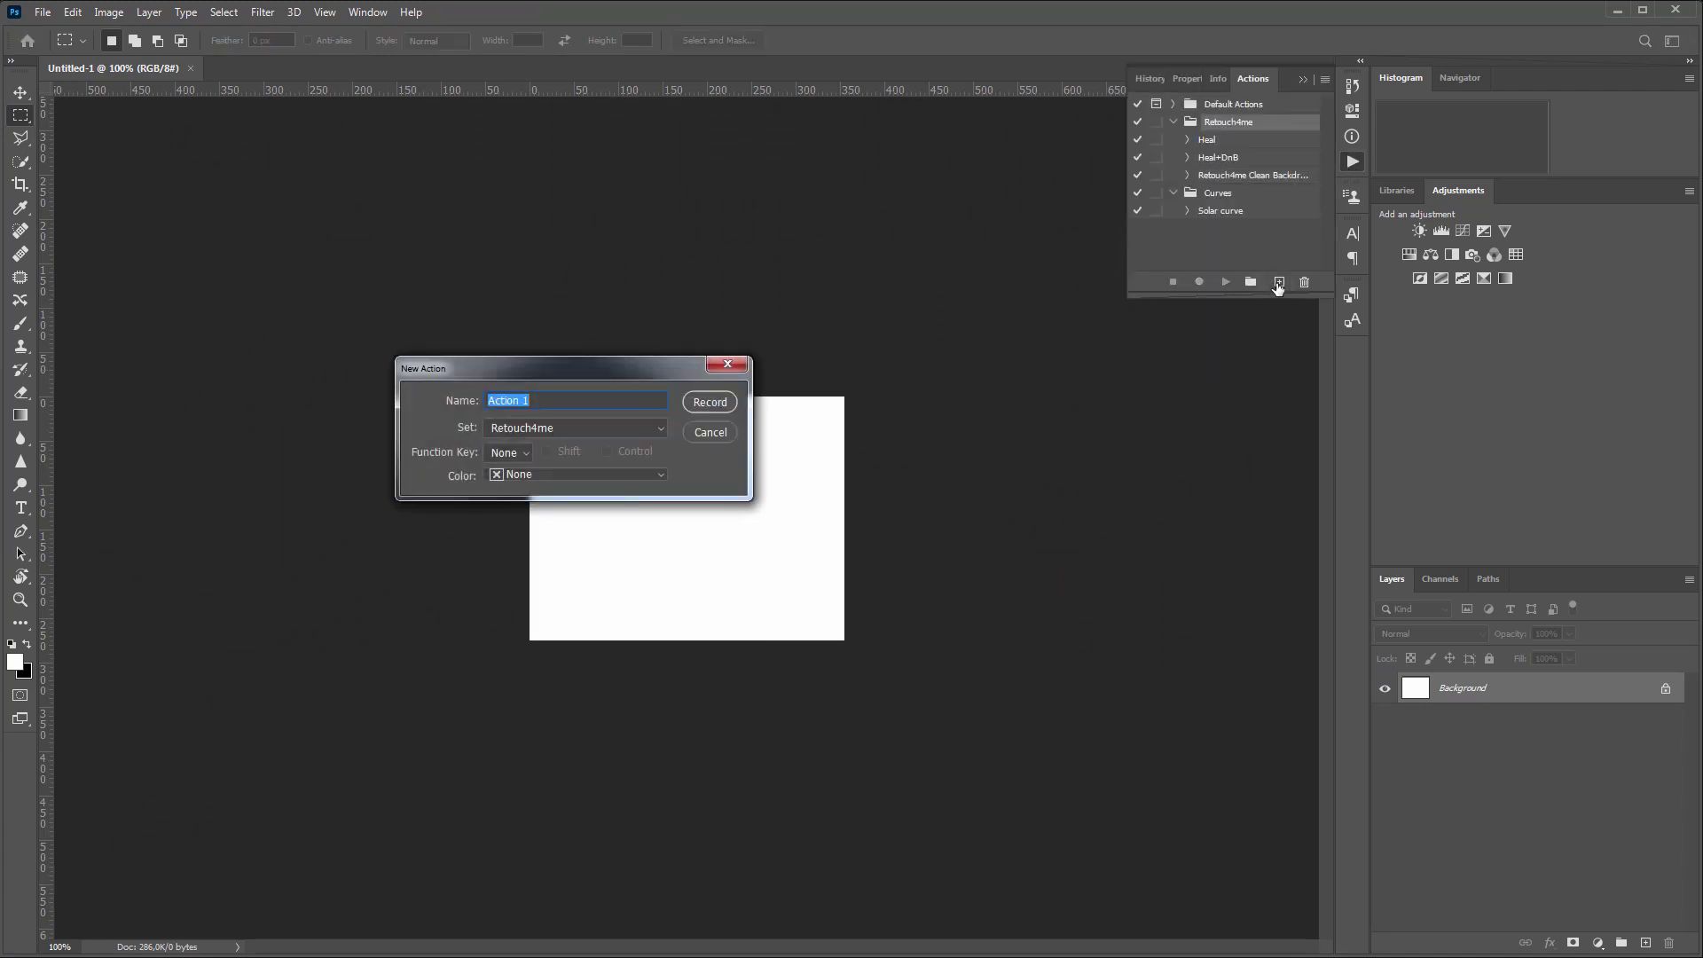
text(Retouch4me Skin Tone)
click(719, 402)
- Apply Filter > Retouch4me > Retouch4me Skin Tone, stop recording, and close Untitled-1 without saving
click(266, 13)
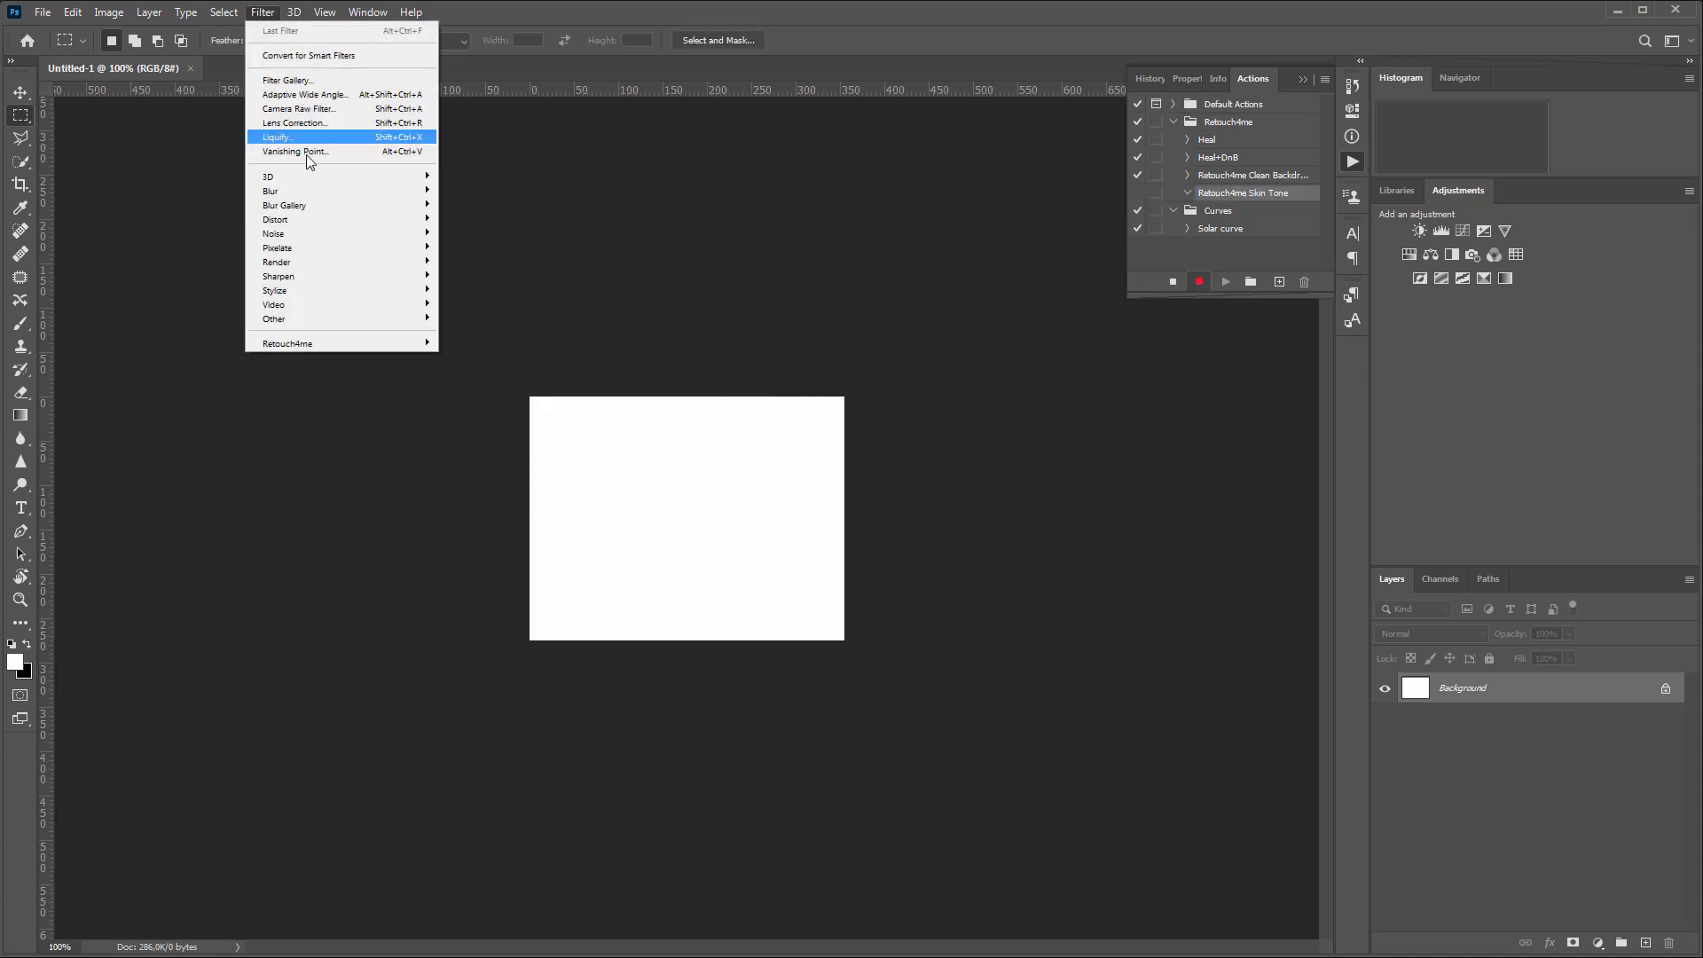
mouse_move(357, 341)
click(527, 415)
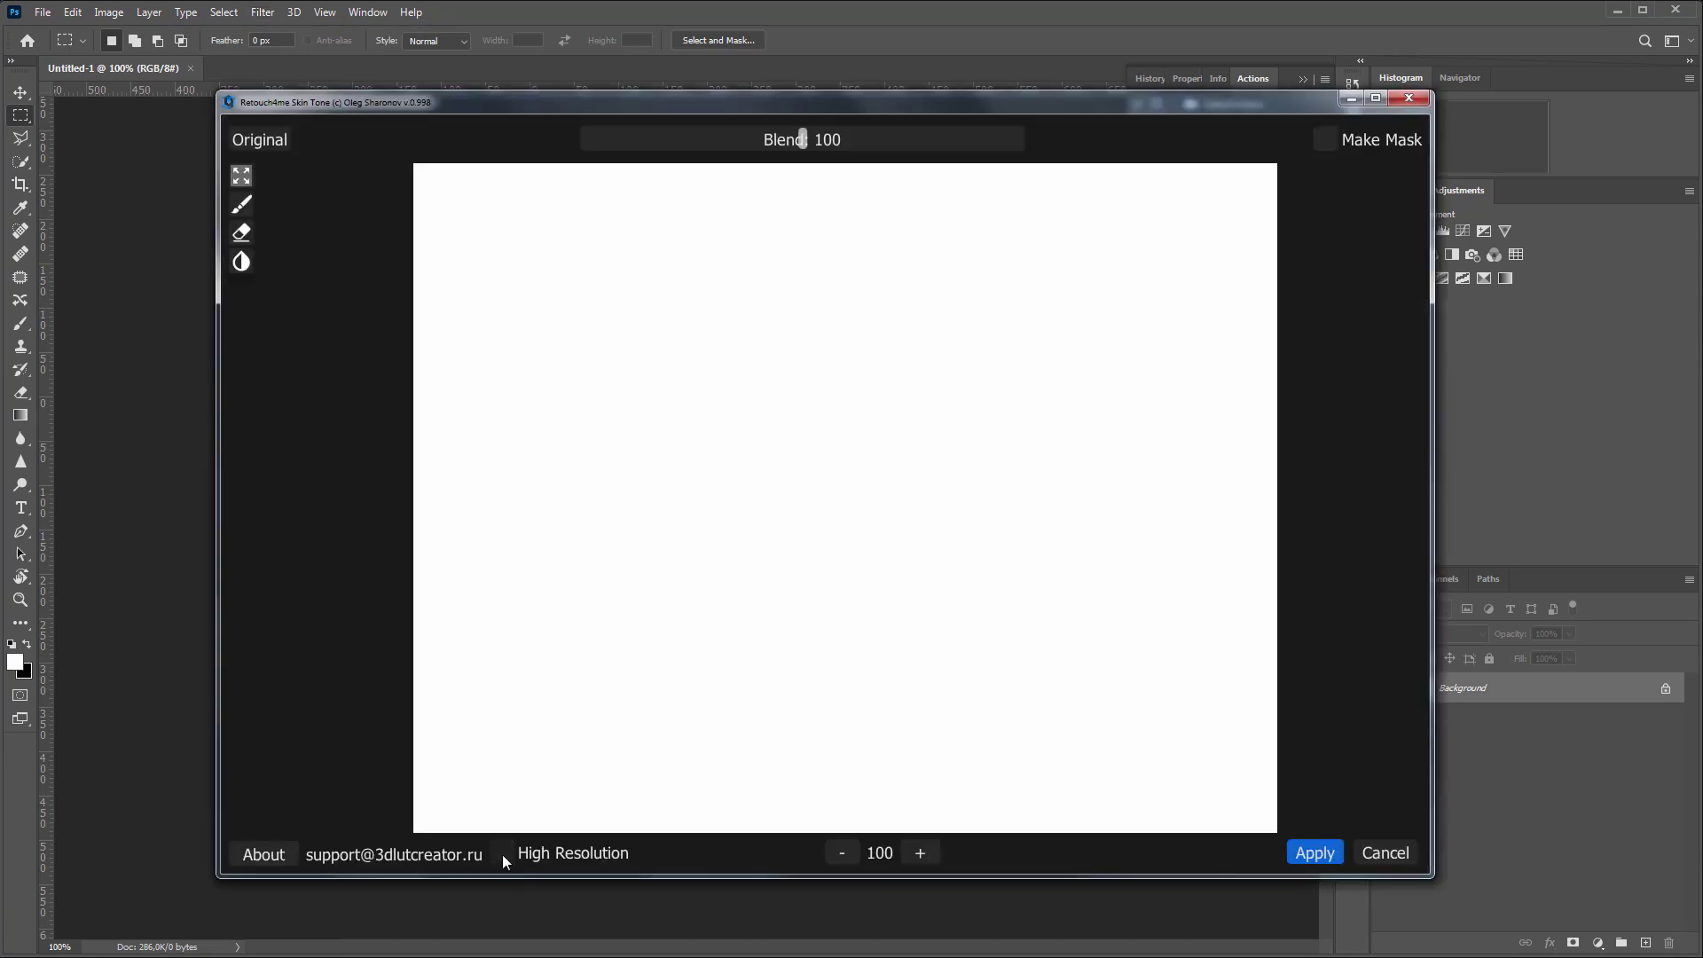
click(1328, 854)
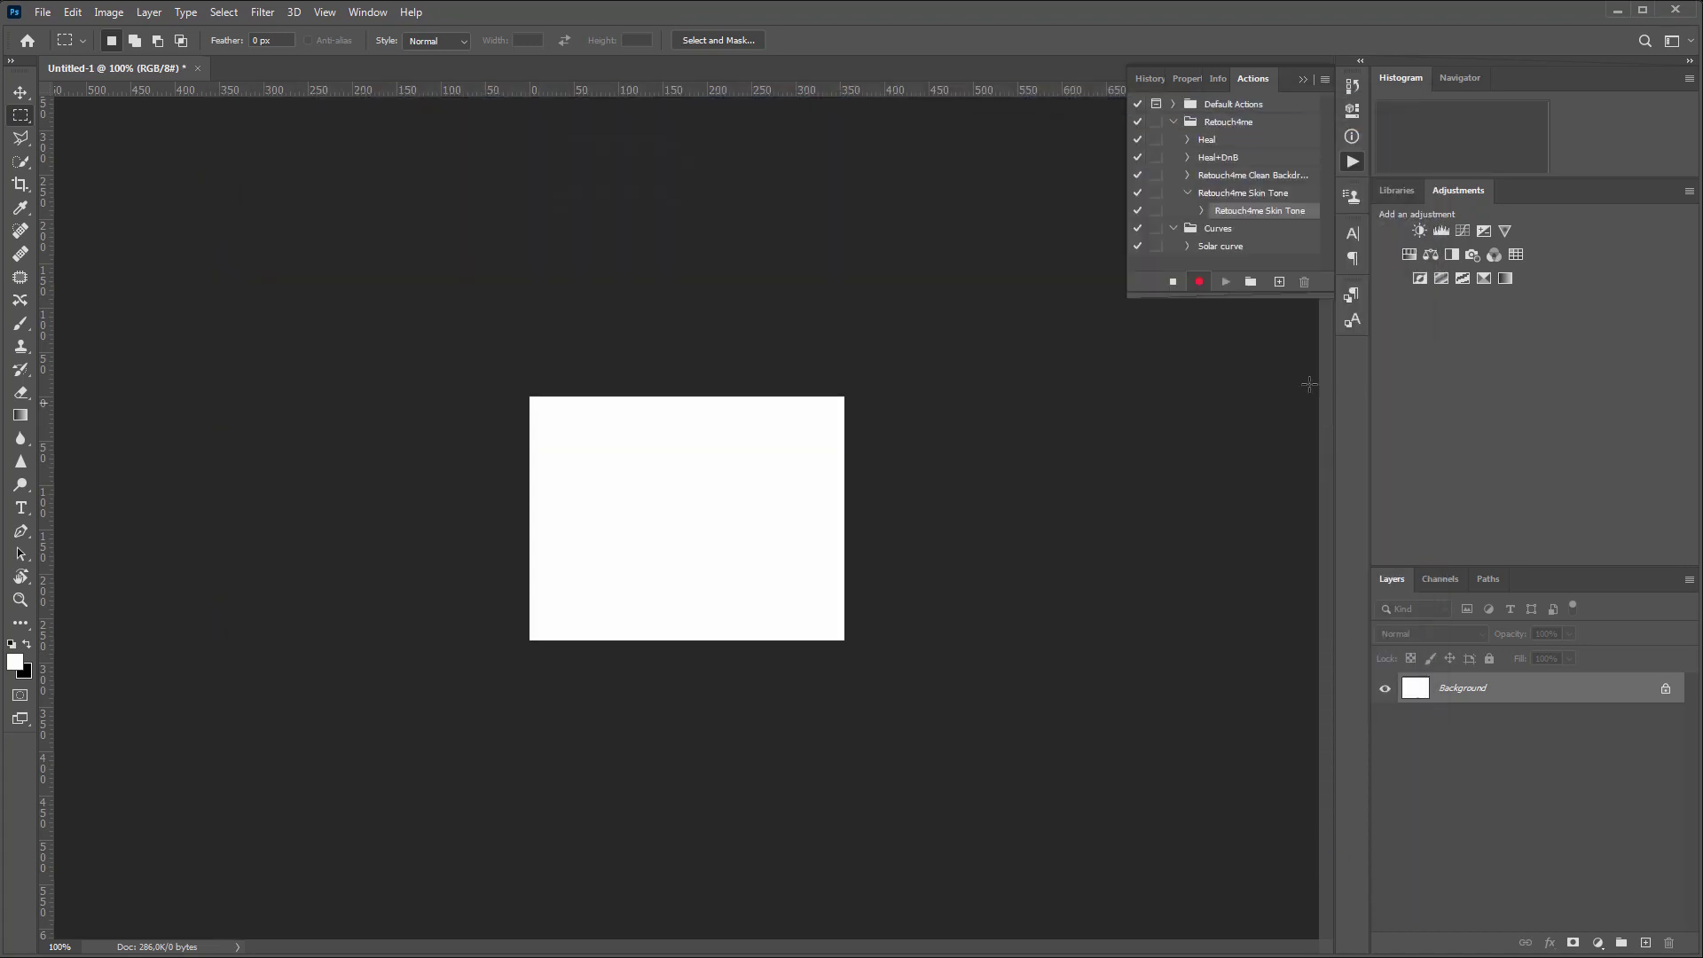
click(1173, 282)
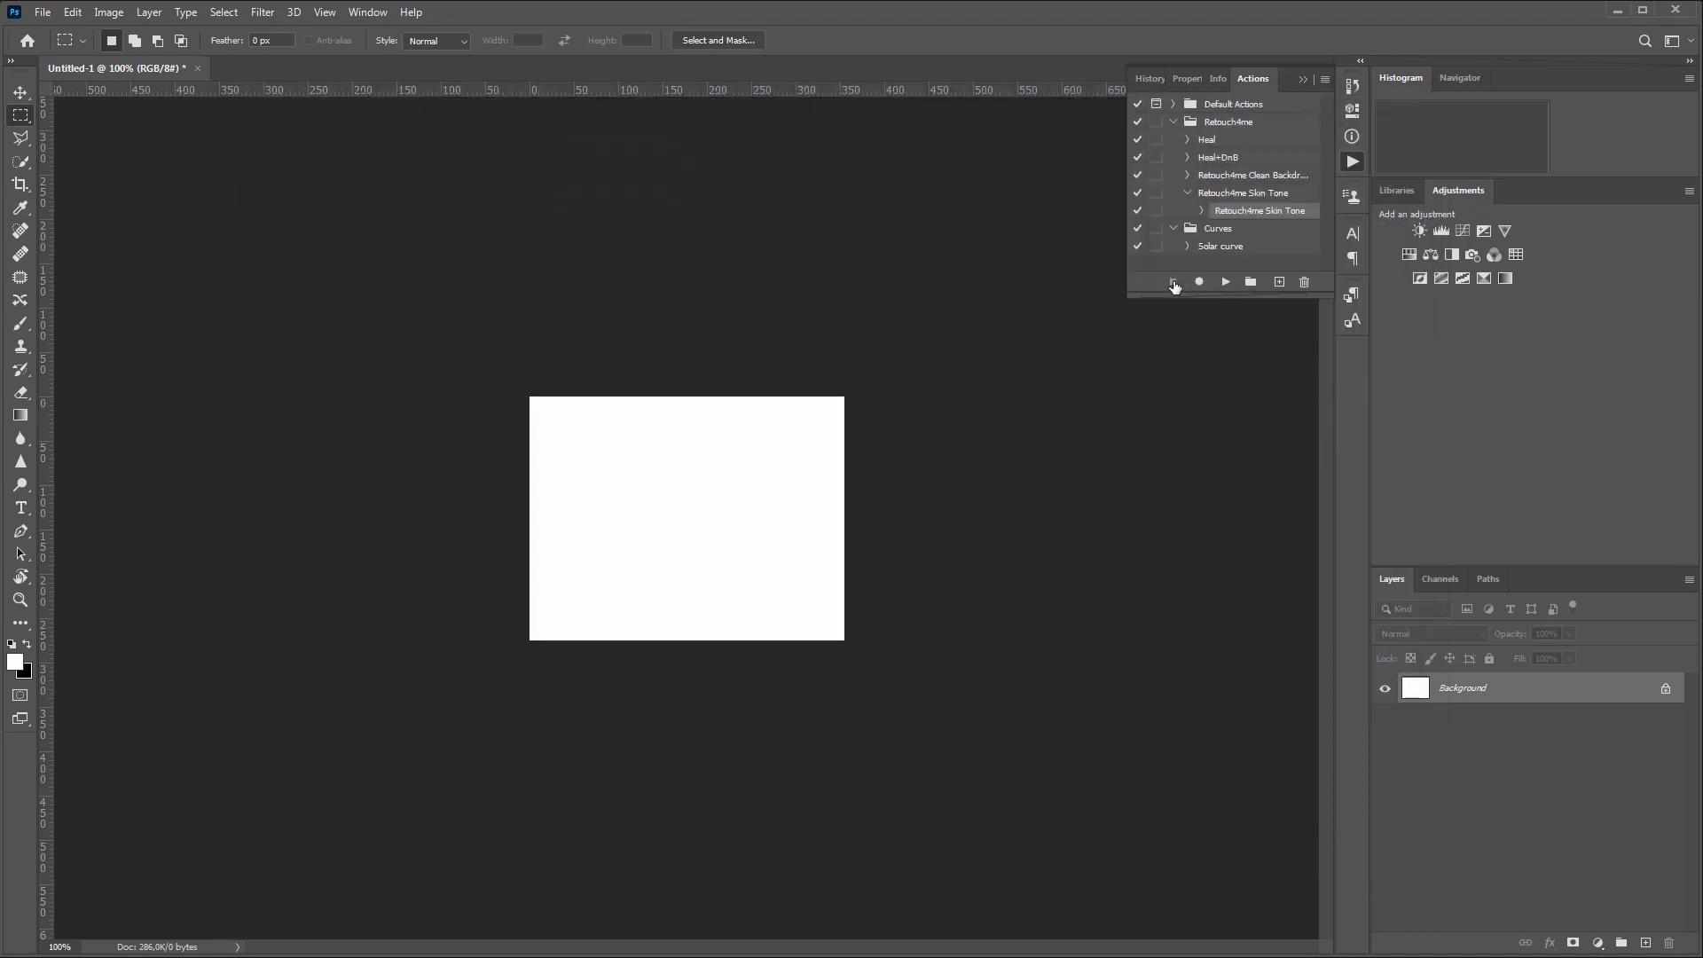
click(197, 68)
click(844, 364)
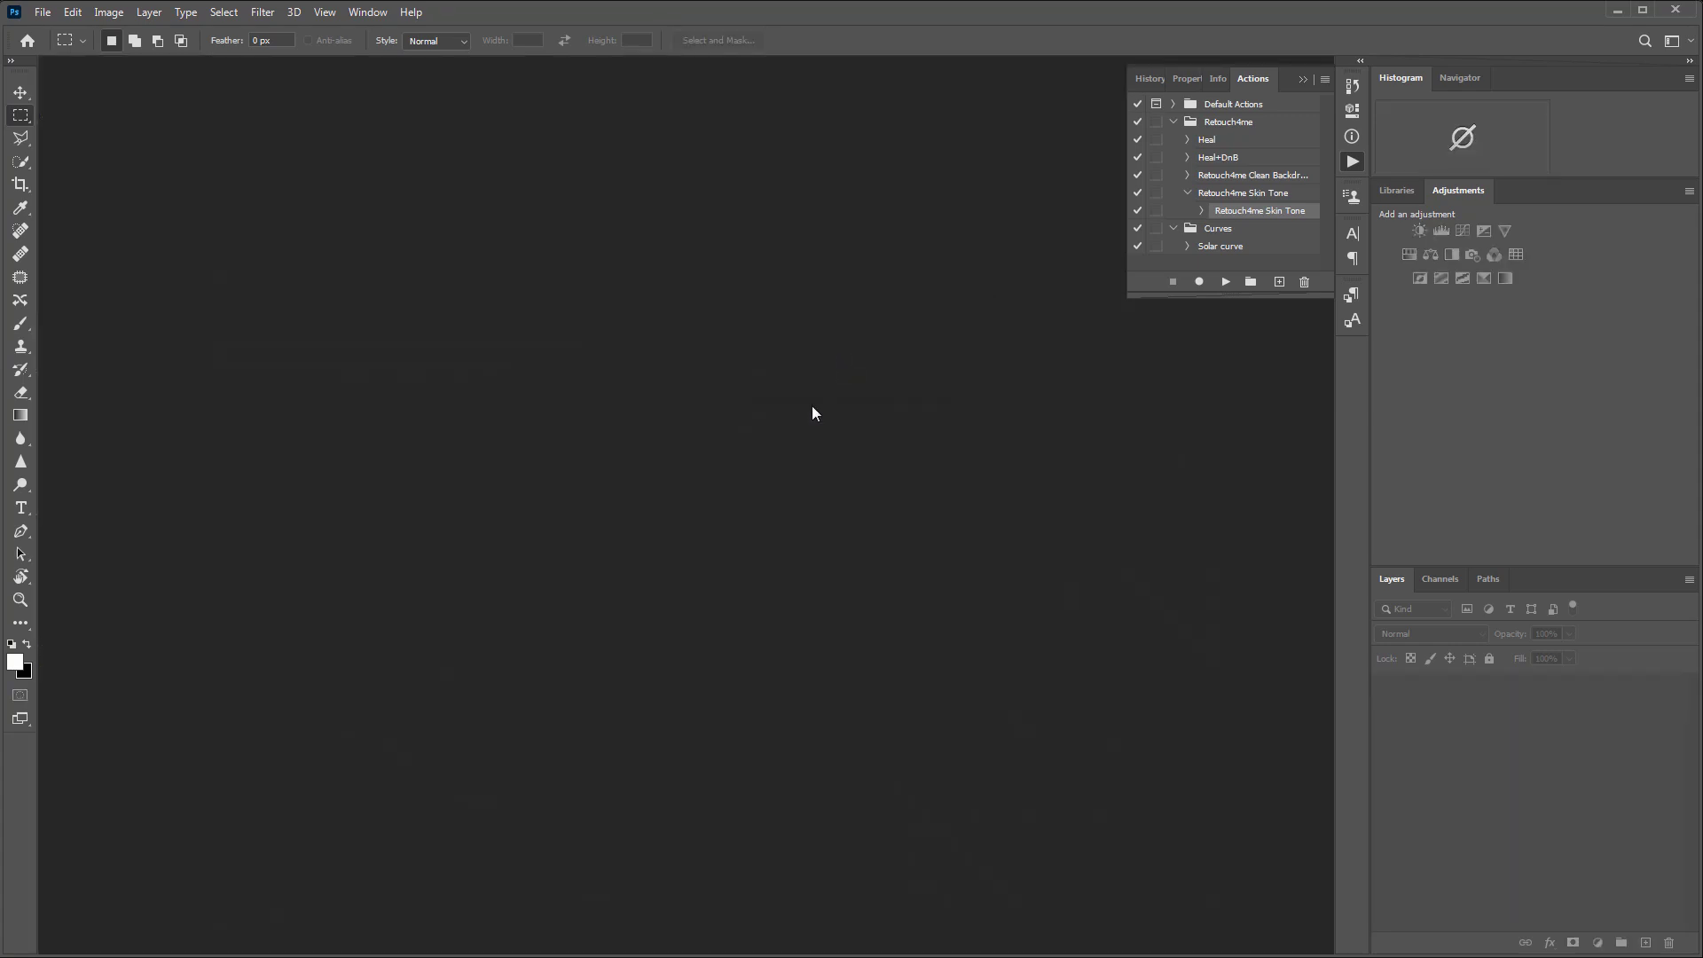
- In Adobe Bridge, scroll through the red folder's CR3 winter portrait thumbnails
key(alt+Tab)
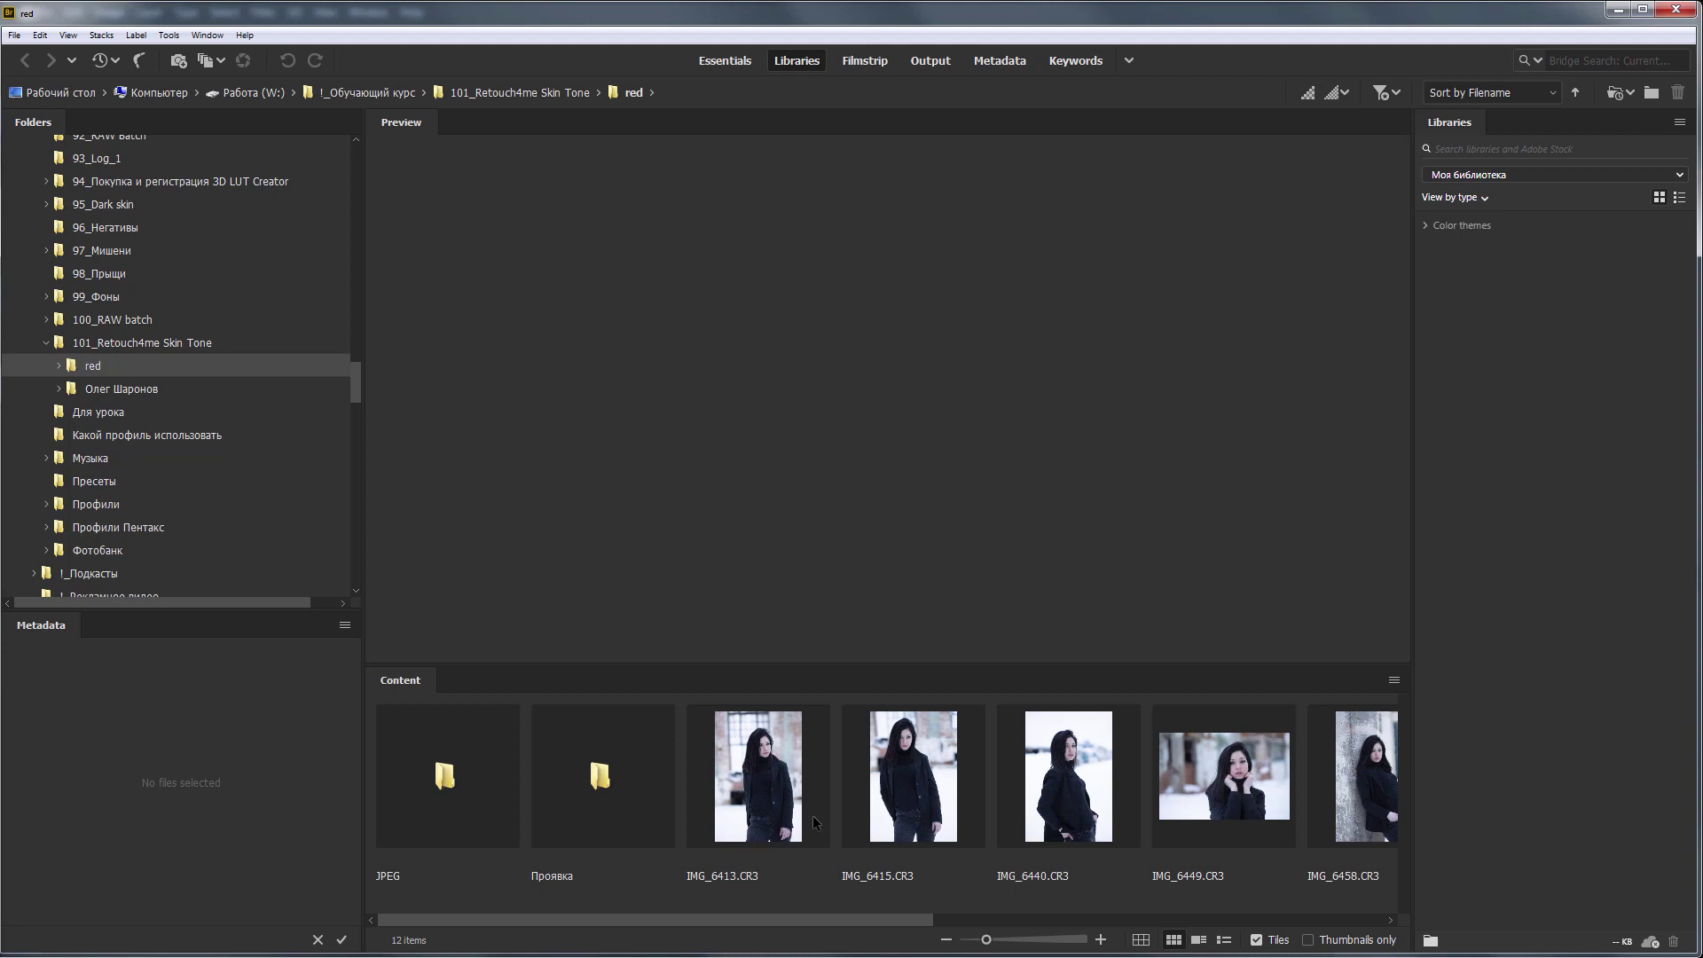
scroll(798, 821, down, 4)
scroll(816, 821, down, 1)
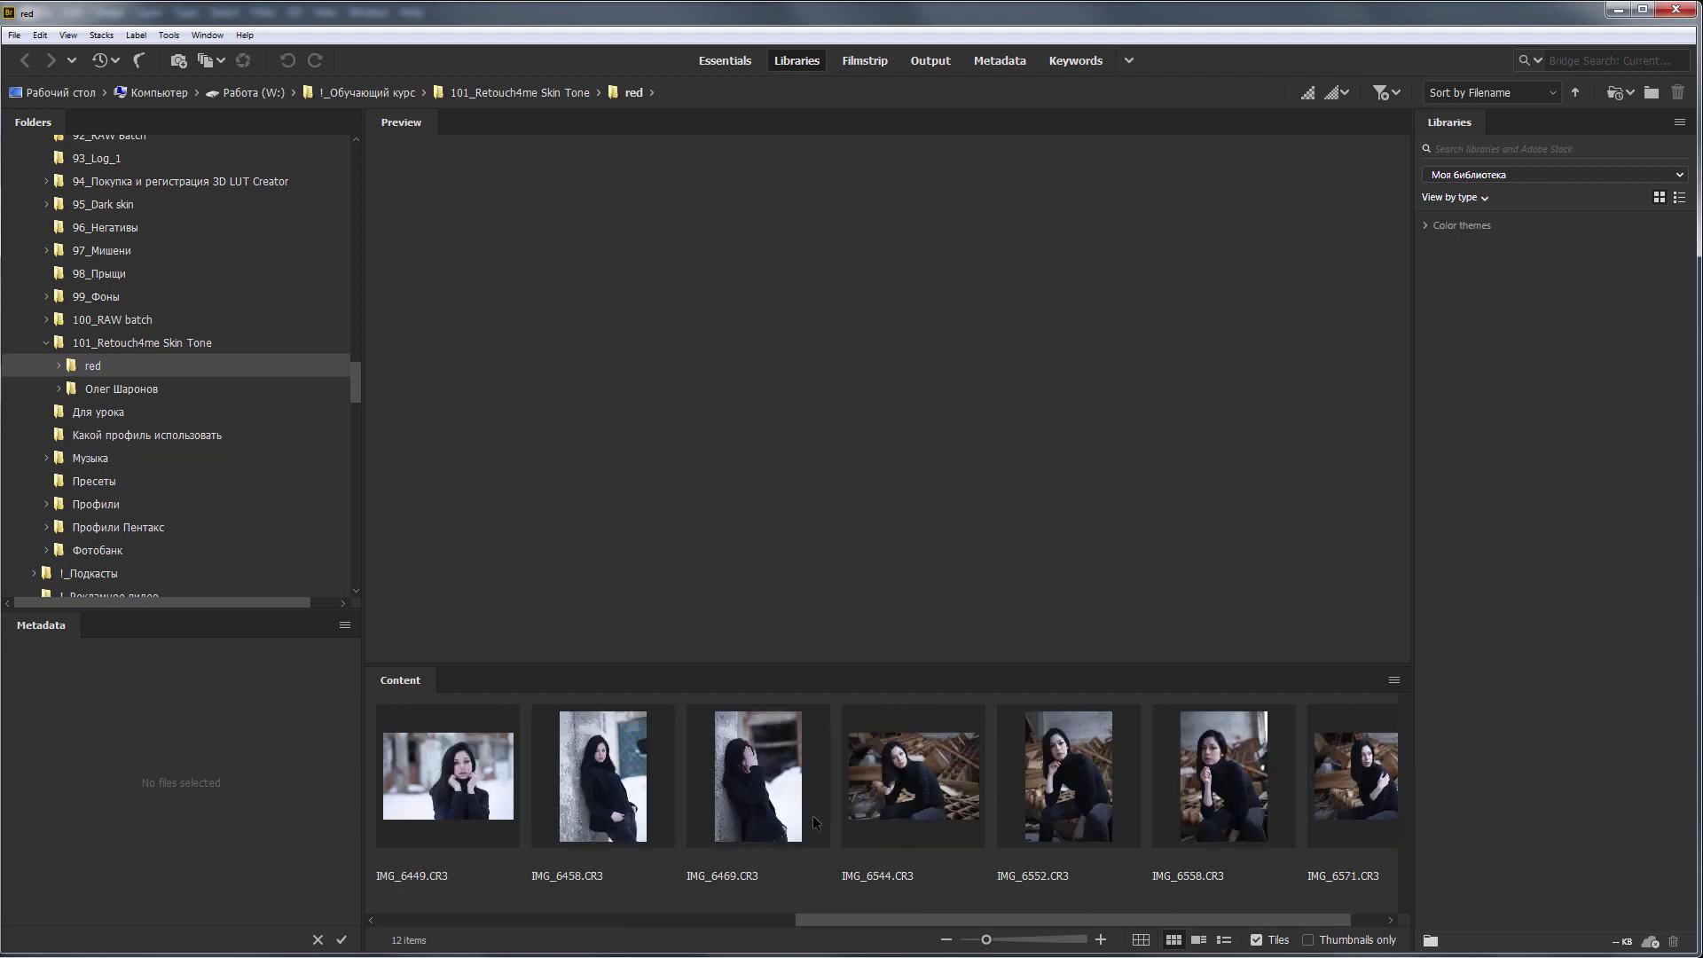
scroll(814, 822, up, 4)
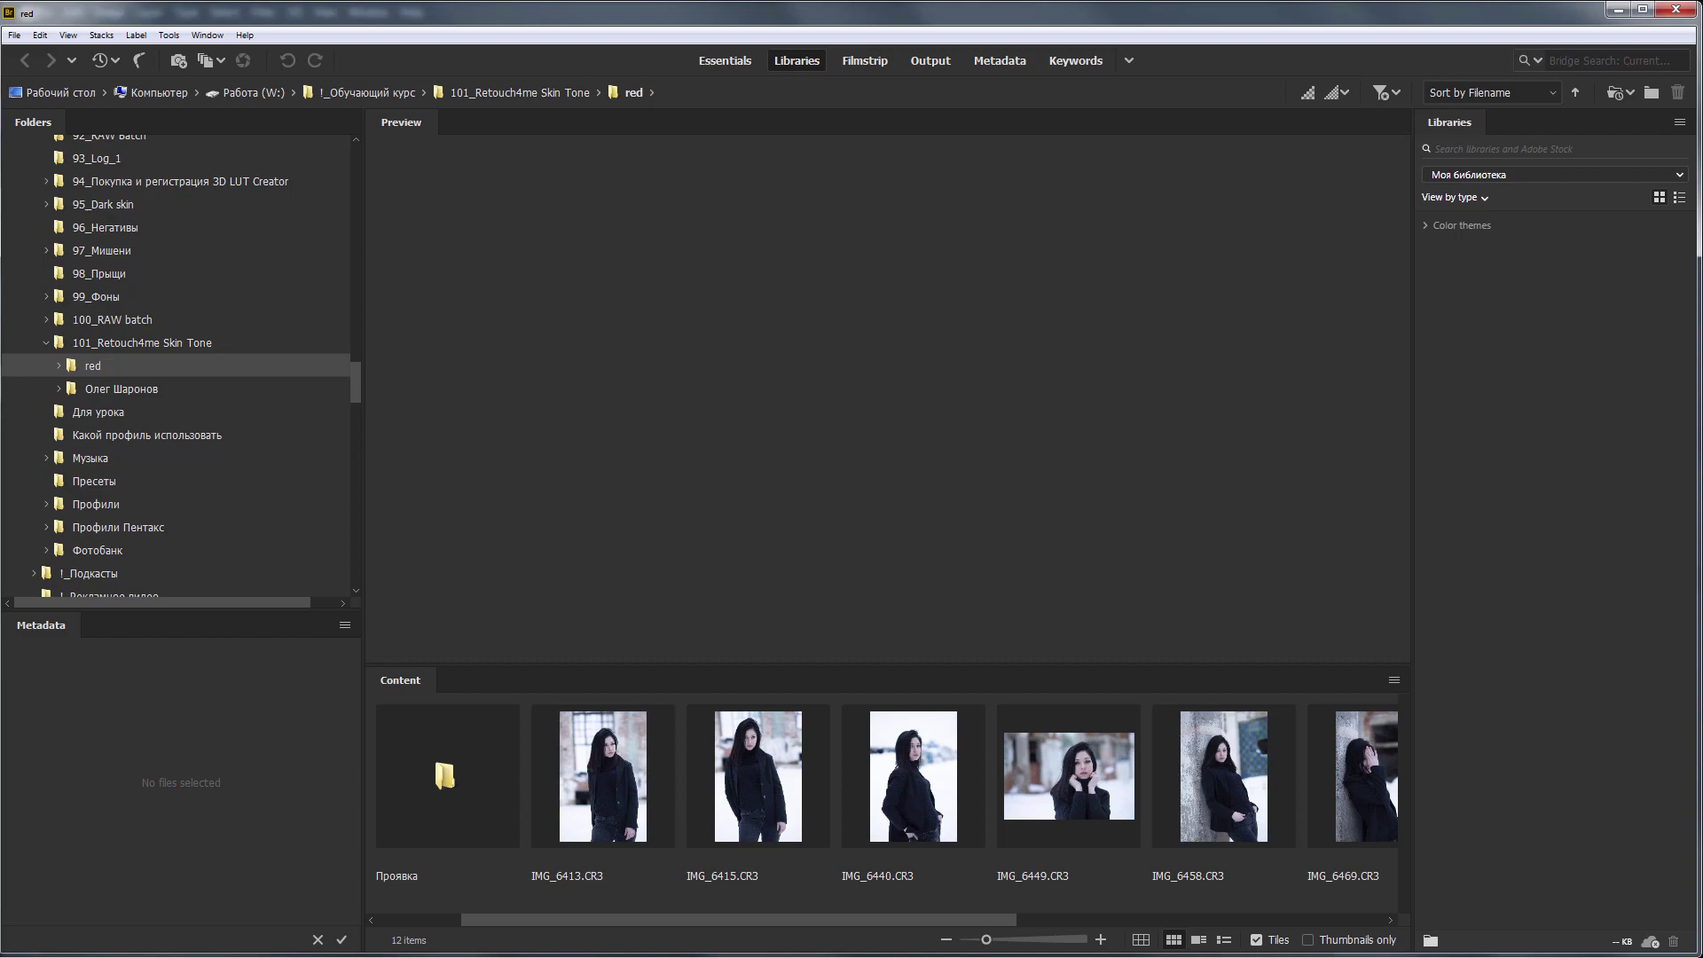
- In Lightroom Classic, select all ten filmstrip photos and confirm Save Metadata to Files
key(alt+Tab)
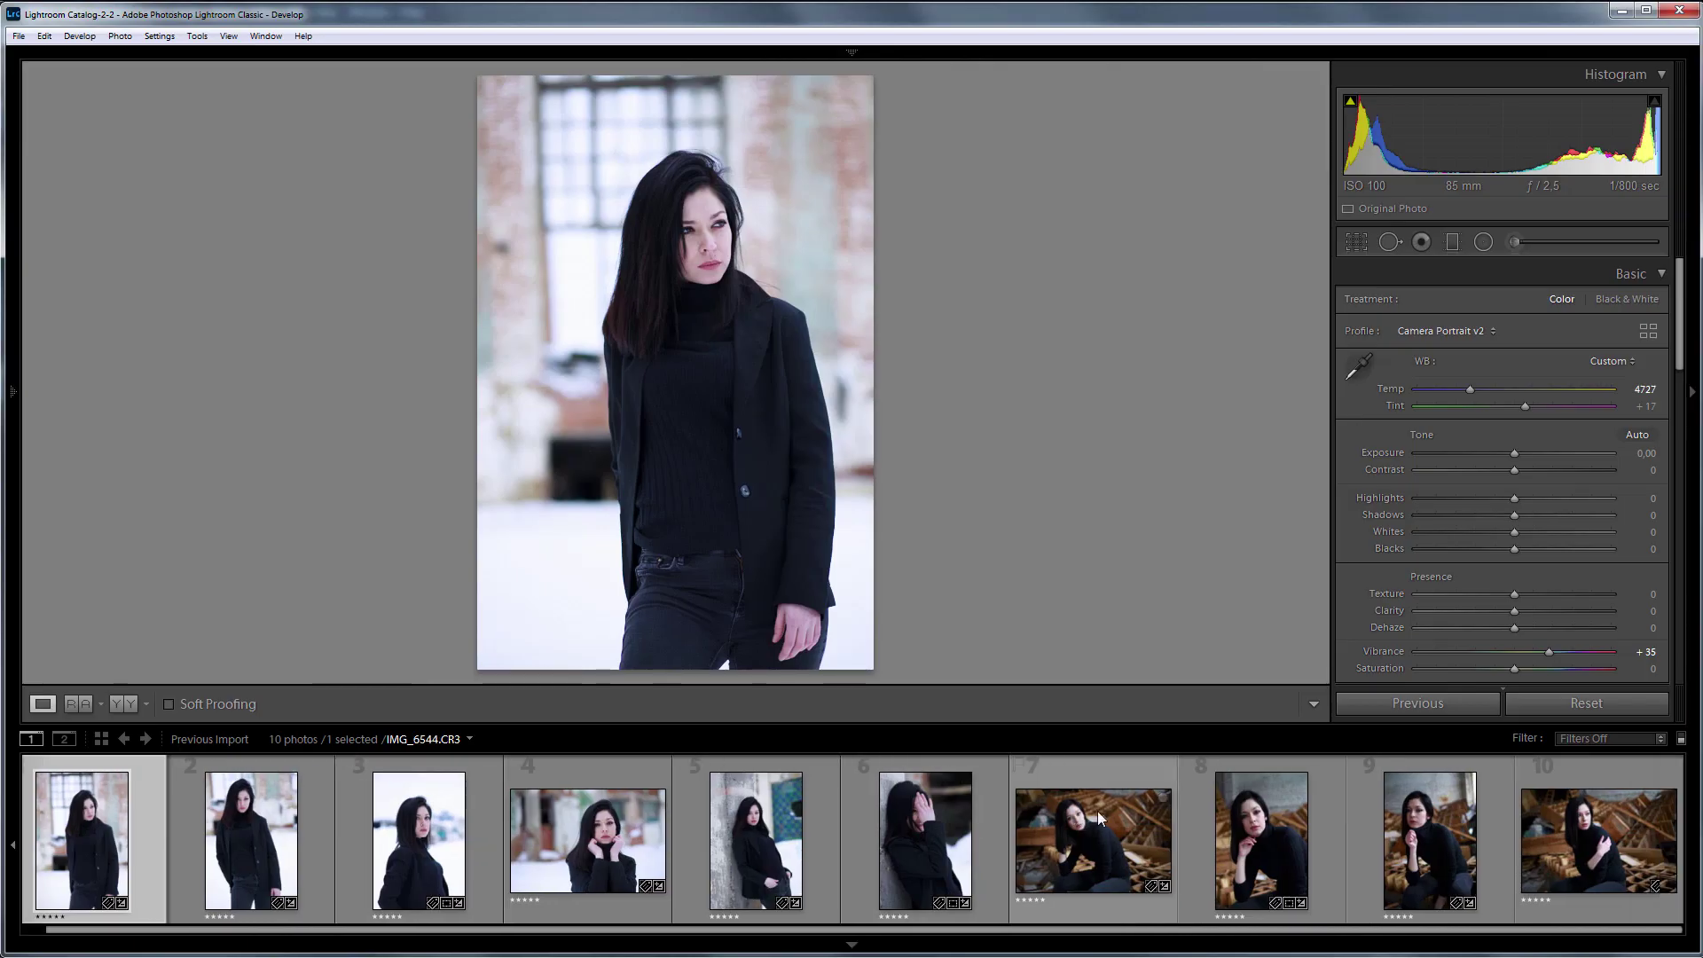
shift+click(1586, 818)
right_click(1586, 816)
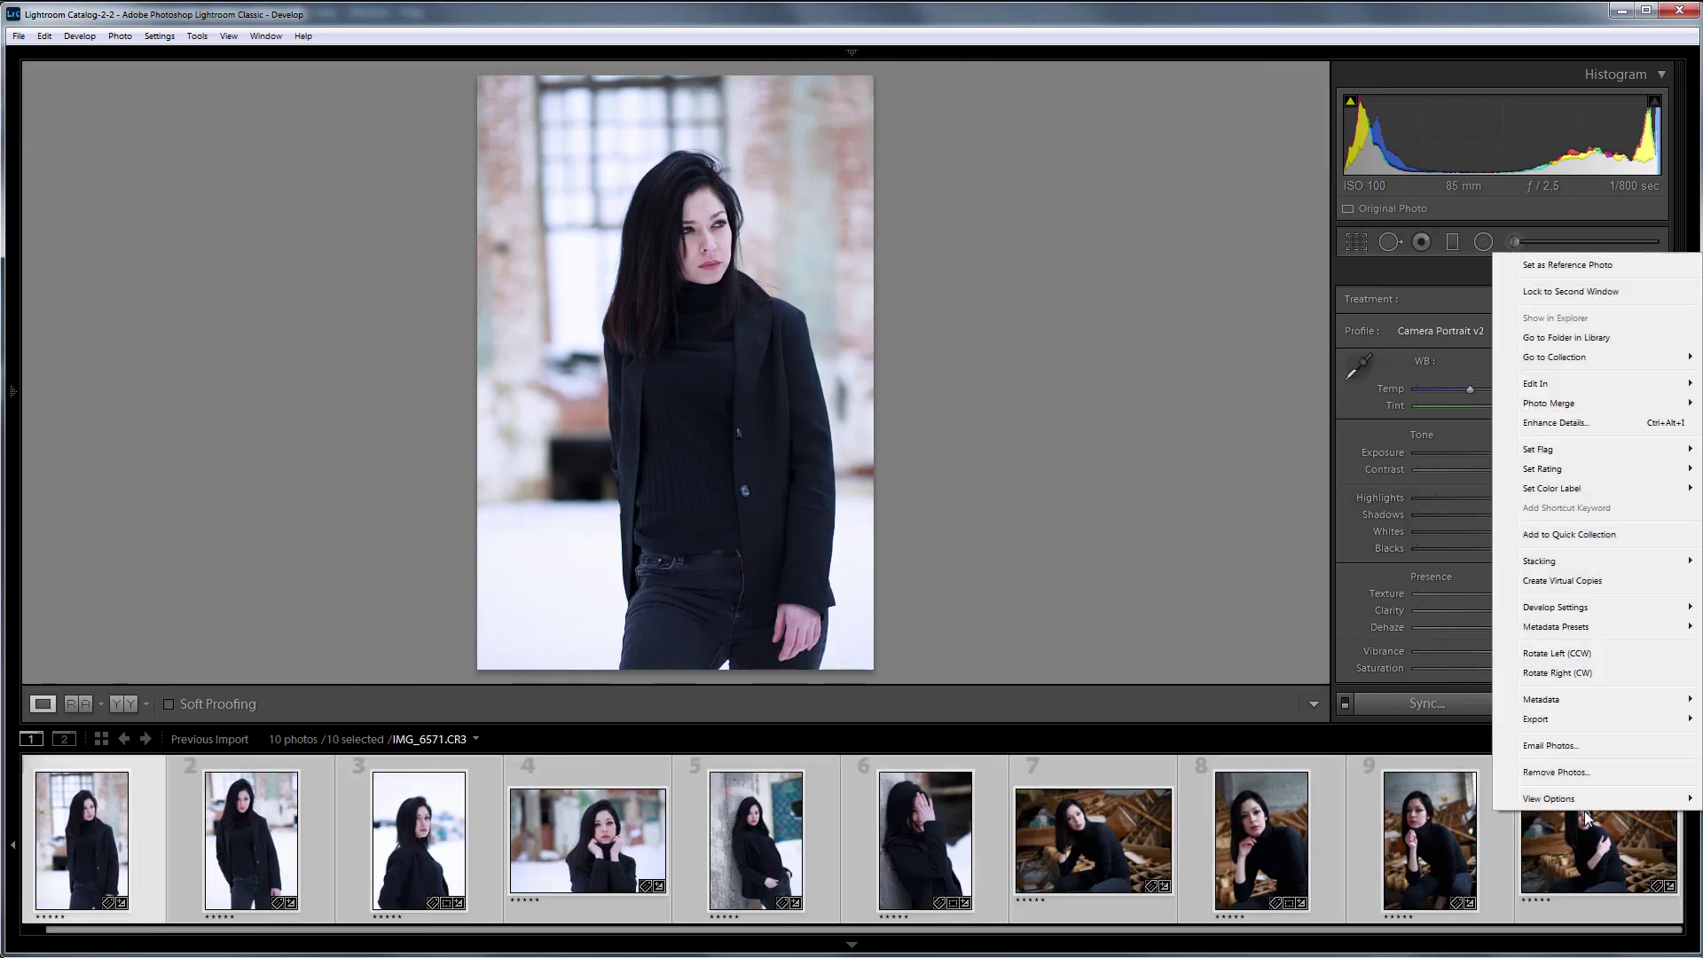
mouse_move(1547, 699)
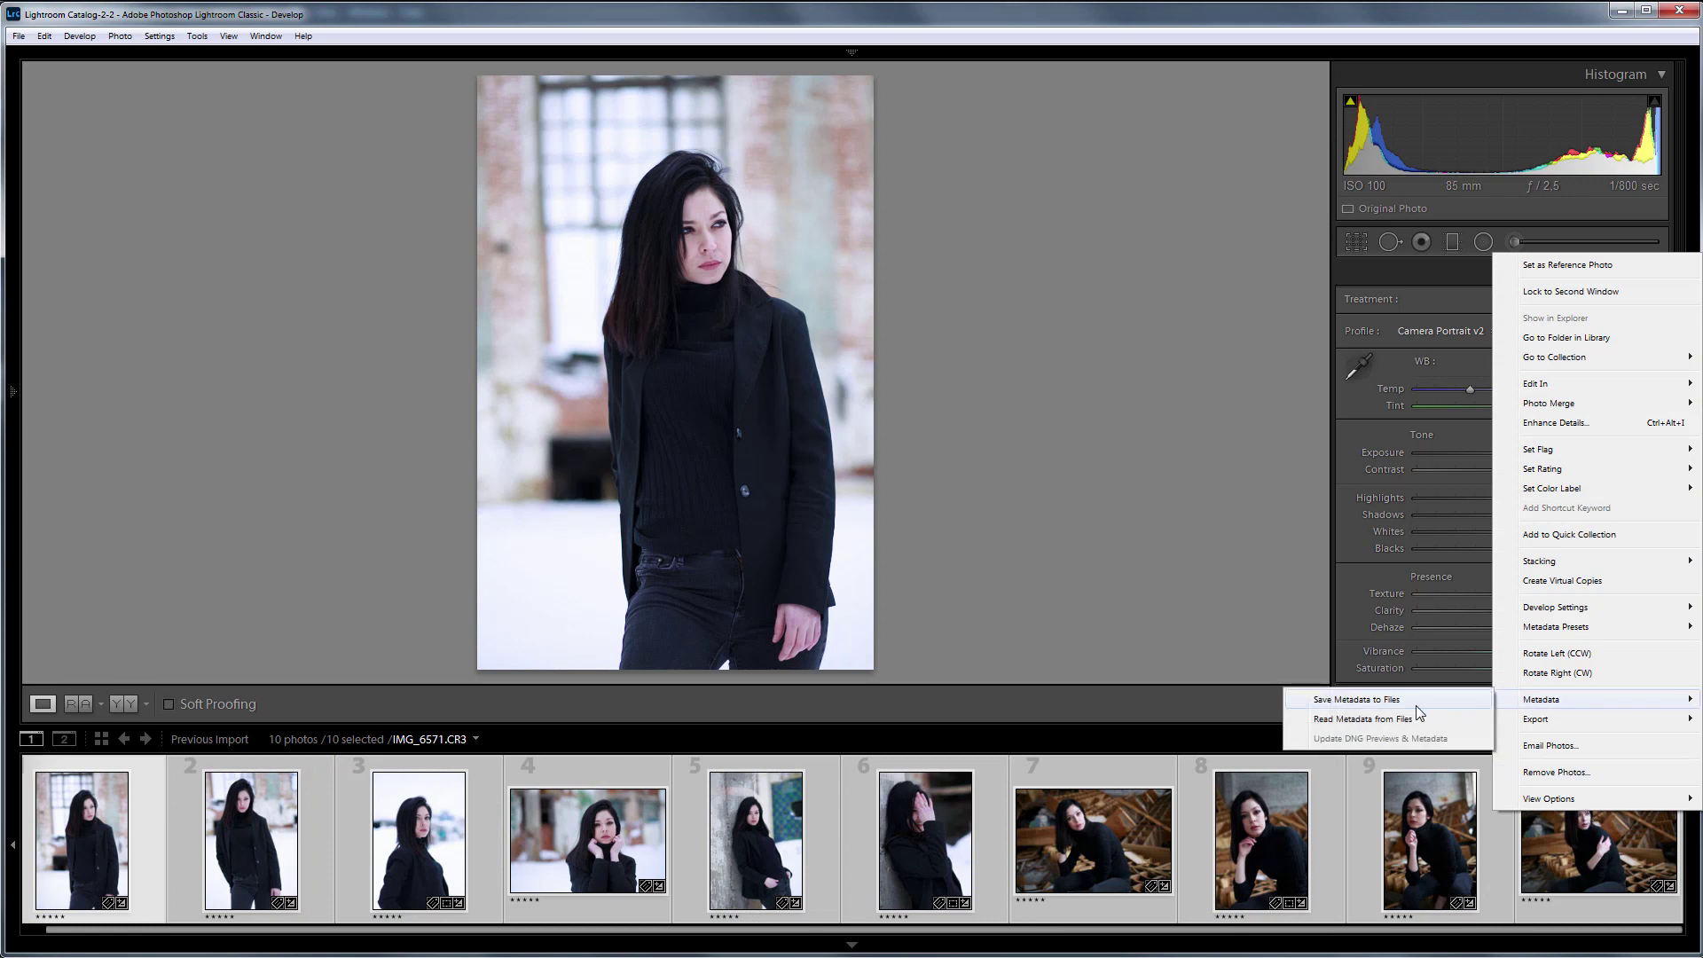
click(1381, 702)
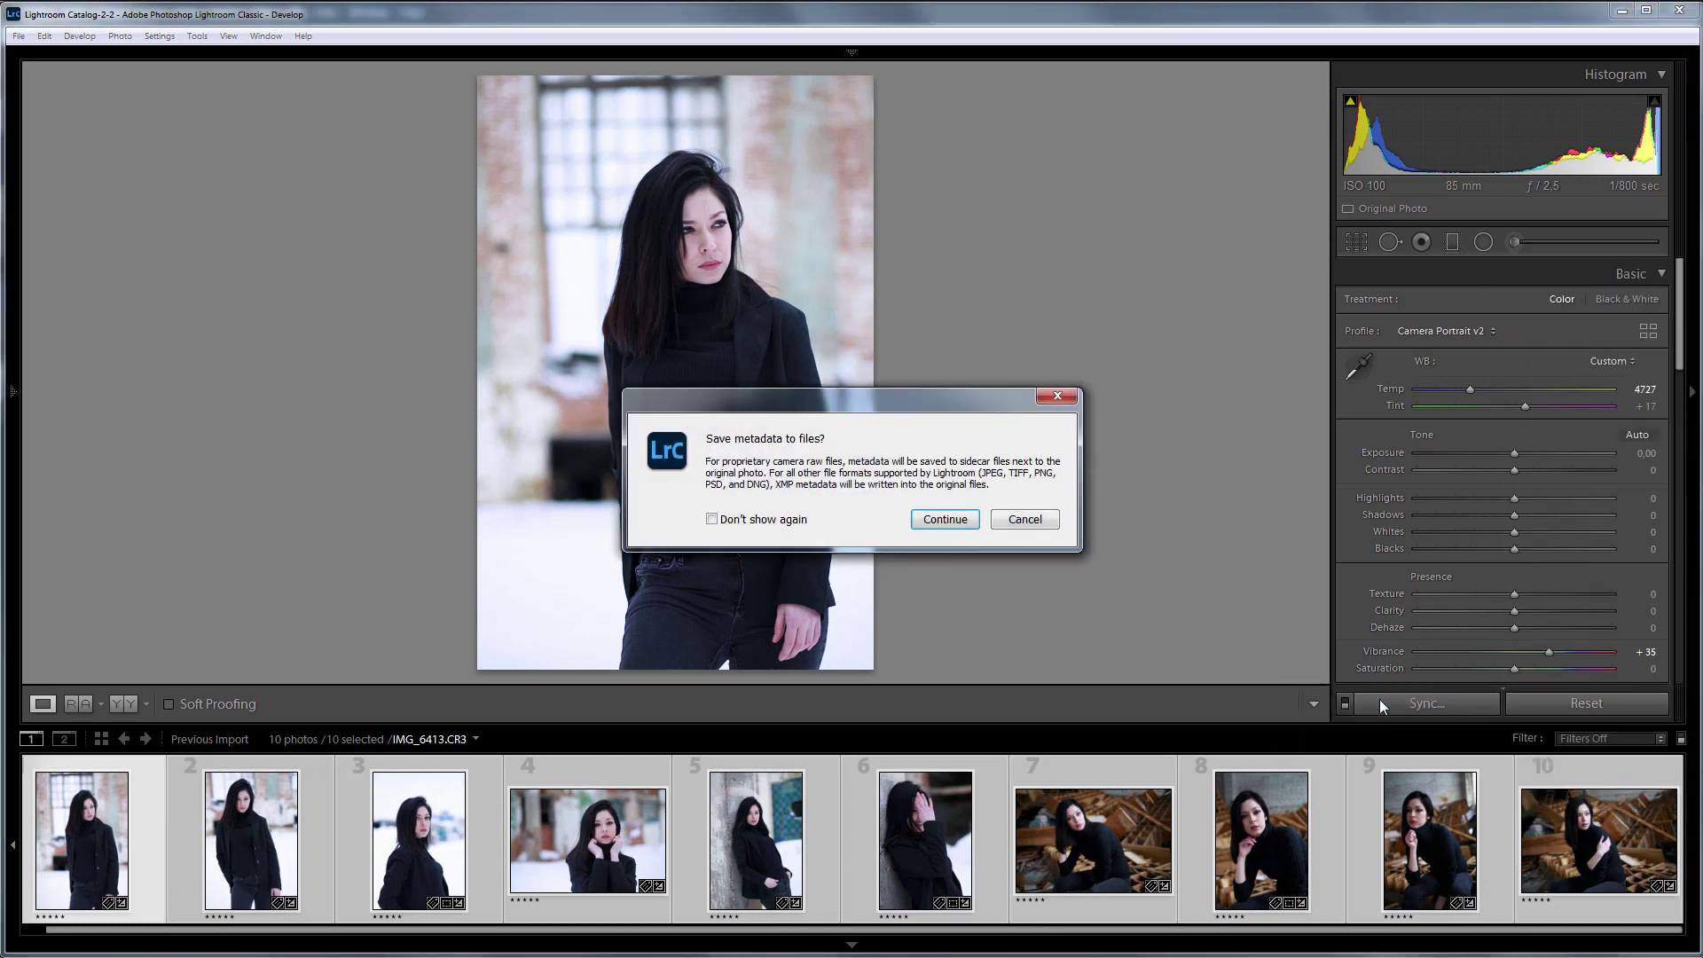
click(945, 519)
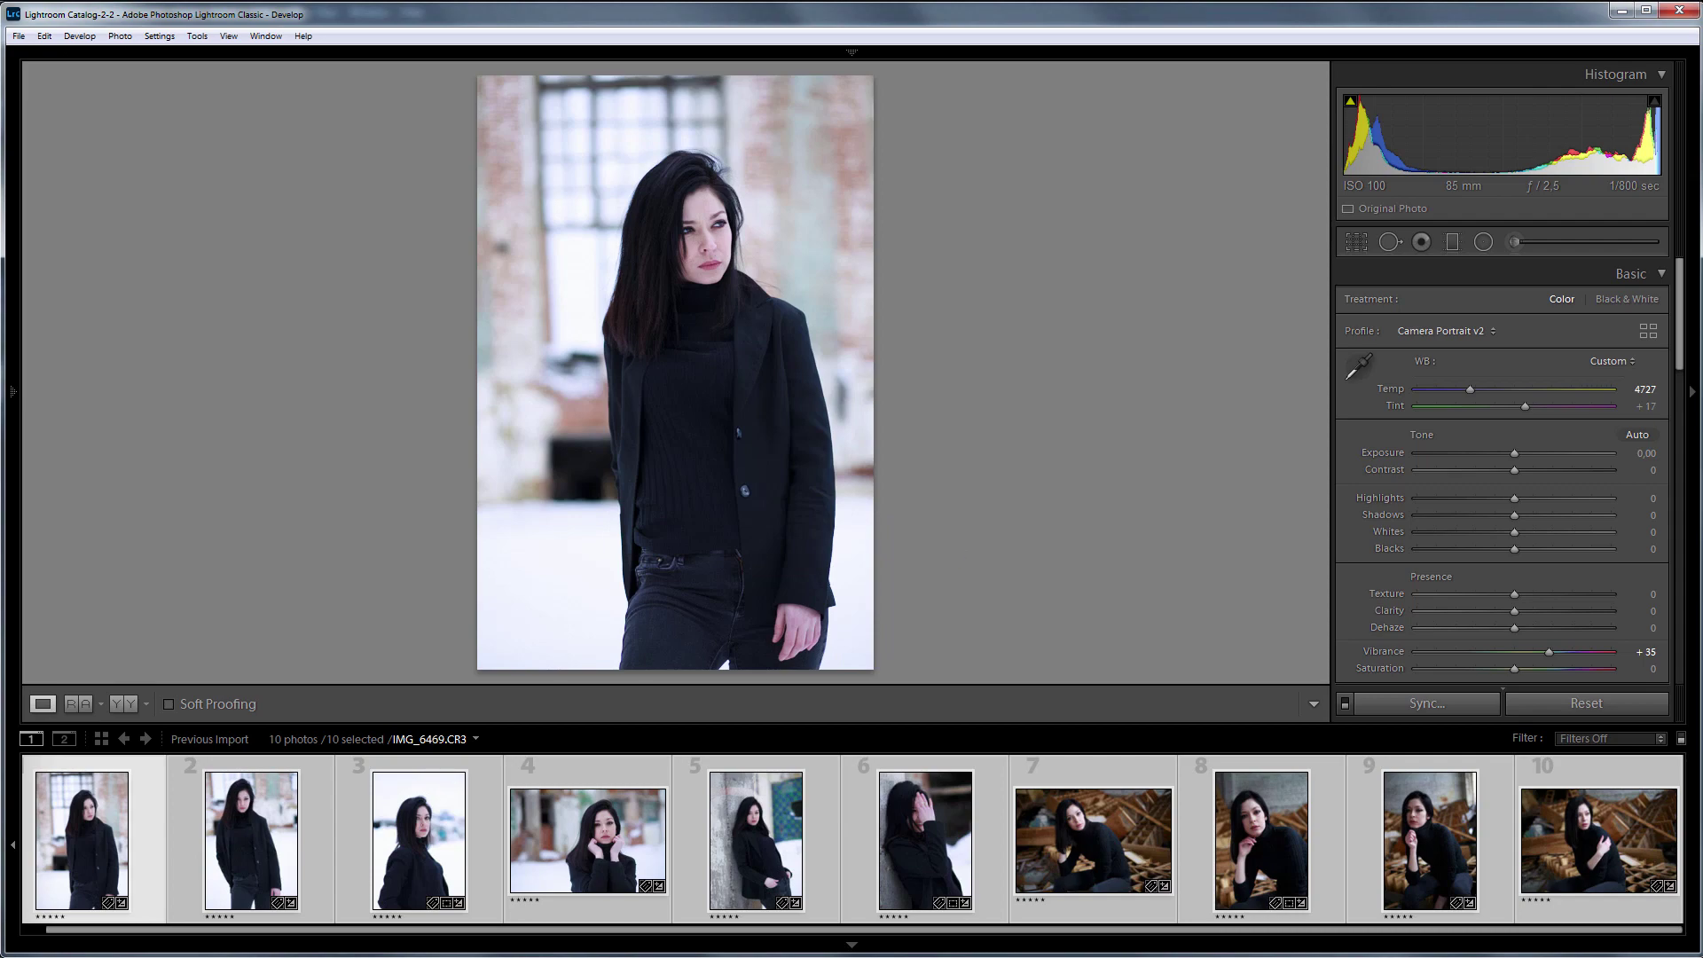
- Select all ten photos in Bridge's red folder and launch Tools > Photoshop > Image Processor
key(alt+Tab)
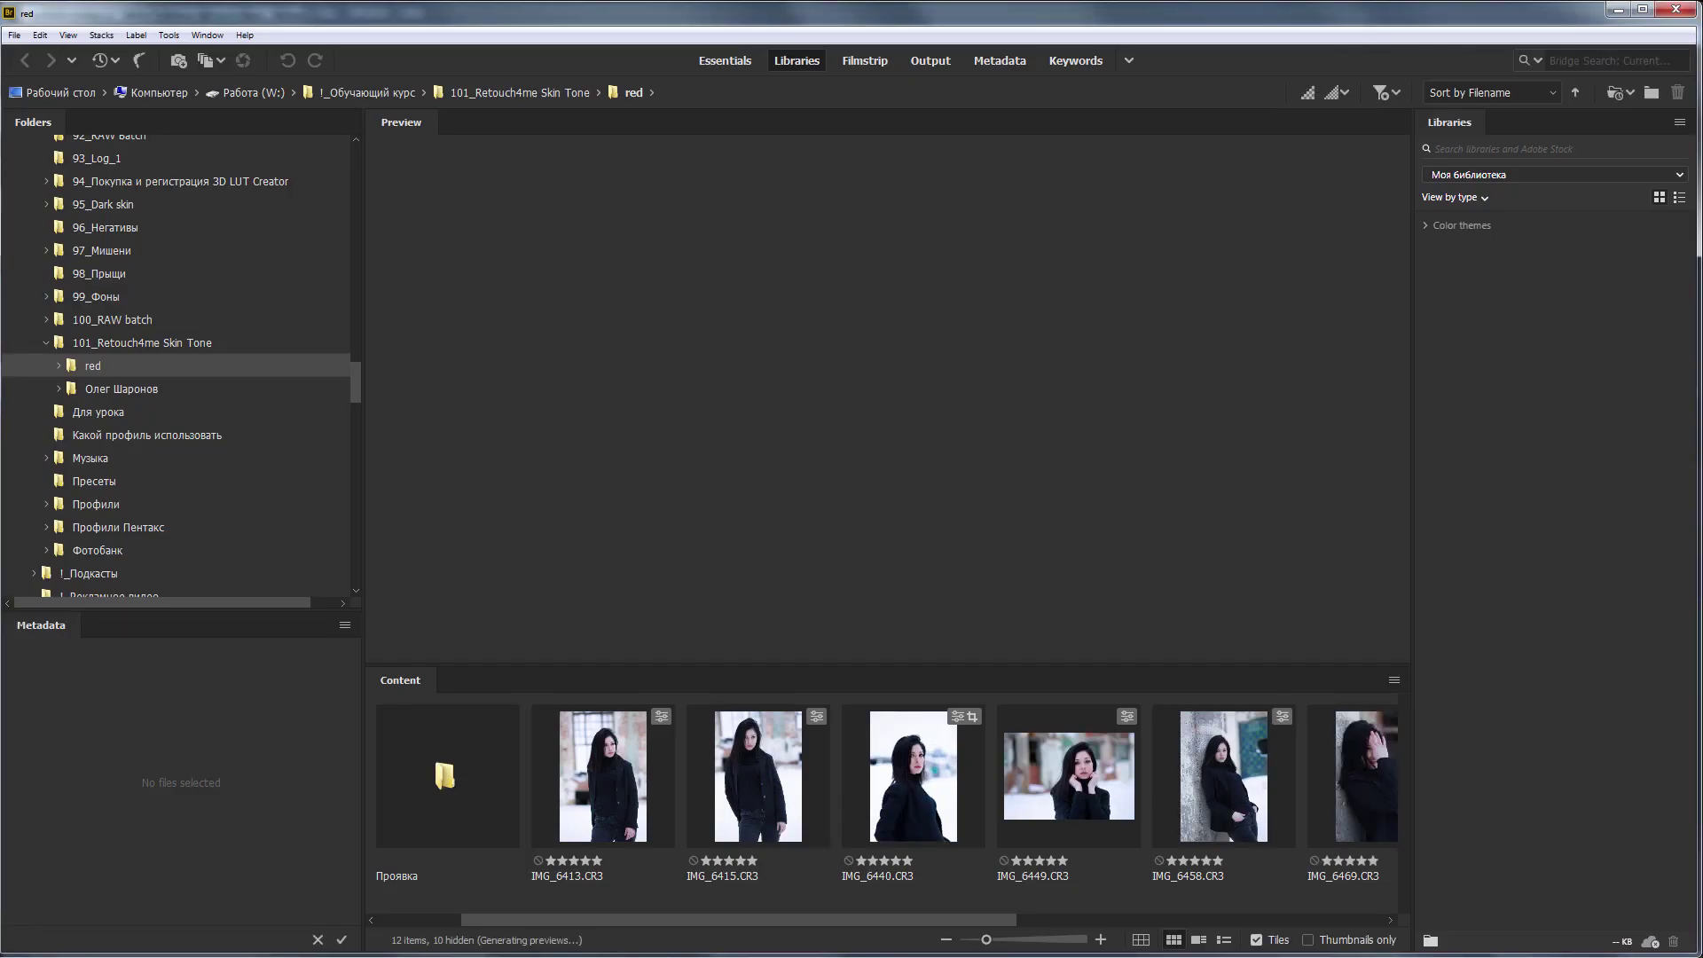
click(603, 775)
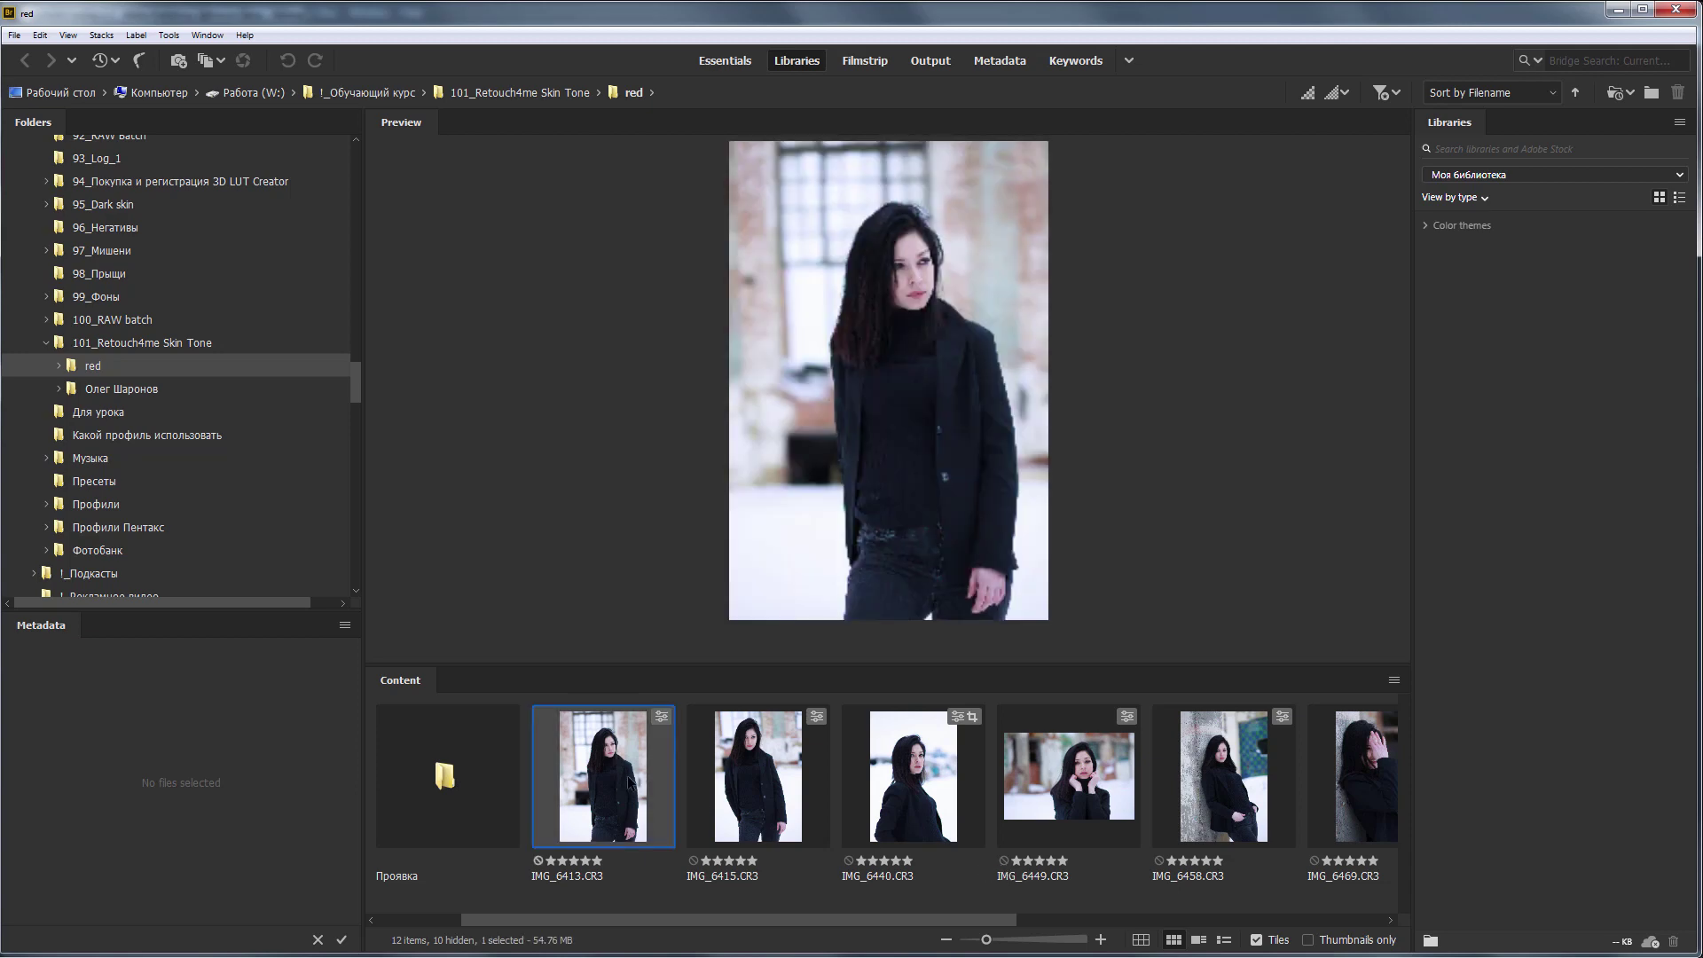
scroll(886, 790, down, 3)
key(ctrl+a)
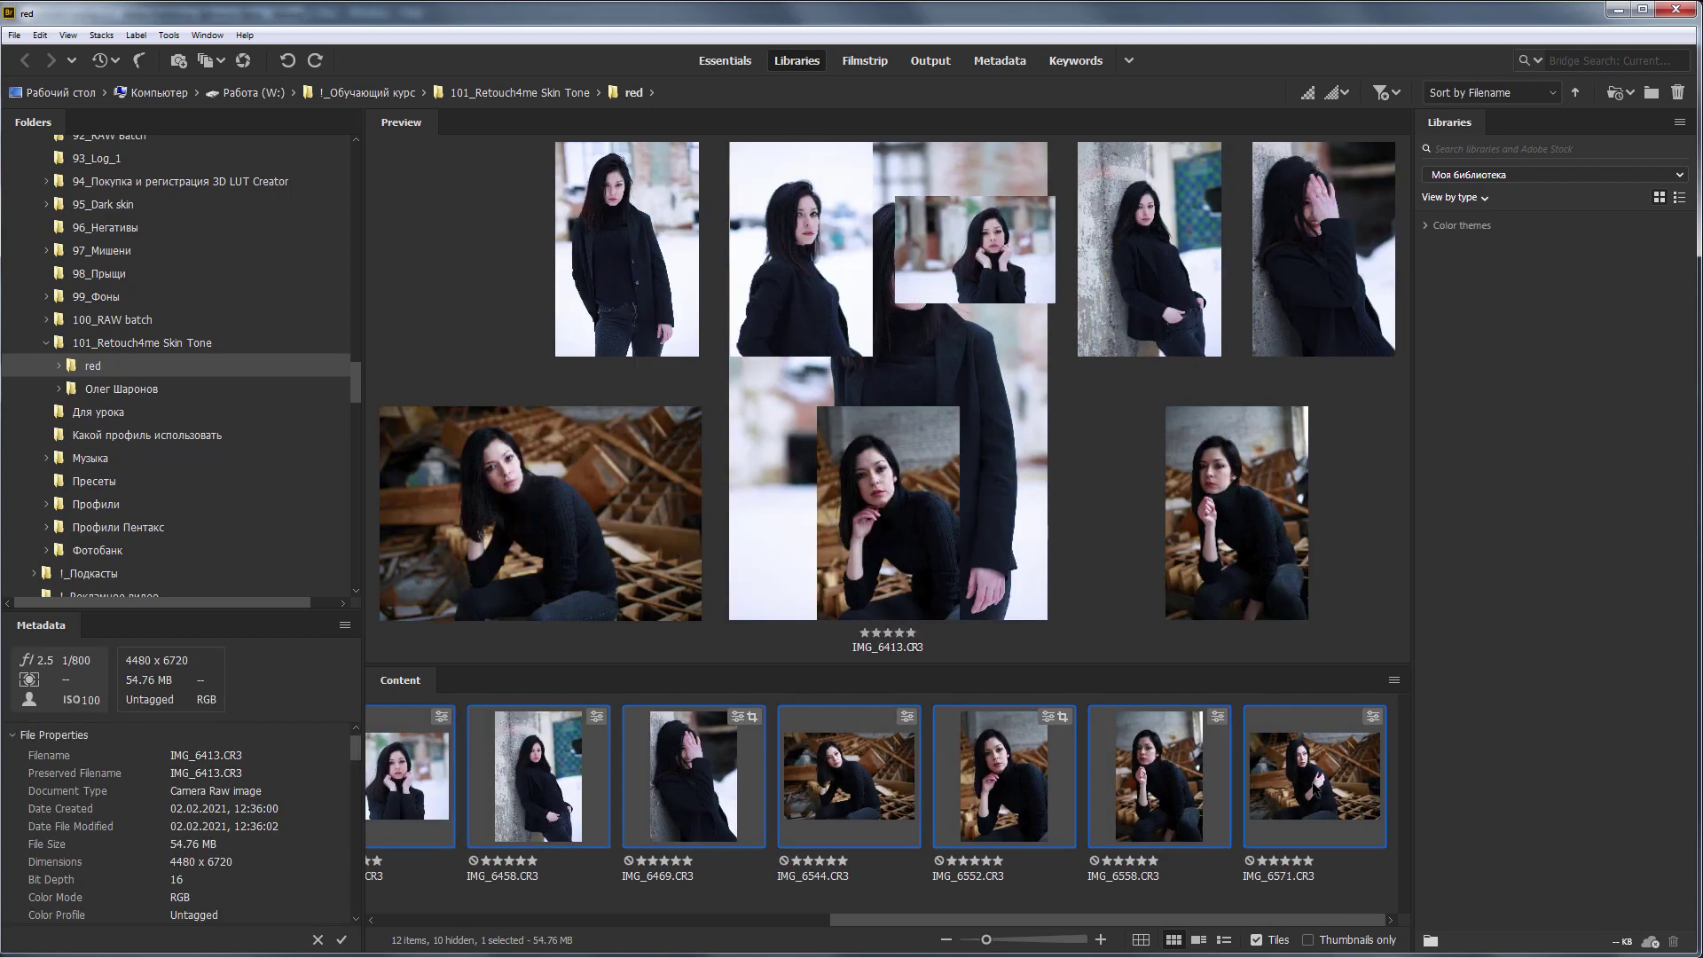
click(169, 34)
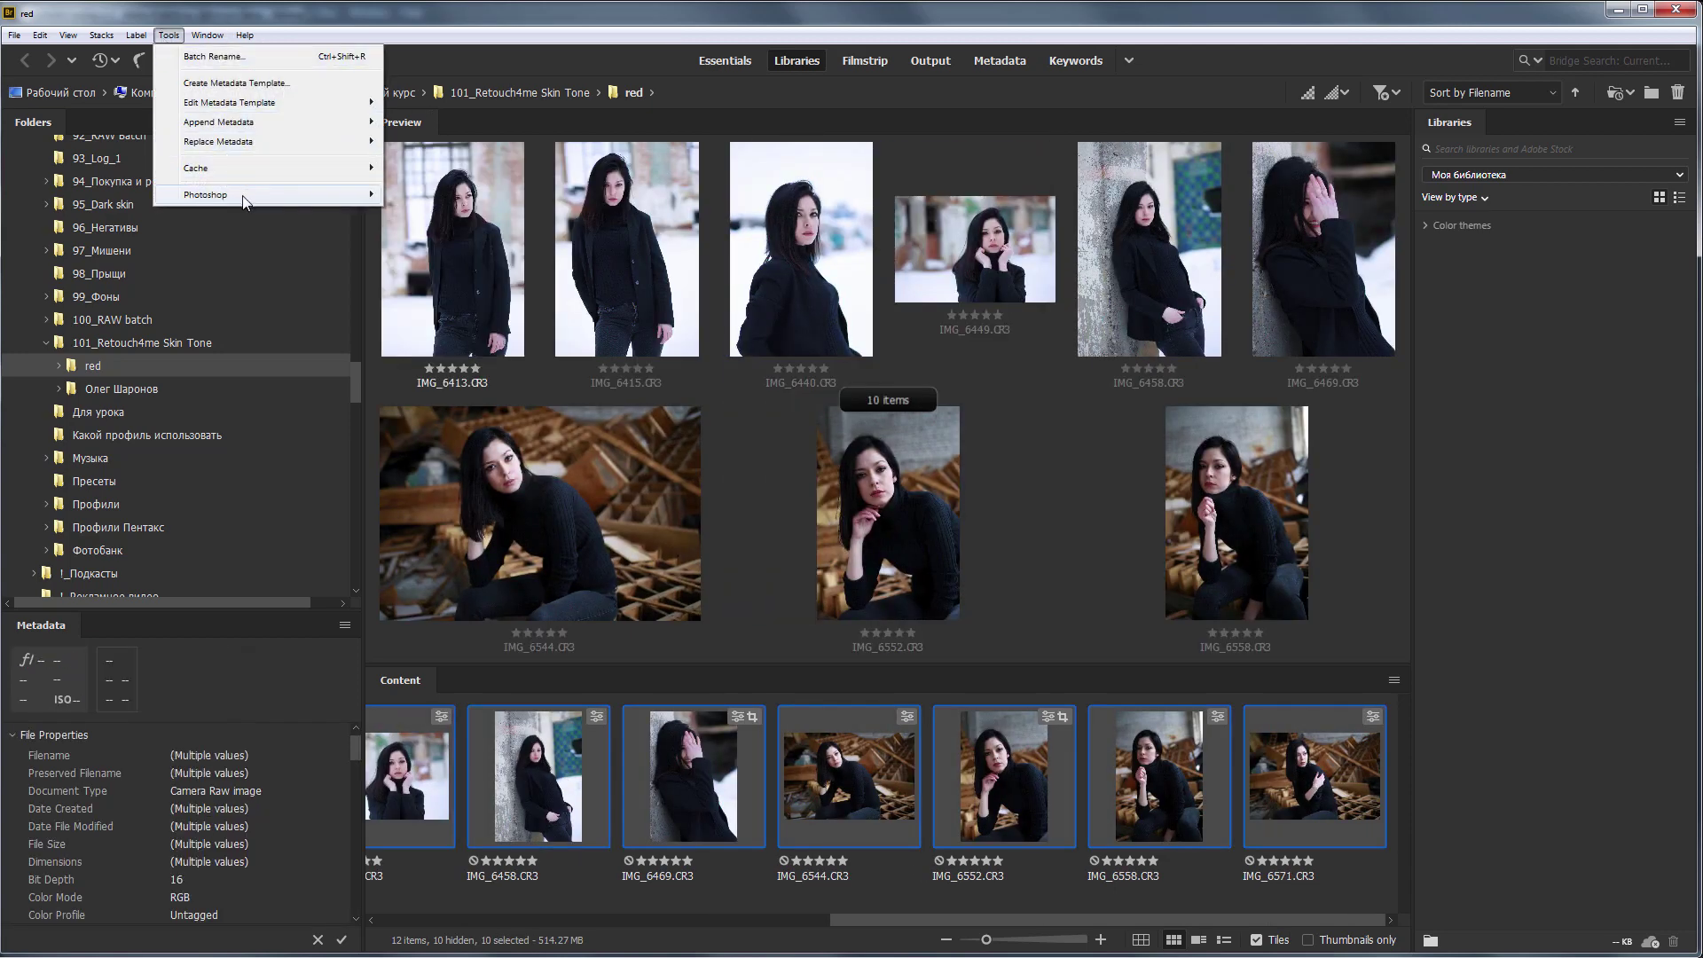
mouse_move(255, 199)
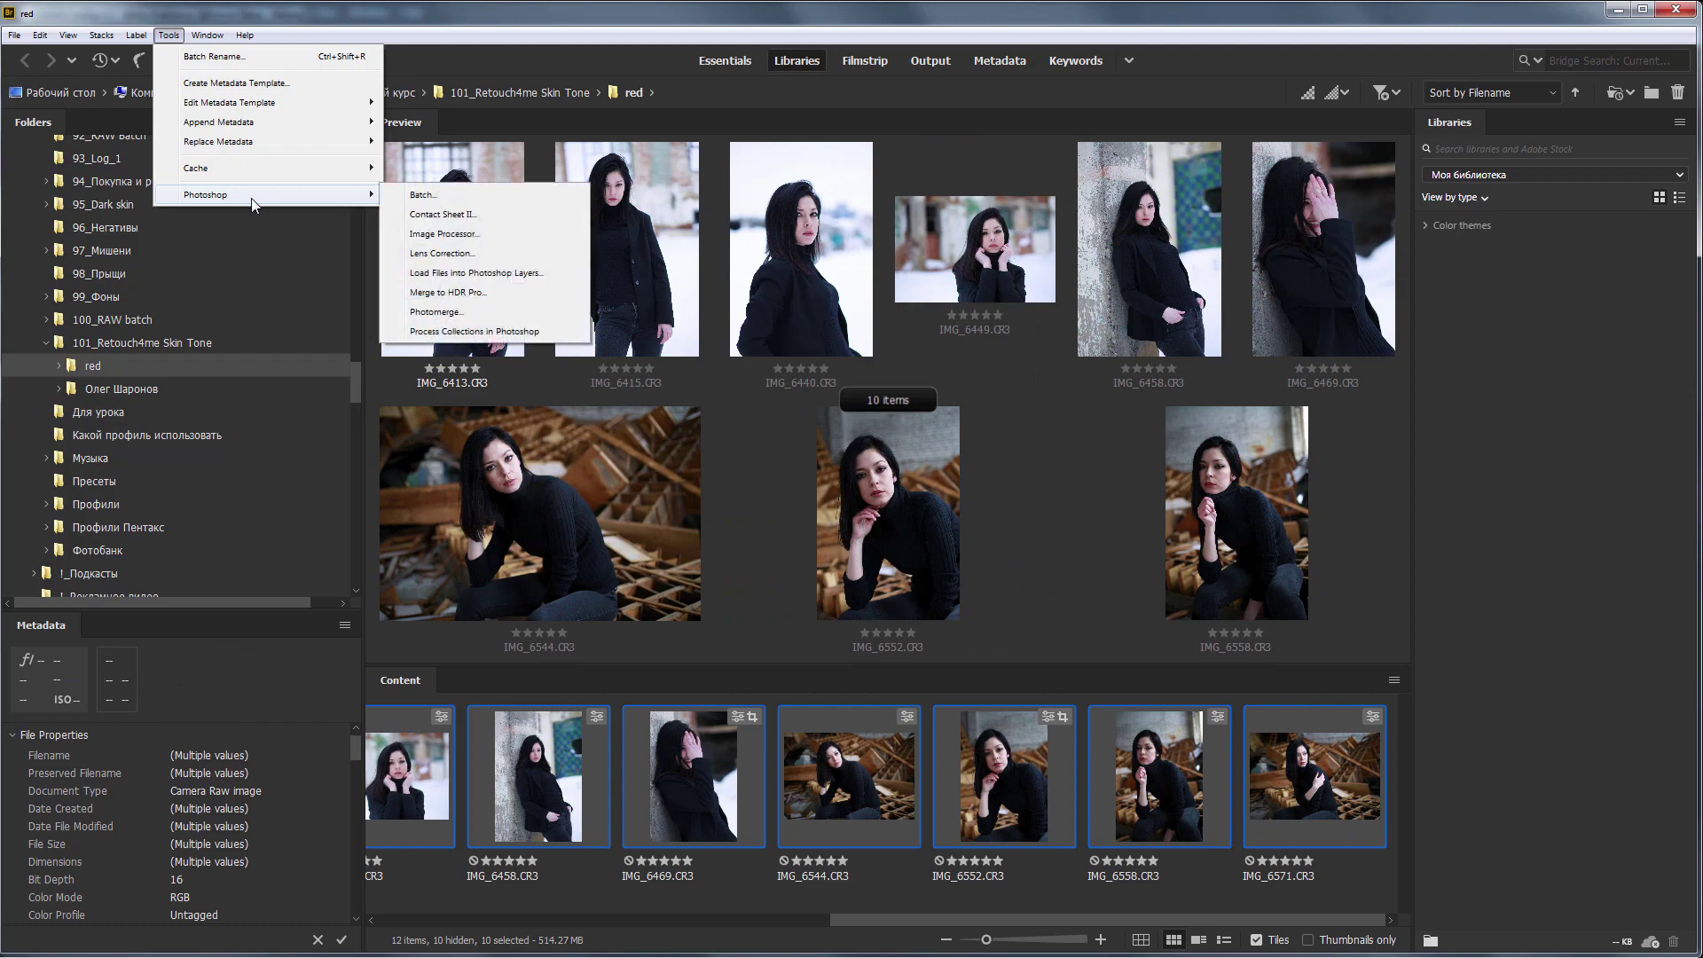
click(479, 233)
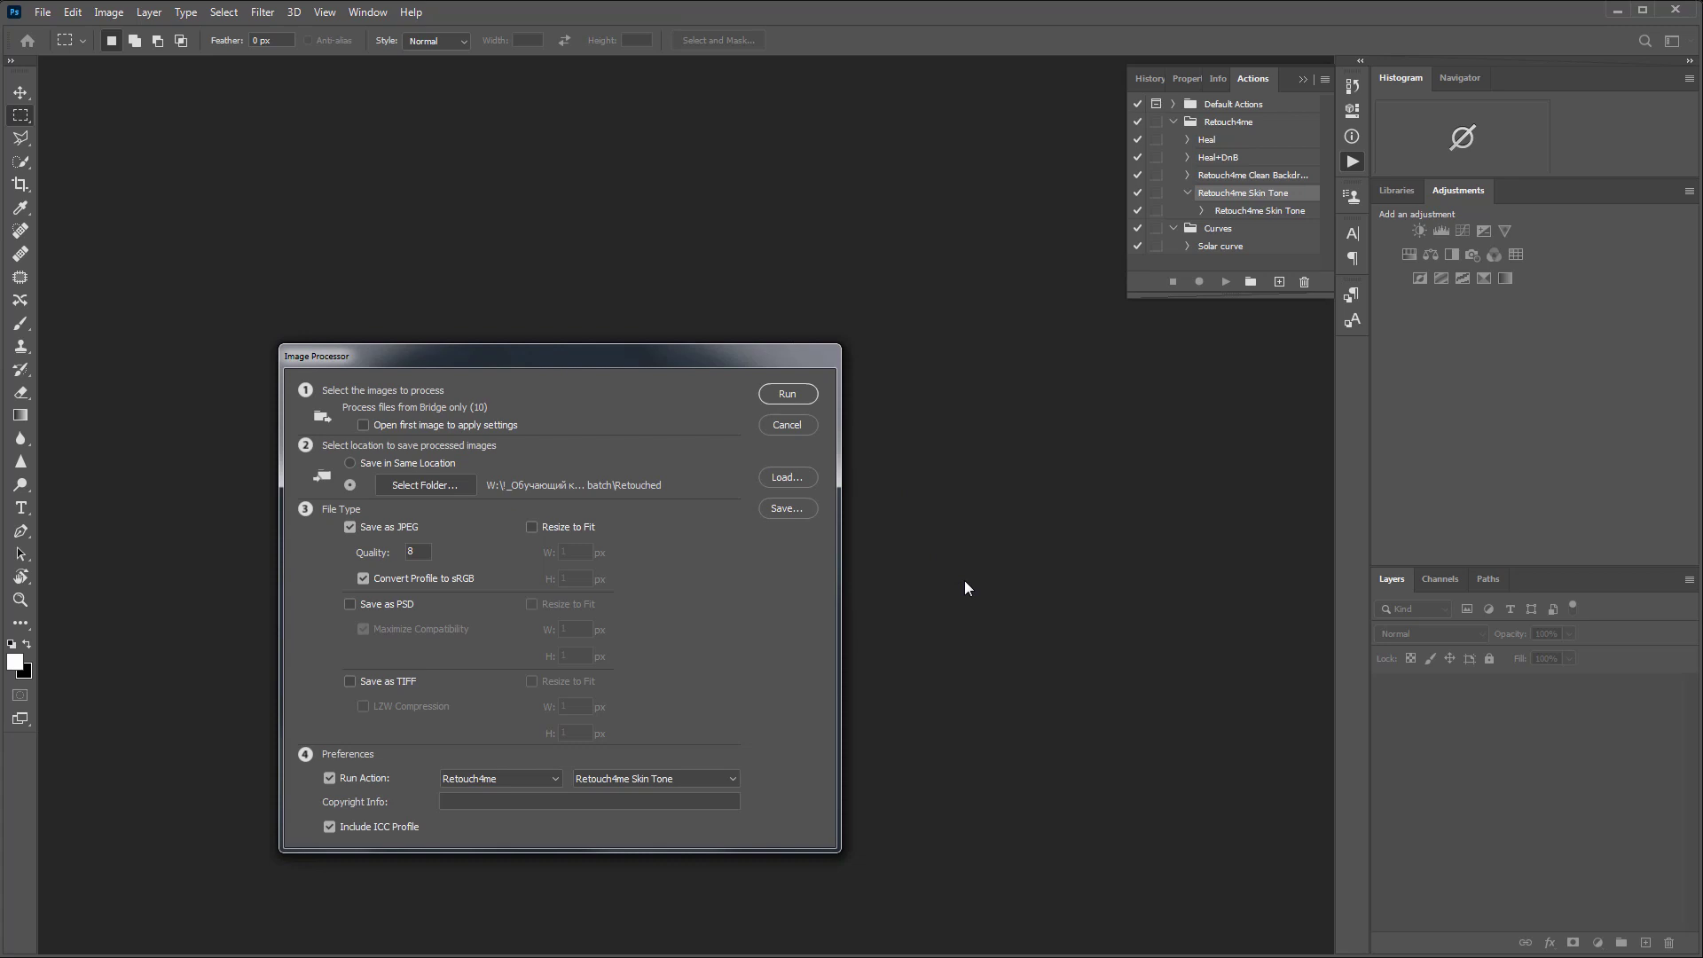
- Process the photos to same-location JPEGs at quality 8, running the Retouch4me Skin Tone action
click(349, 463)
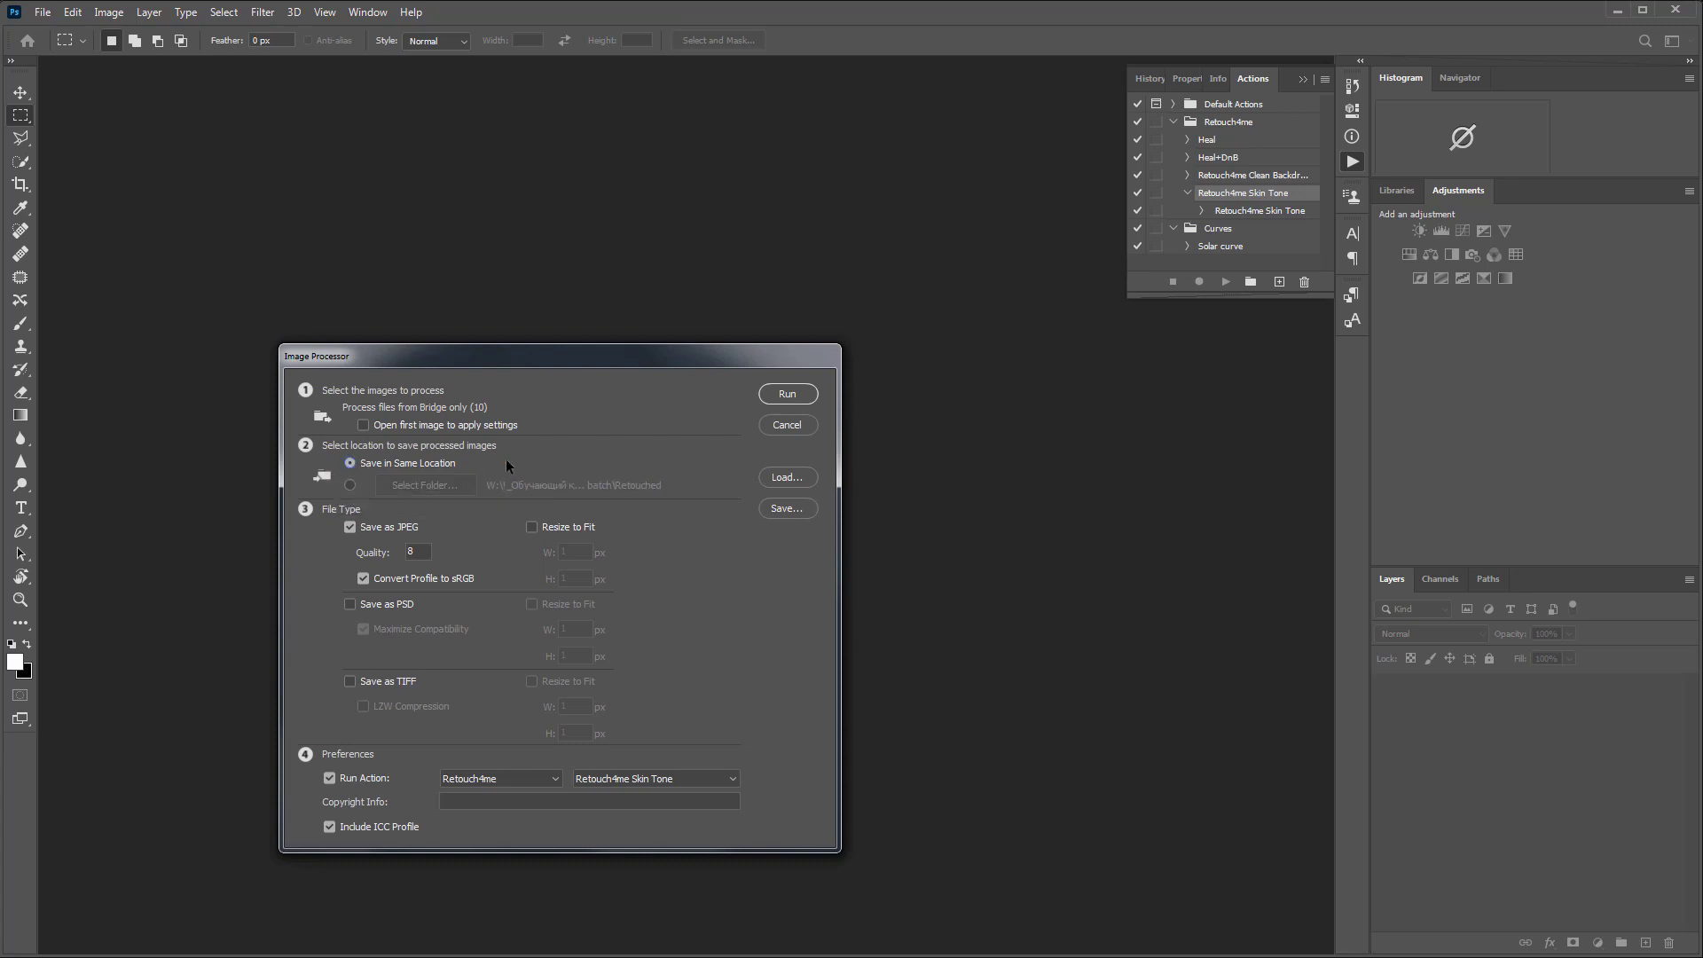
click(716, 776)
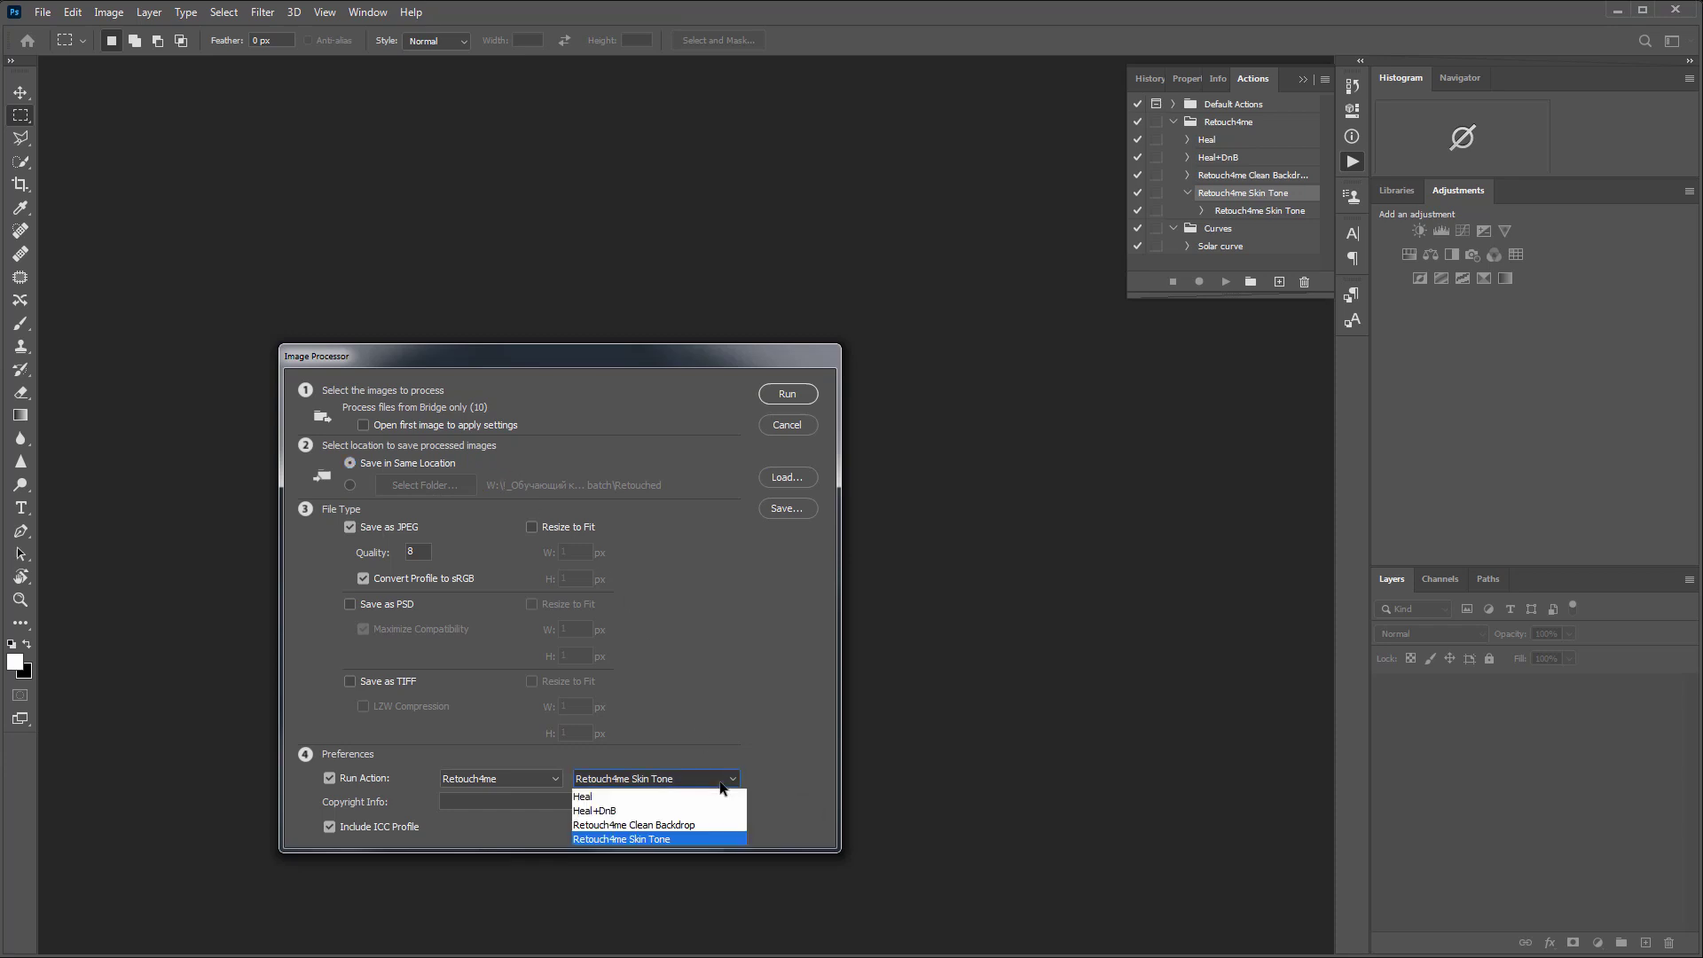
click(667, 839)
click(780, 396)
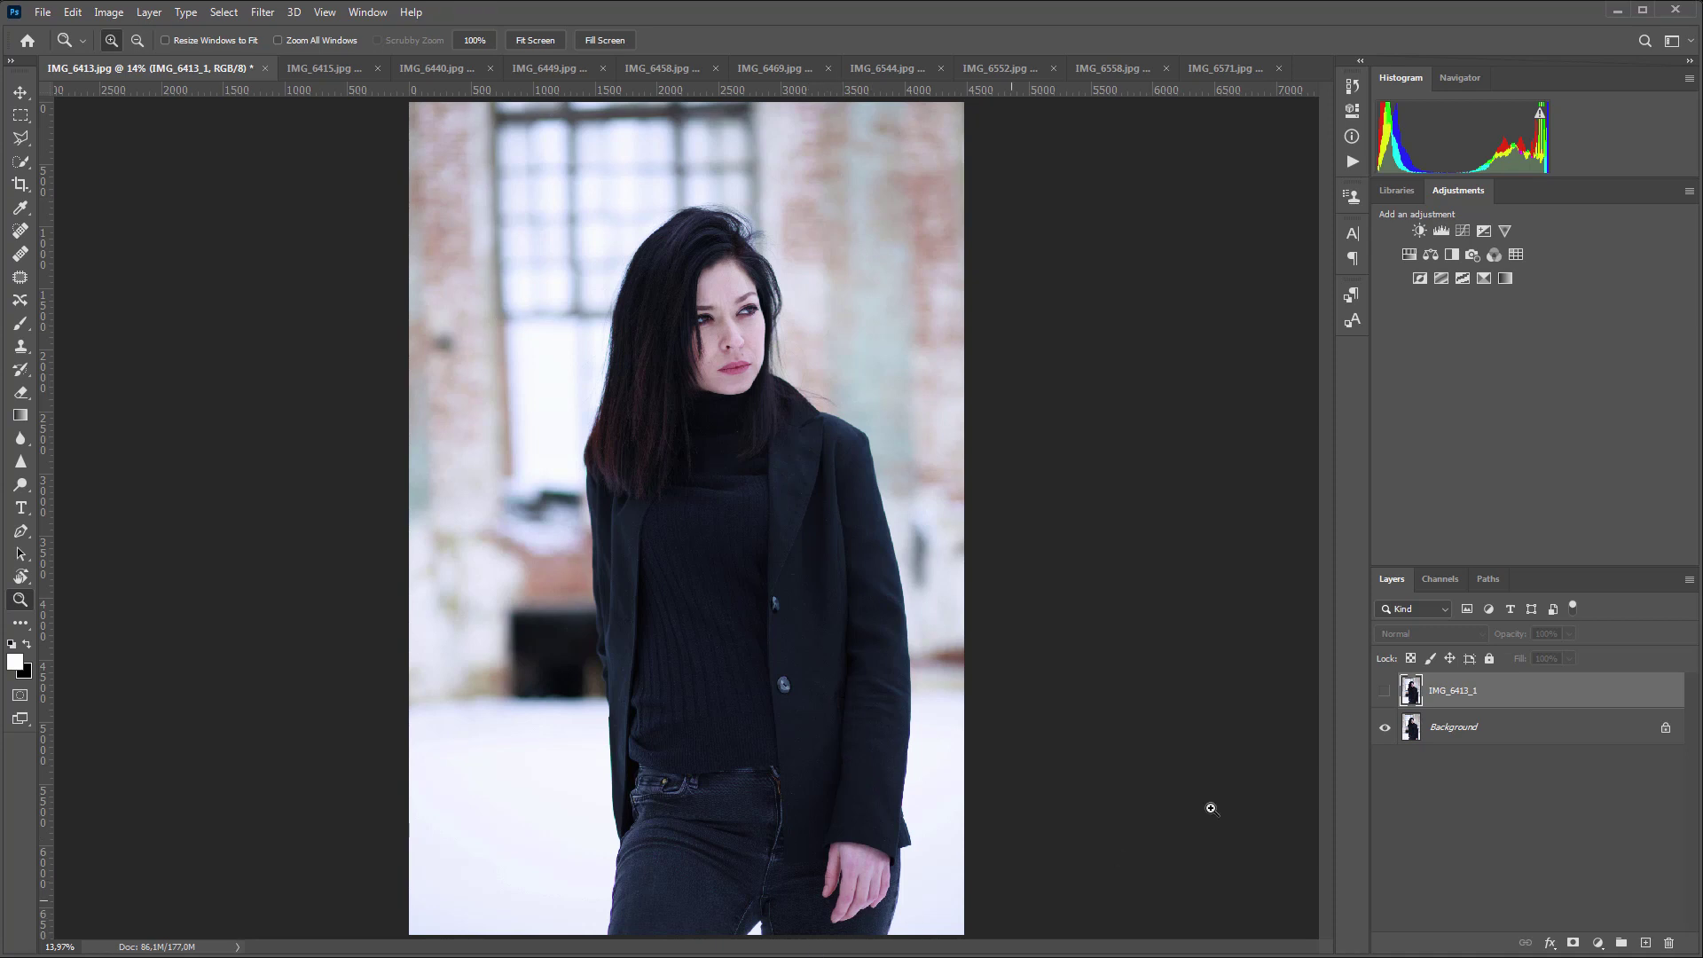
- Zoom in on IMG_6413's face and compare it with and without the IMG_6413_1 layer
click(1382, 693)
click(878, 559)
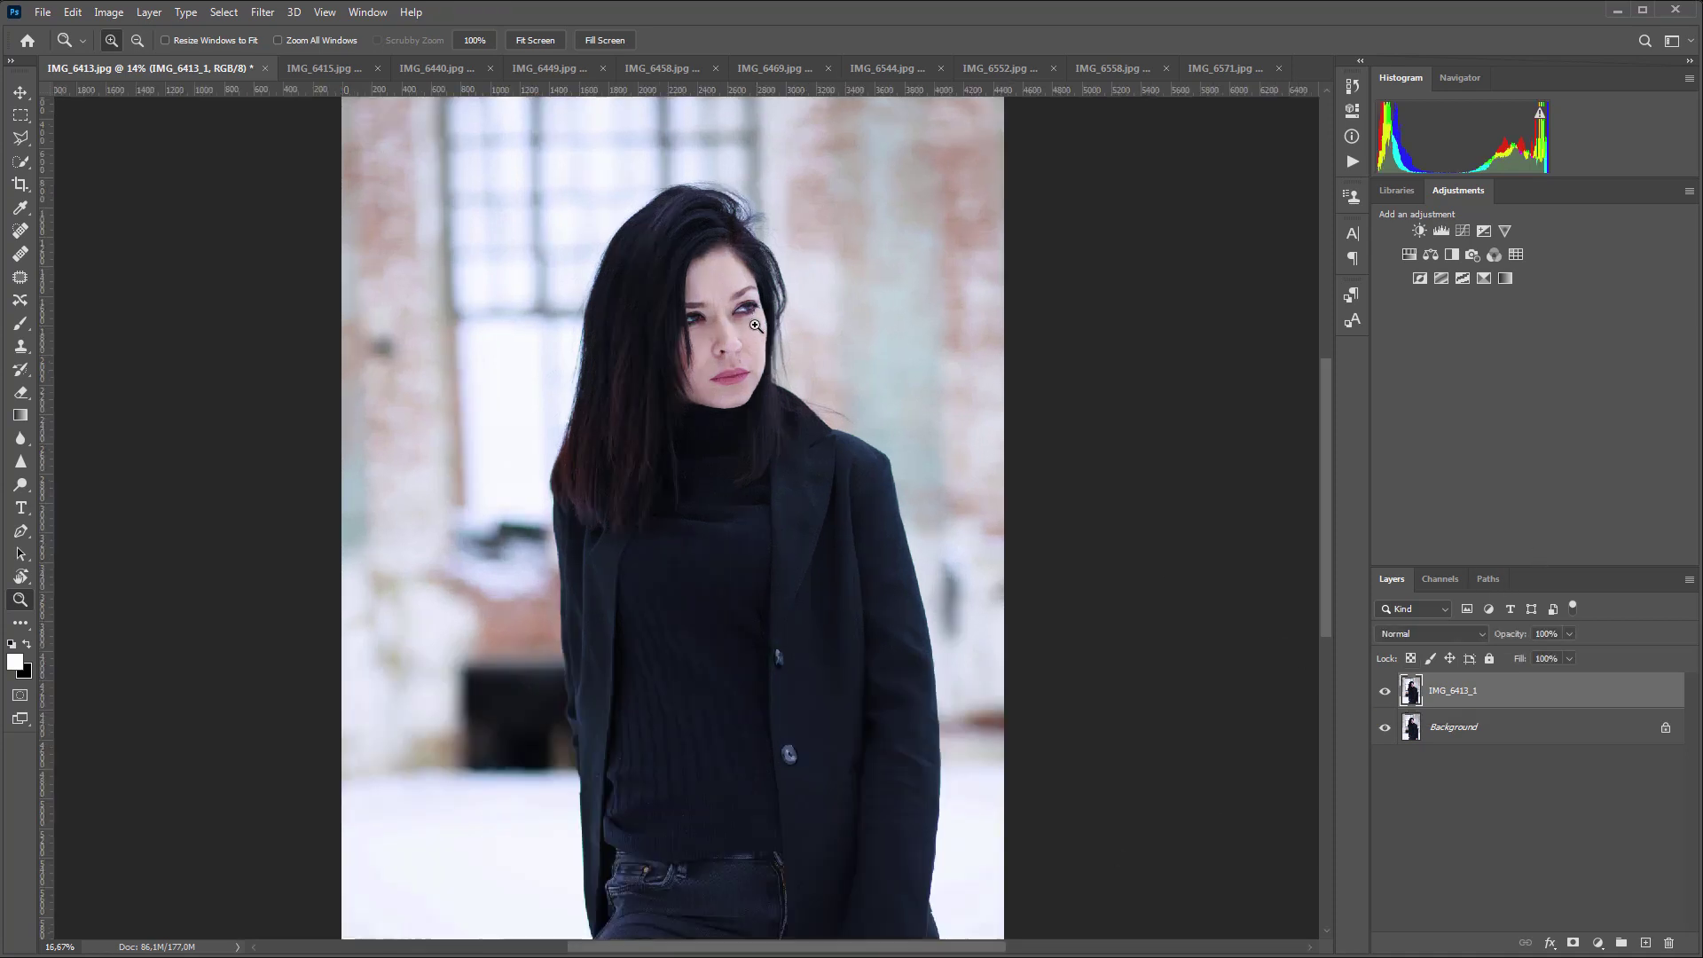
click(1385, 691)
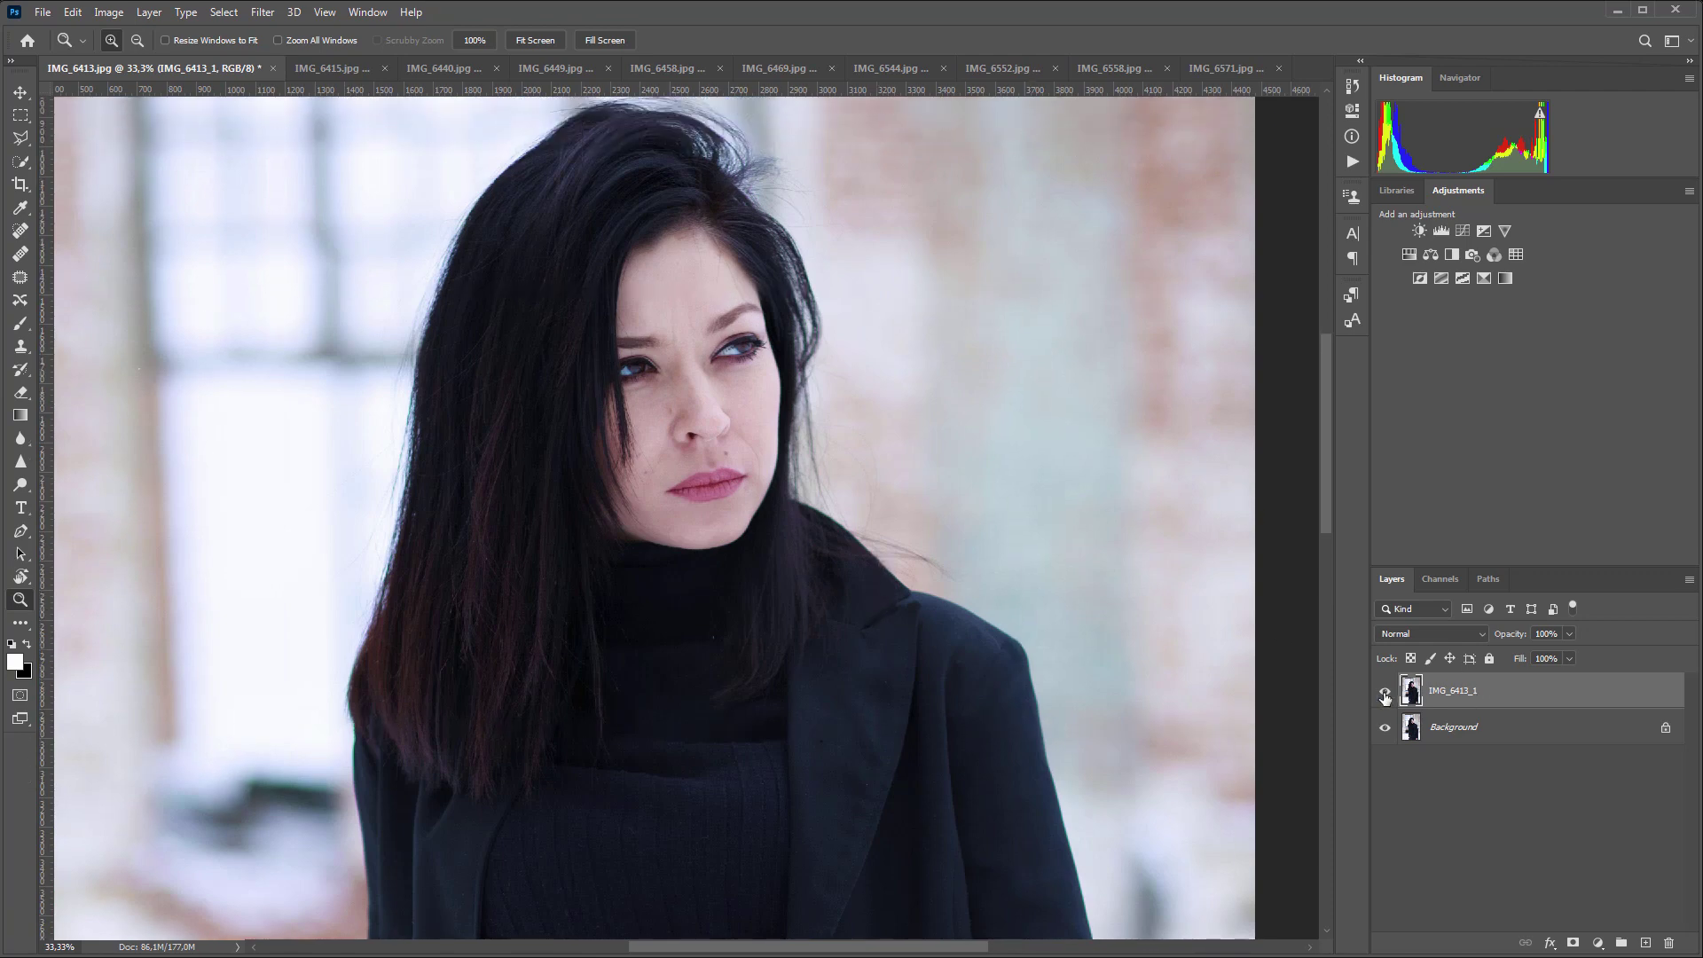
click(1384, 697)
- Compare the hand with and without the retouched layer, zoom out, and switch to IMG_6415
drag(1326, 514, 1340, 715)
click(1385, 696)
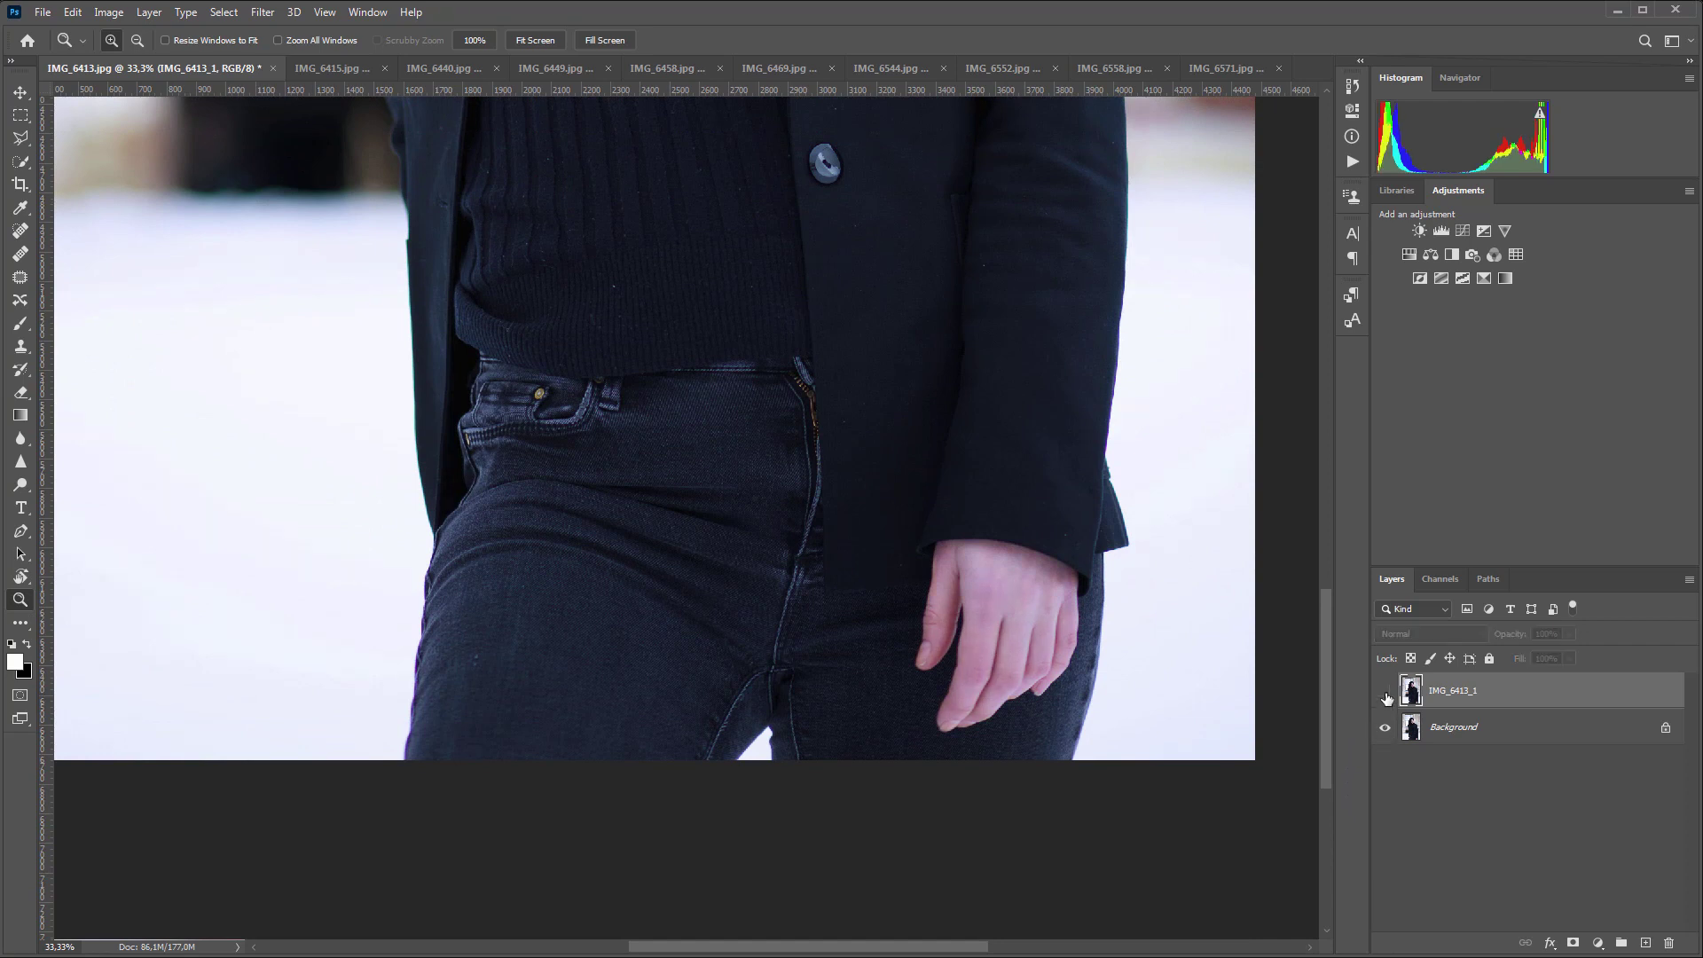
click(1386, 693)
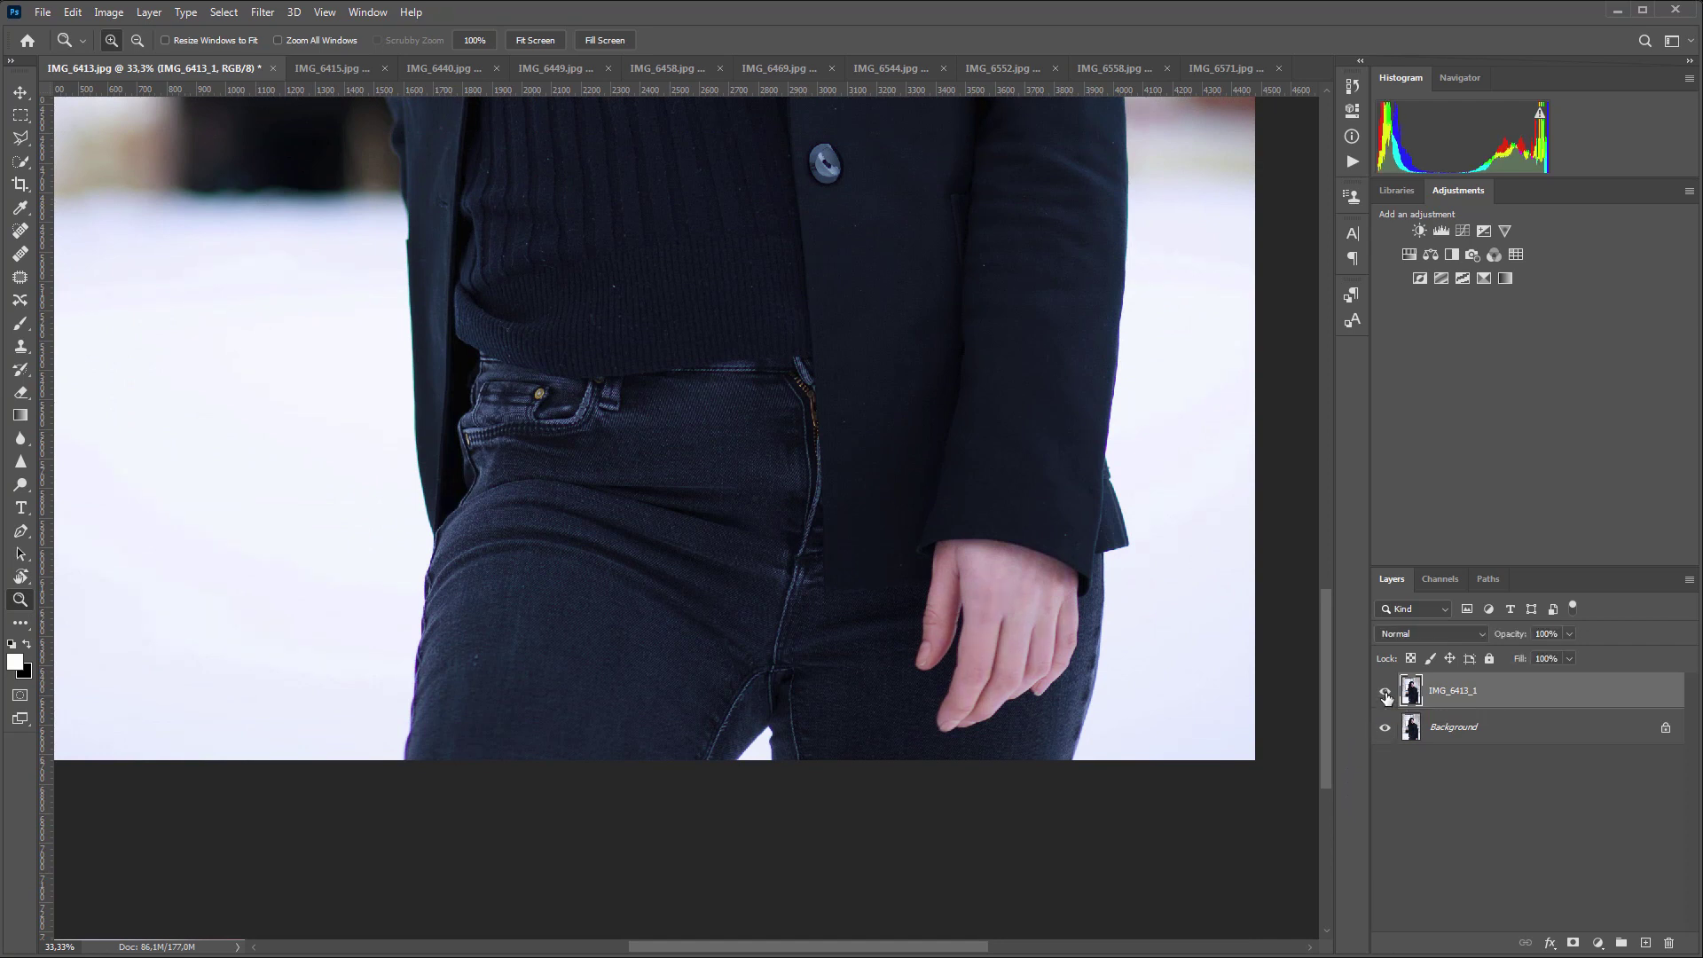
alt+click(992, 519)
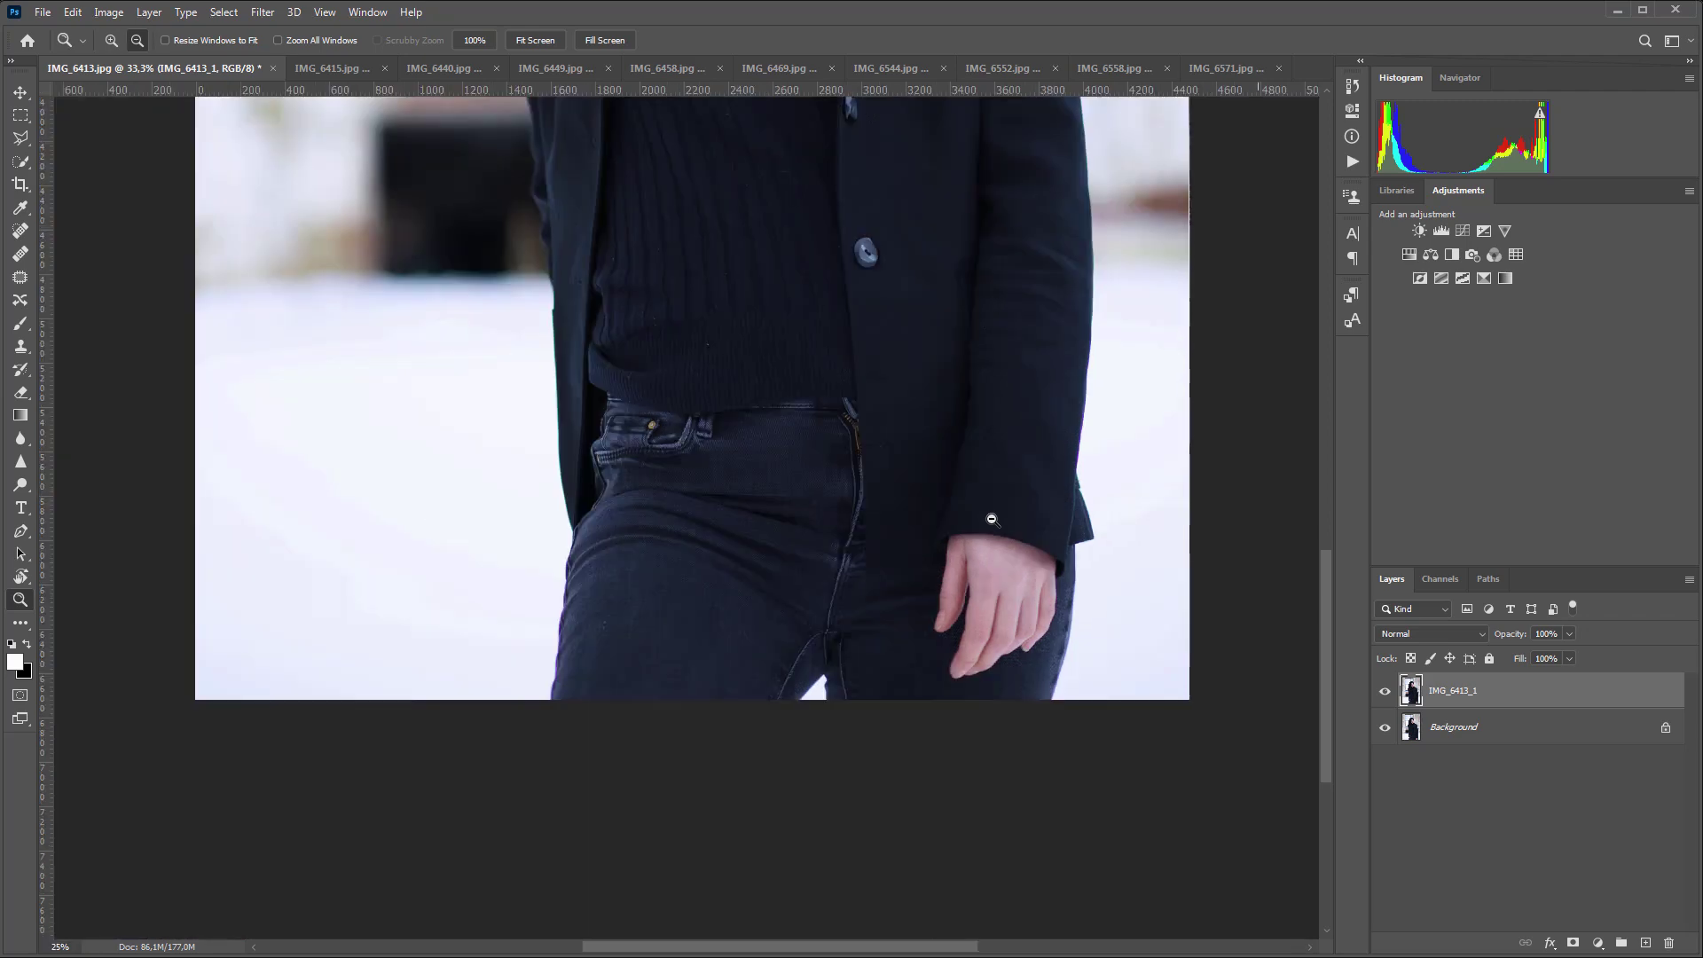
alt+click(991, 519)
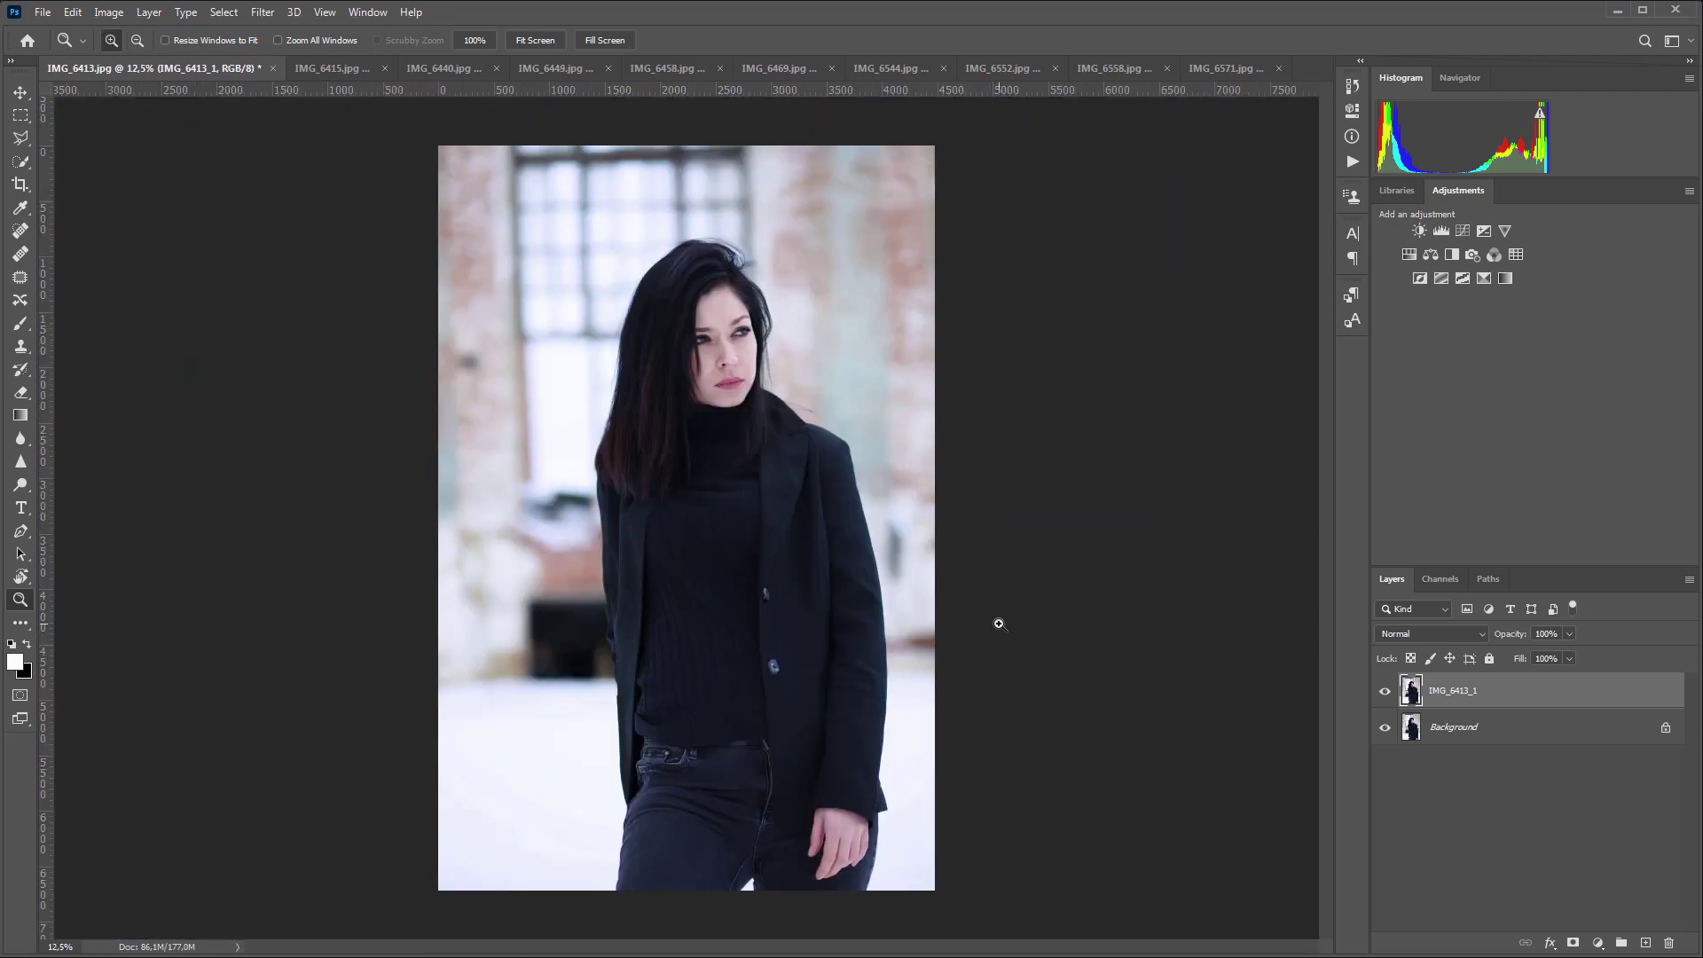
click(330, 68)
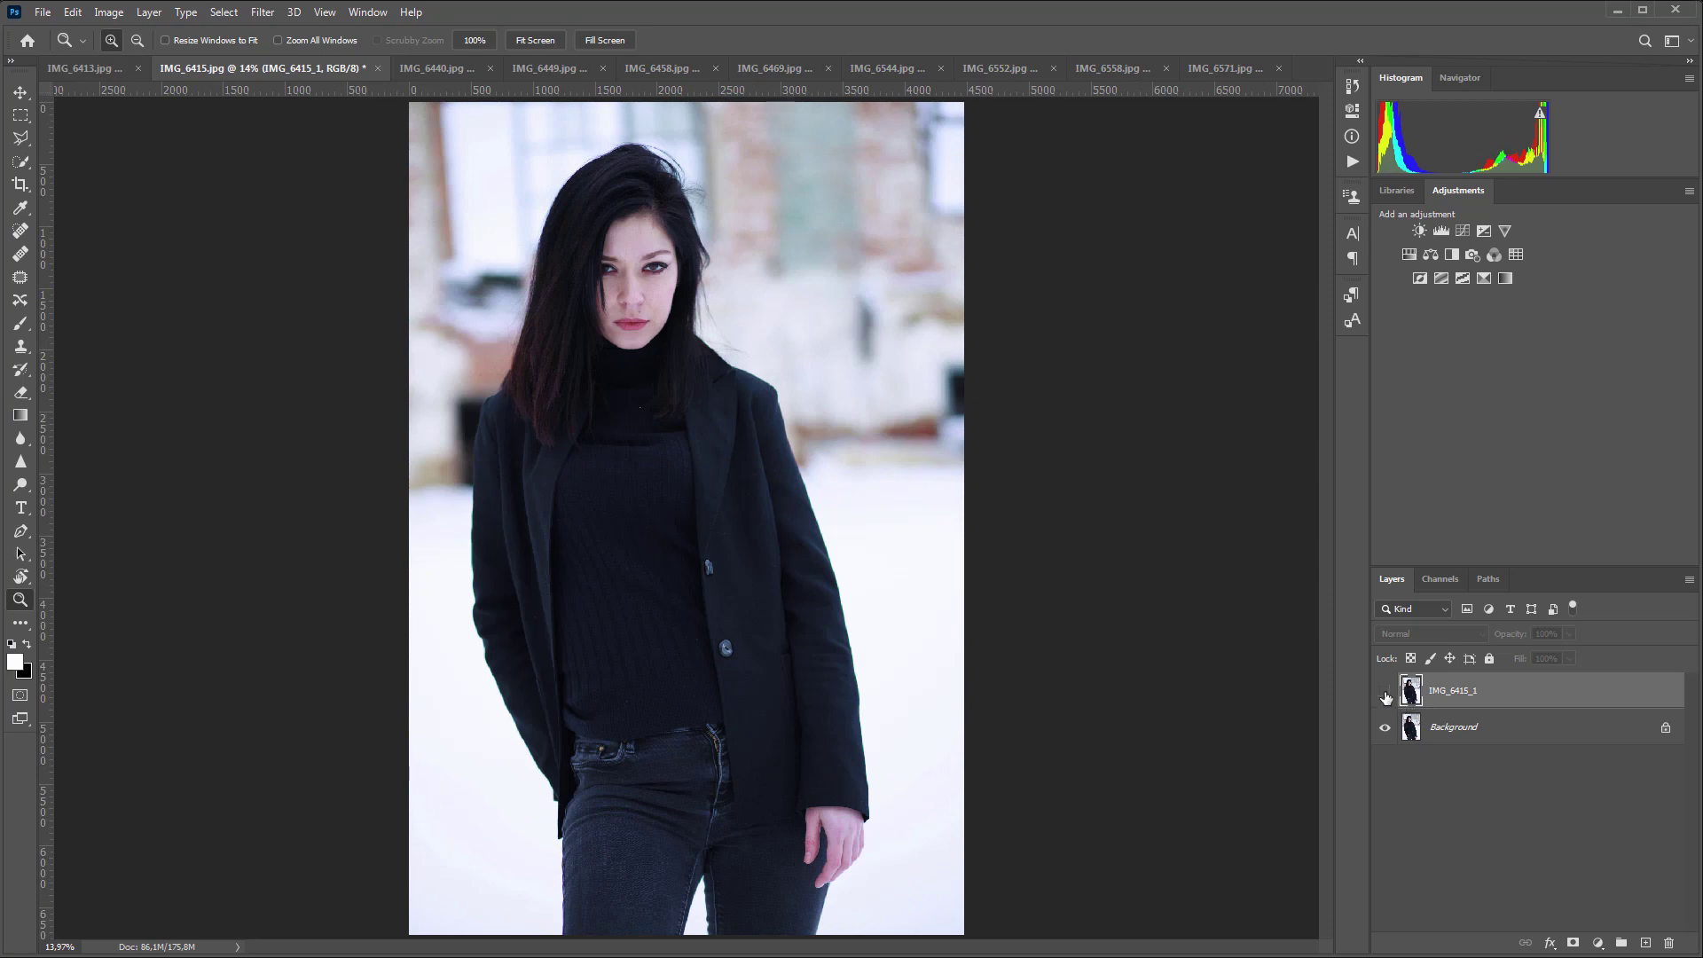
- Compare IMG_6415 with and without its IMG_6415_1 layer, leaving it visible
click(1384, 693)
click(1385, 692)
click(1385, 693)
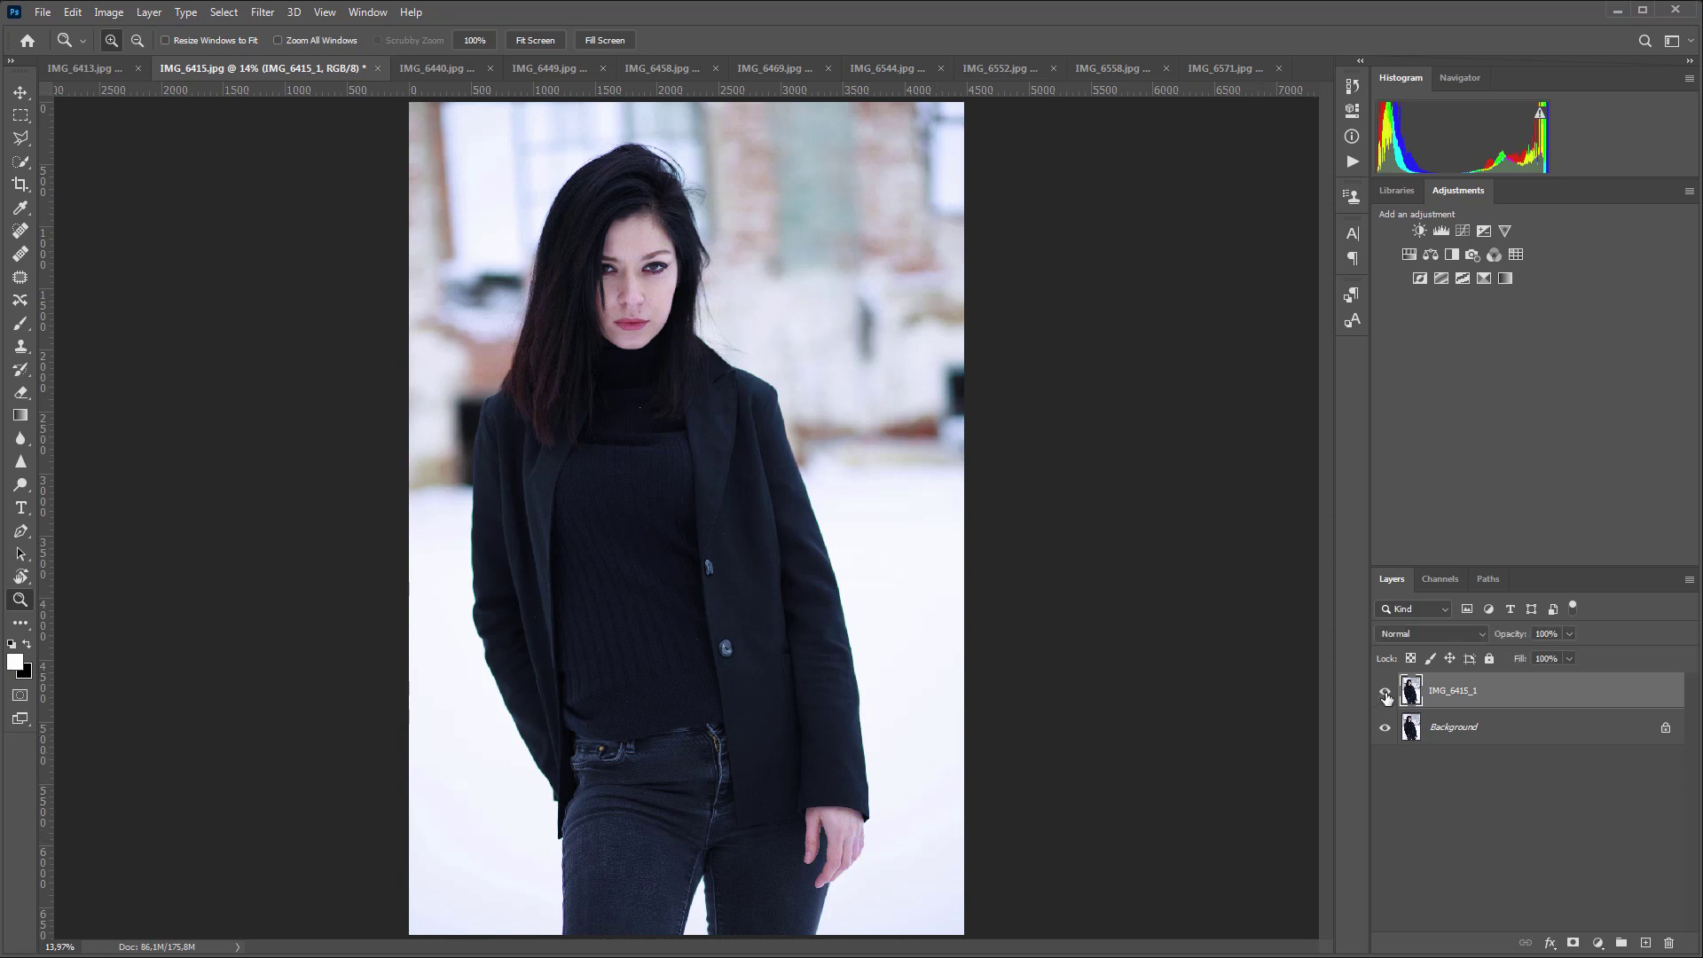
- On IMG_6440, zoom into the face and show the retouched IMG_6440_1 layer
click(425, 68)
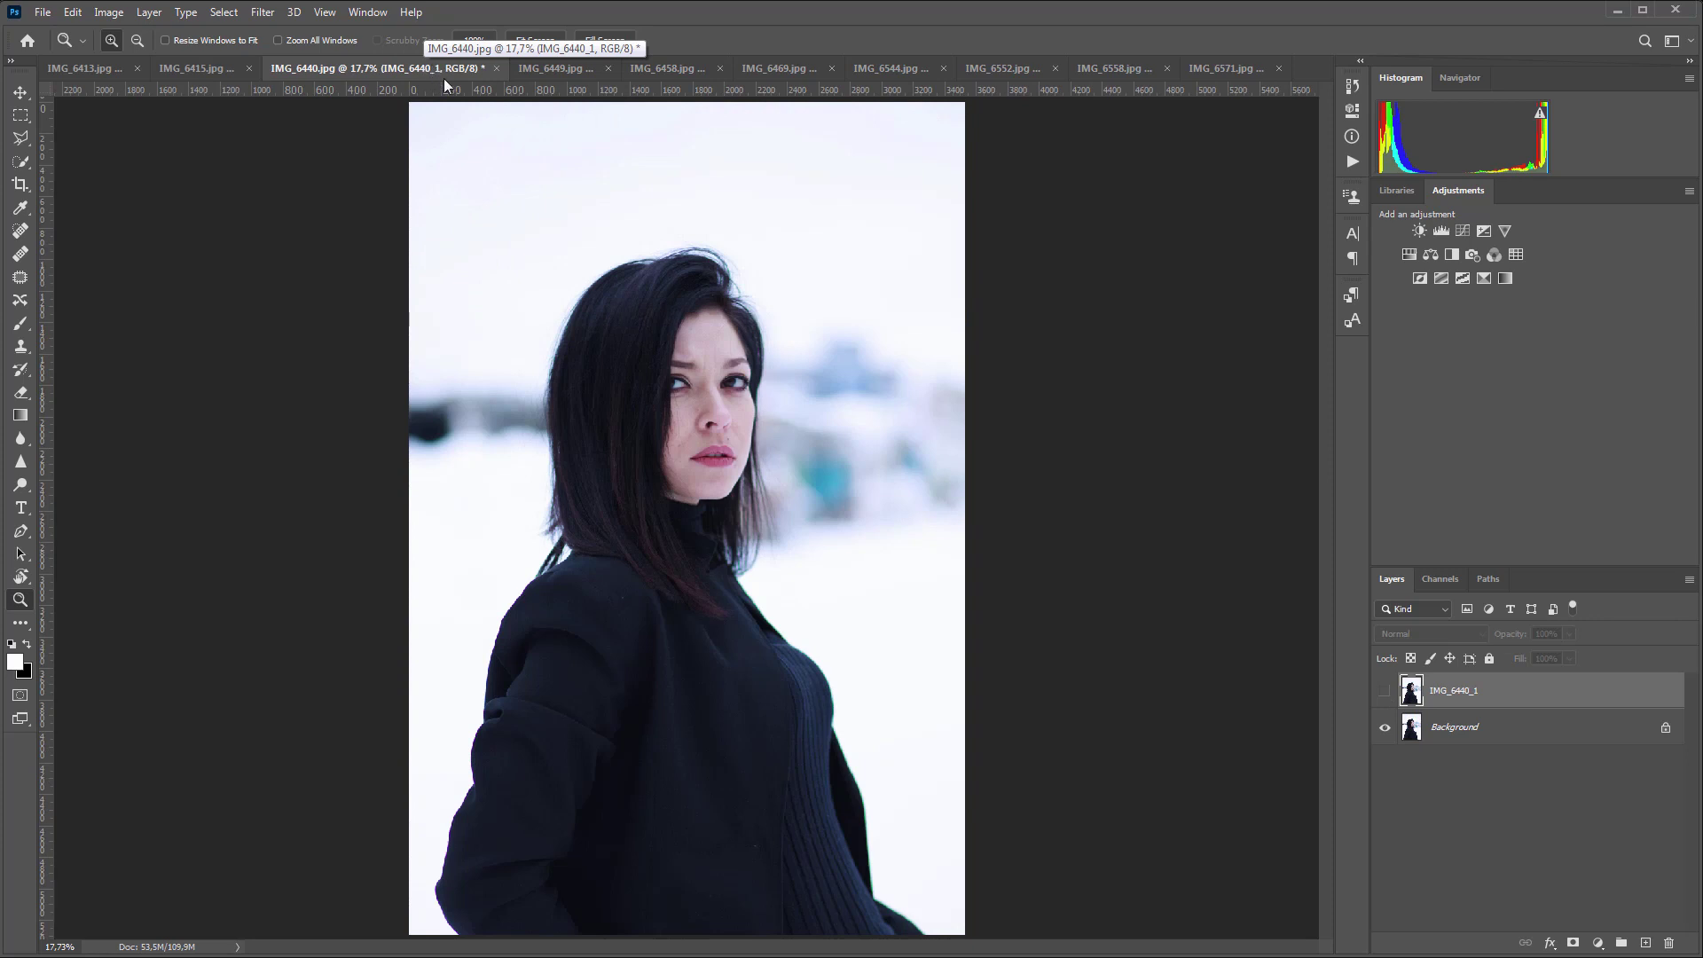
click(762, 384)
click(706, 409)
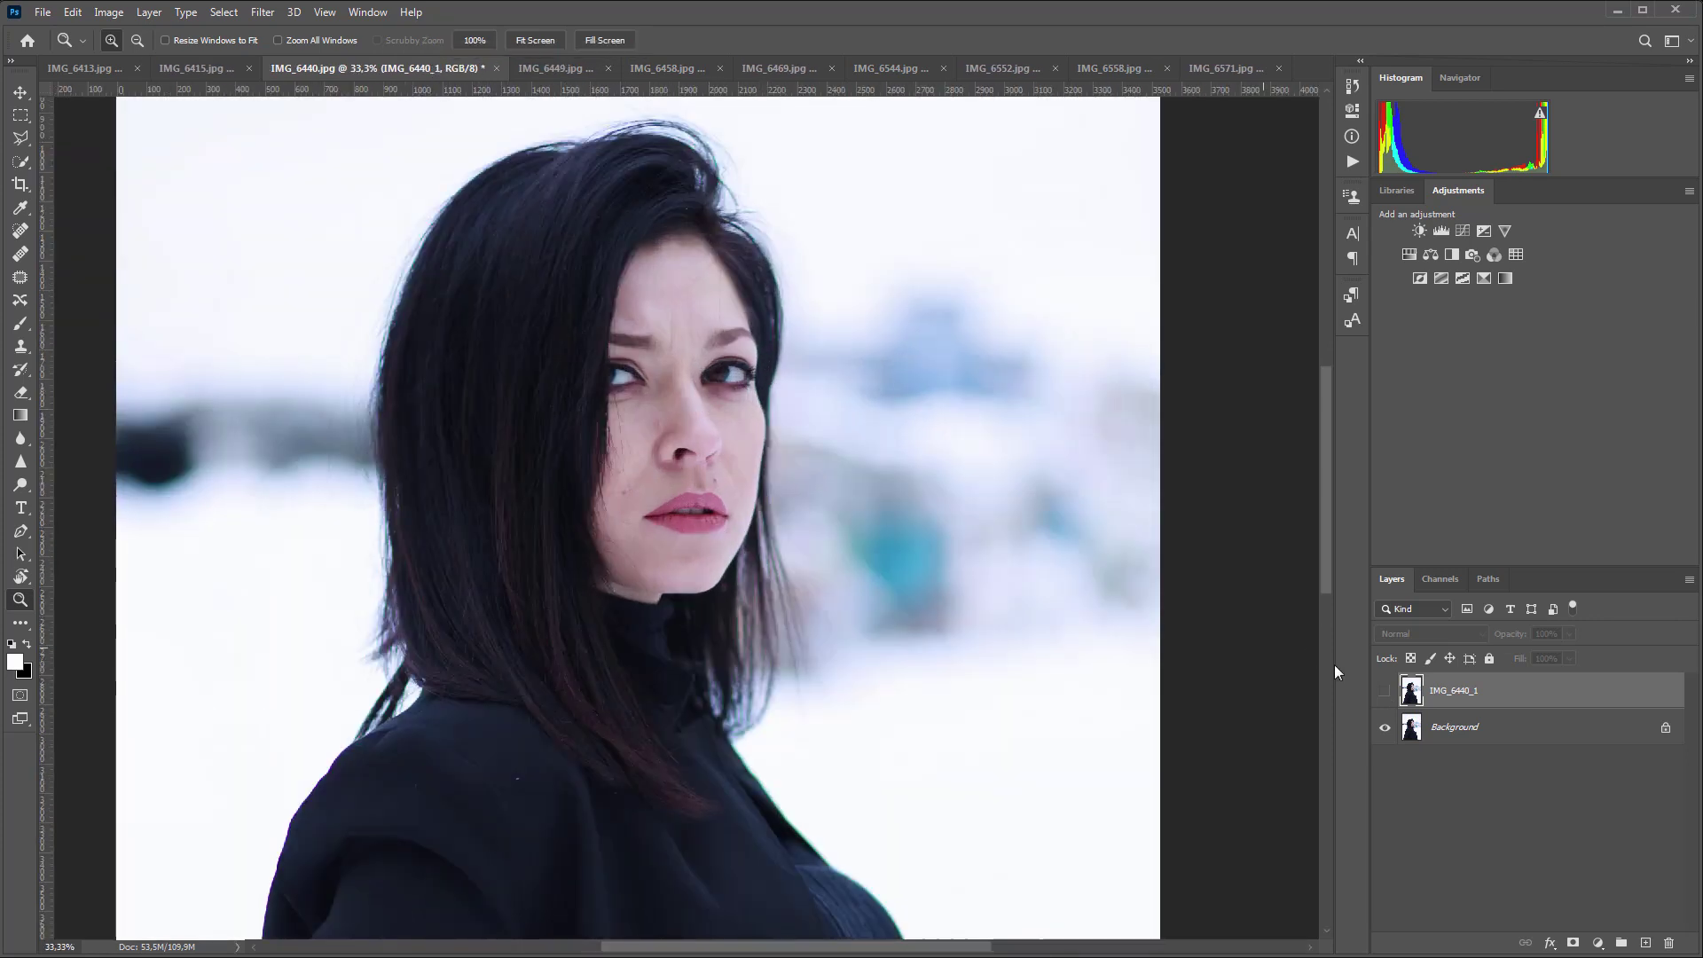
click(1384, 693)
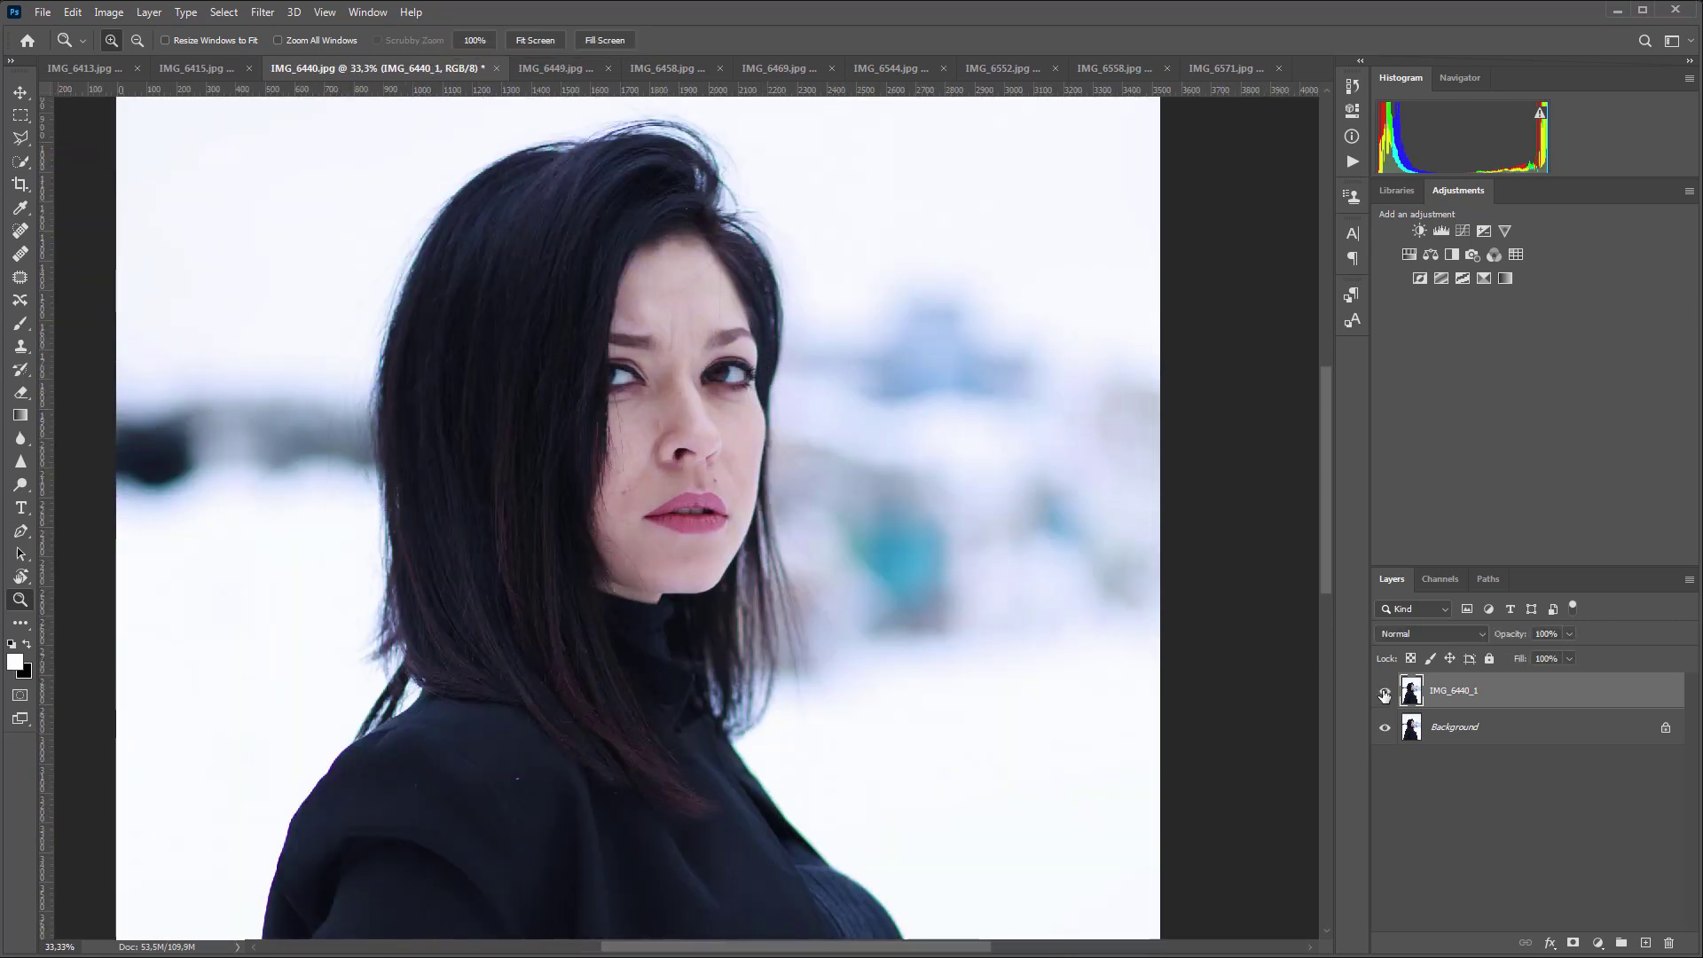
- On IMG_6449, zoom into face and hands and compare the IMG_6449_1 layer on and off
click(550, 61)
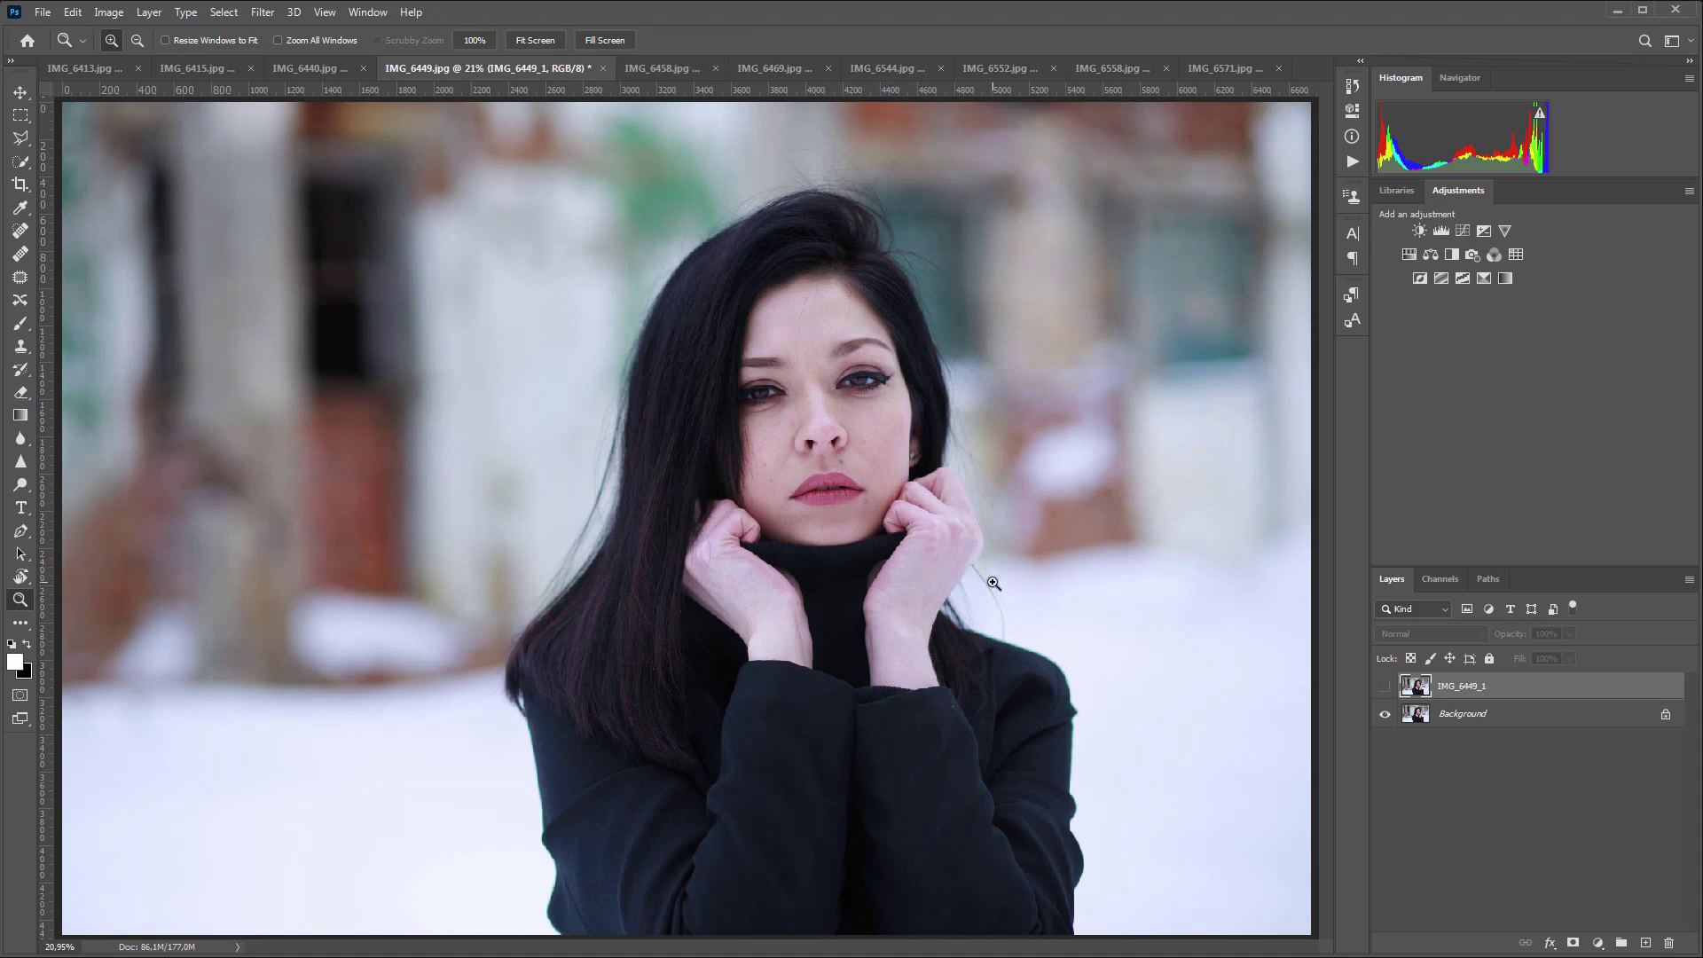
click(1384, 689)
click(927, 463)
click(925, 459)
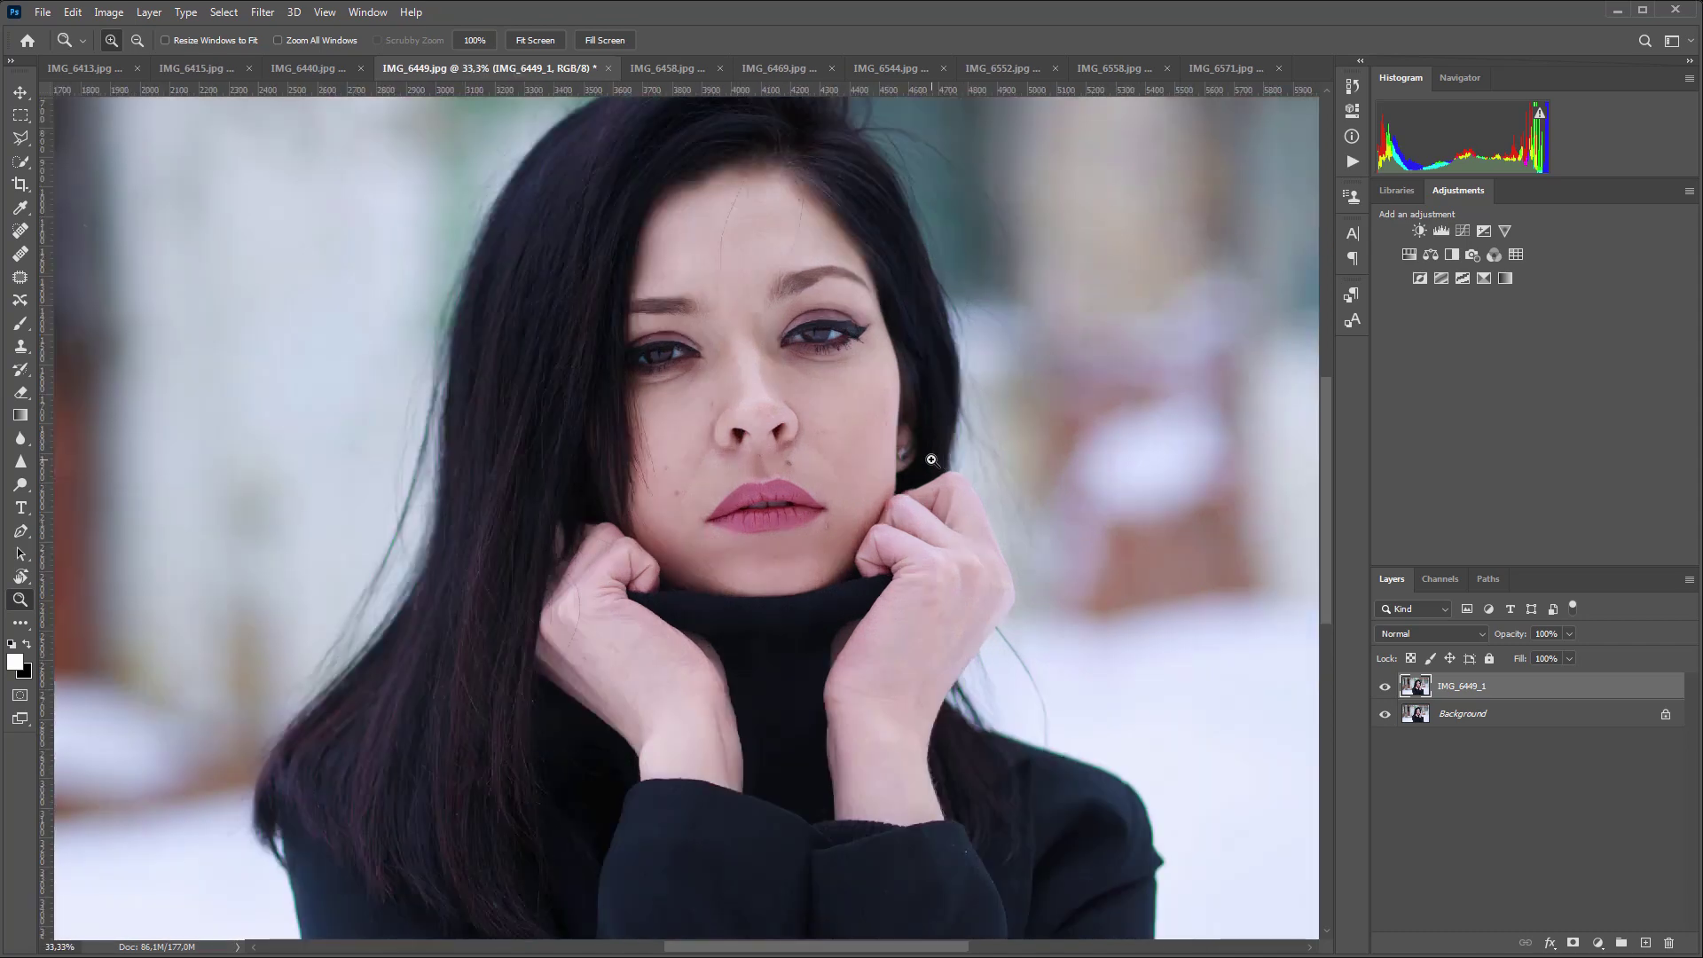
click(925, 458)
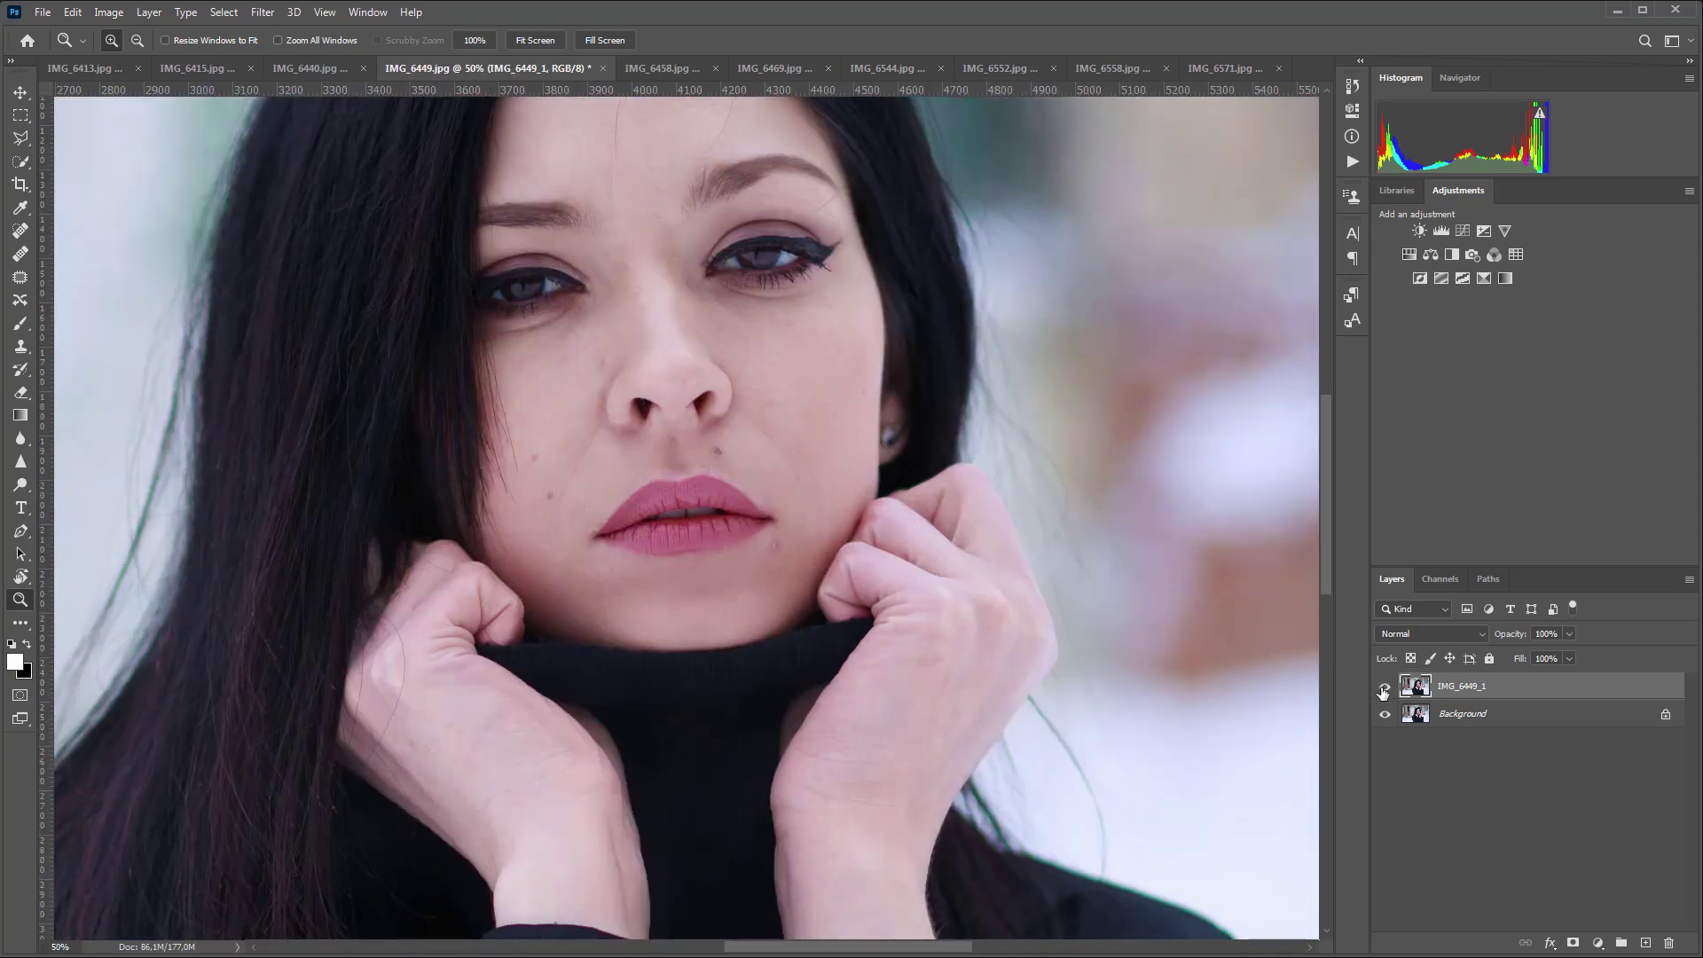
click(1384, 689)
click(1384, 688)
- On IMG_6458, zoom into the hands, compare the IMG_6458_1 layer on and off, then zoom out
click(652, 68)
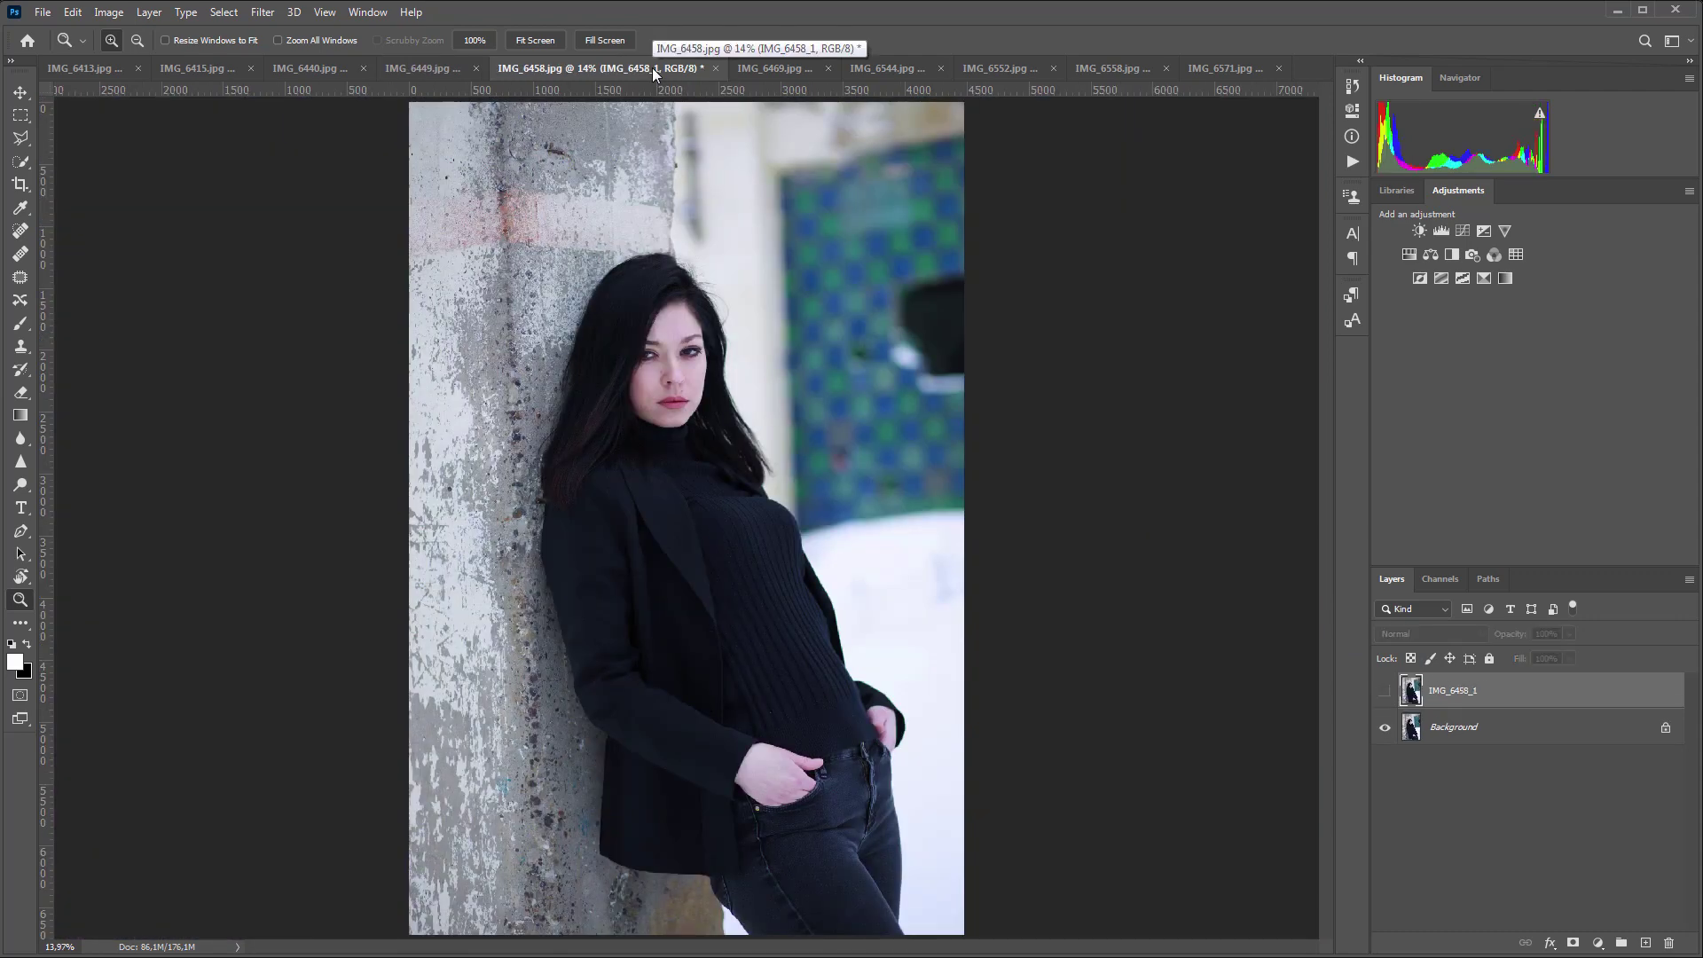
click(1384, 691)
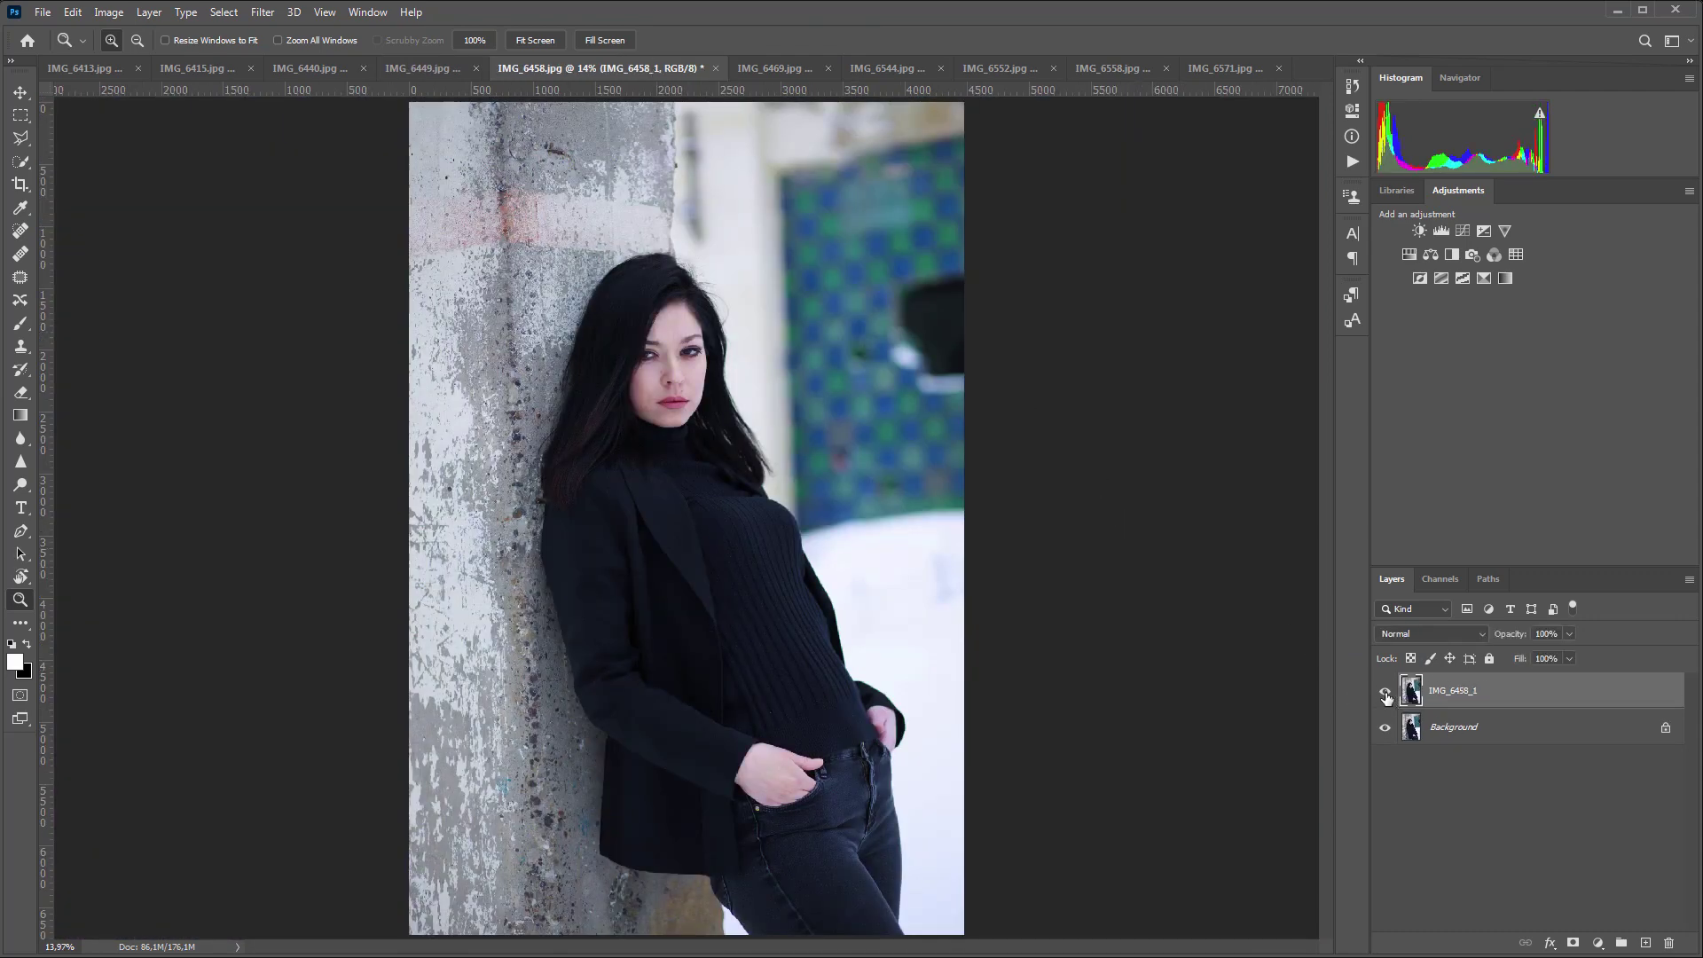
click(706, 705)
click(705, 706)
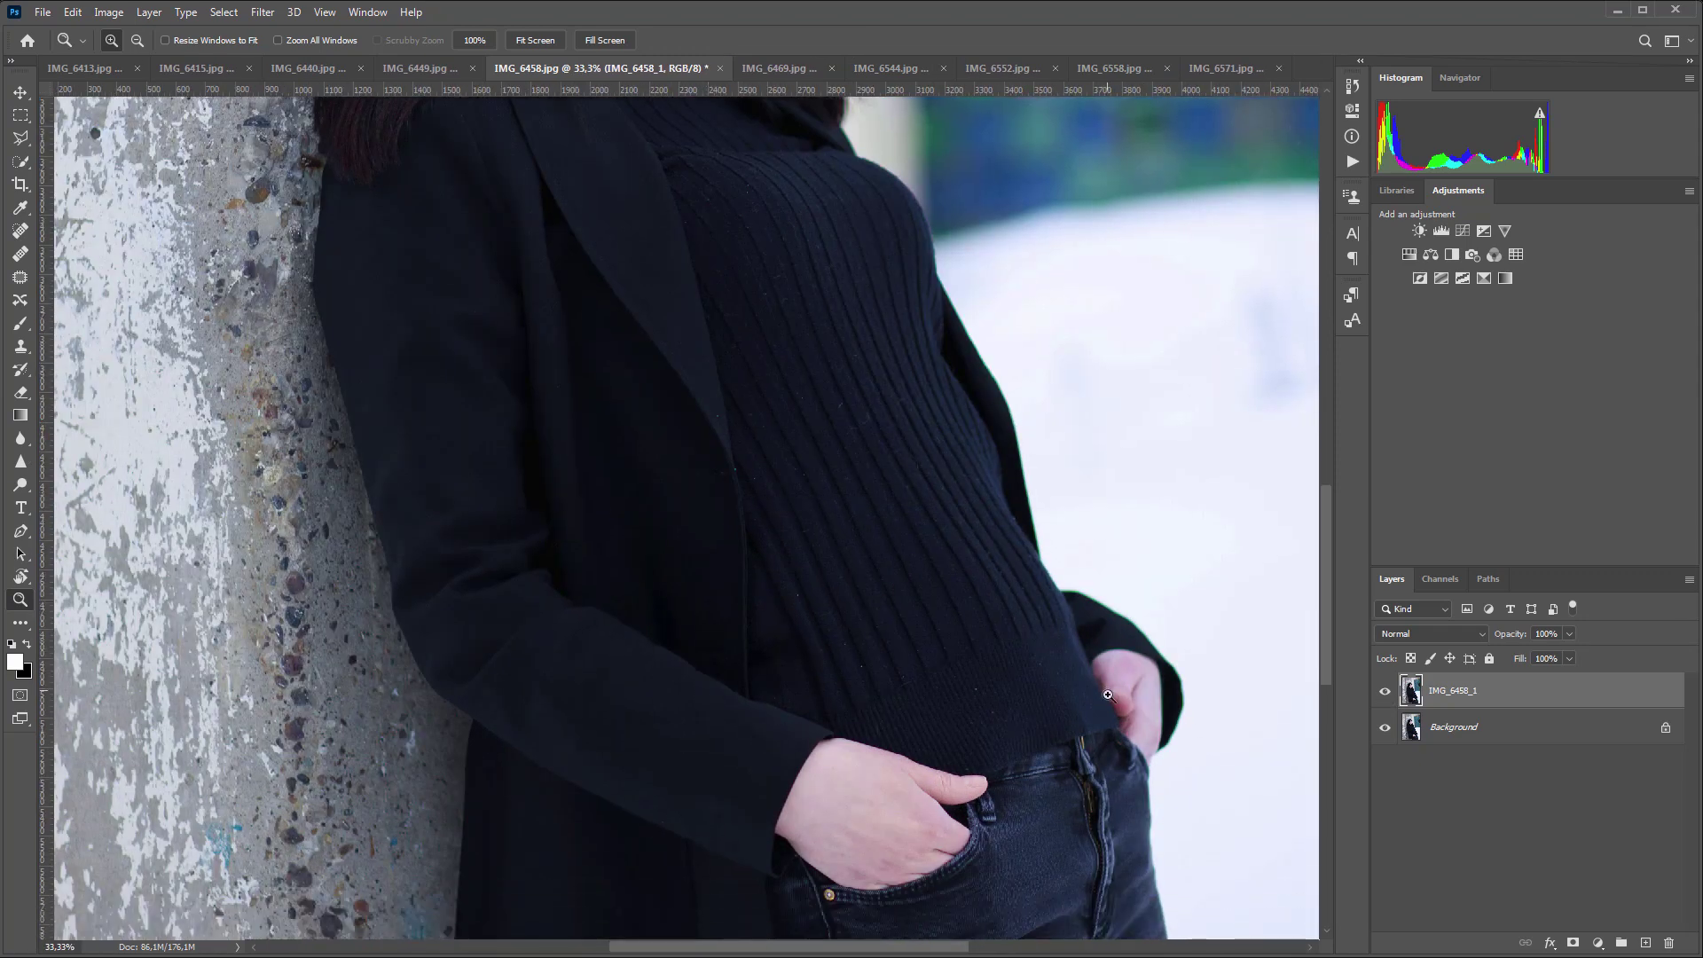
click(1384, 690)
click(1384, 691)
alt+click(903, 557)
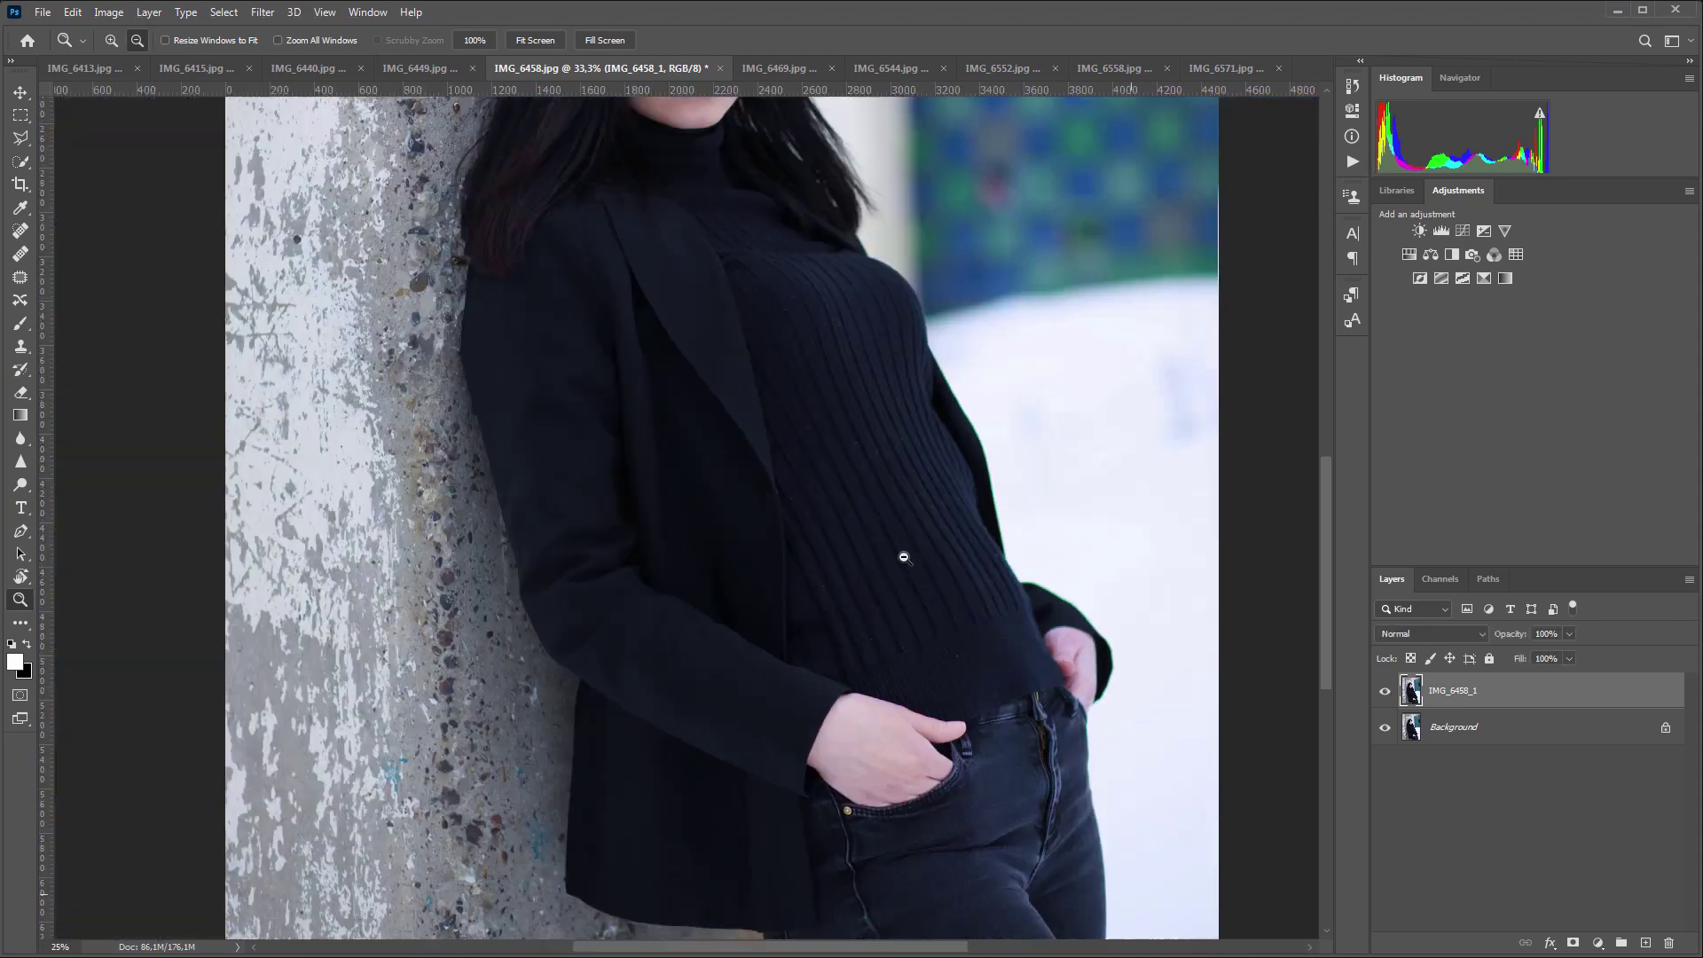
alt+click(904, 557)
scroll(907, 622, up, 3)
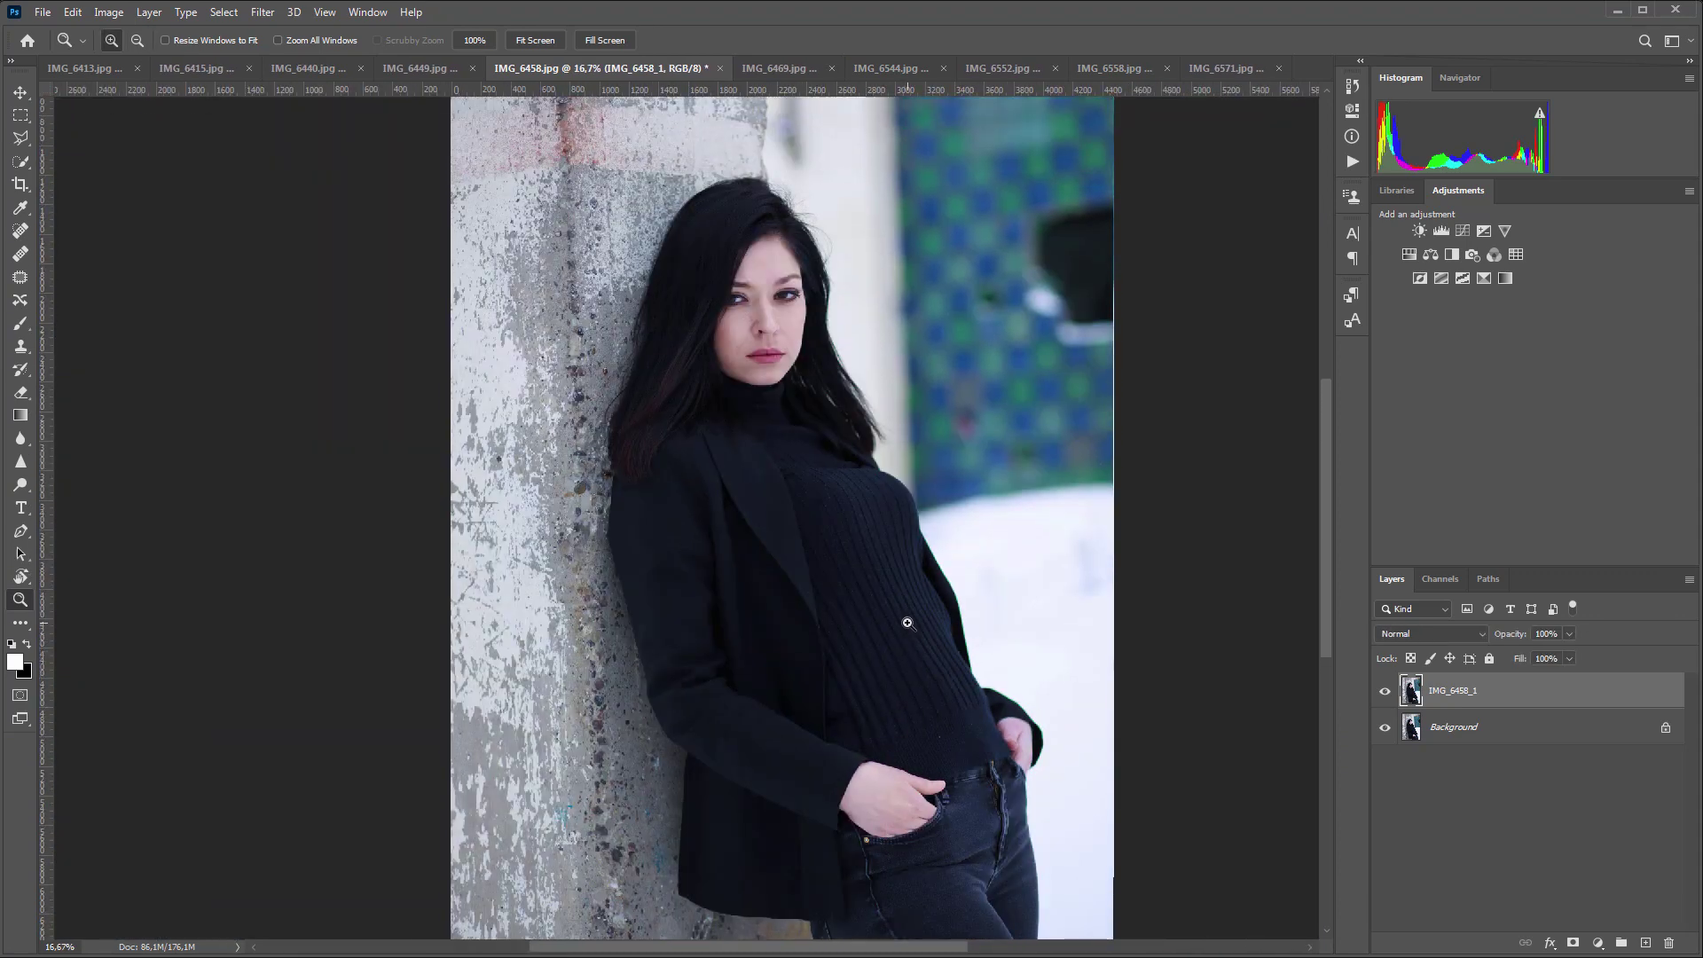
- On IMG_6469, zoom in and toggle the IMG_6469_1 layer repeatedly, ending retouched and zoomed out
click(781, 68)
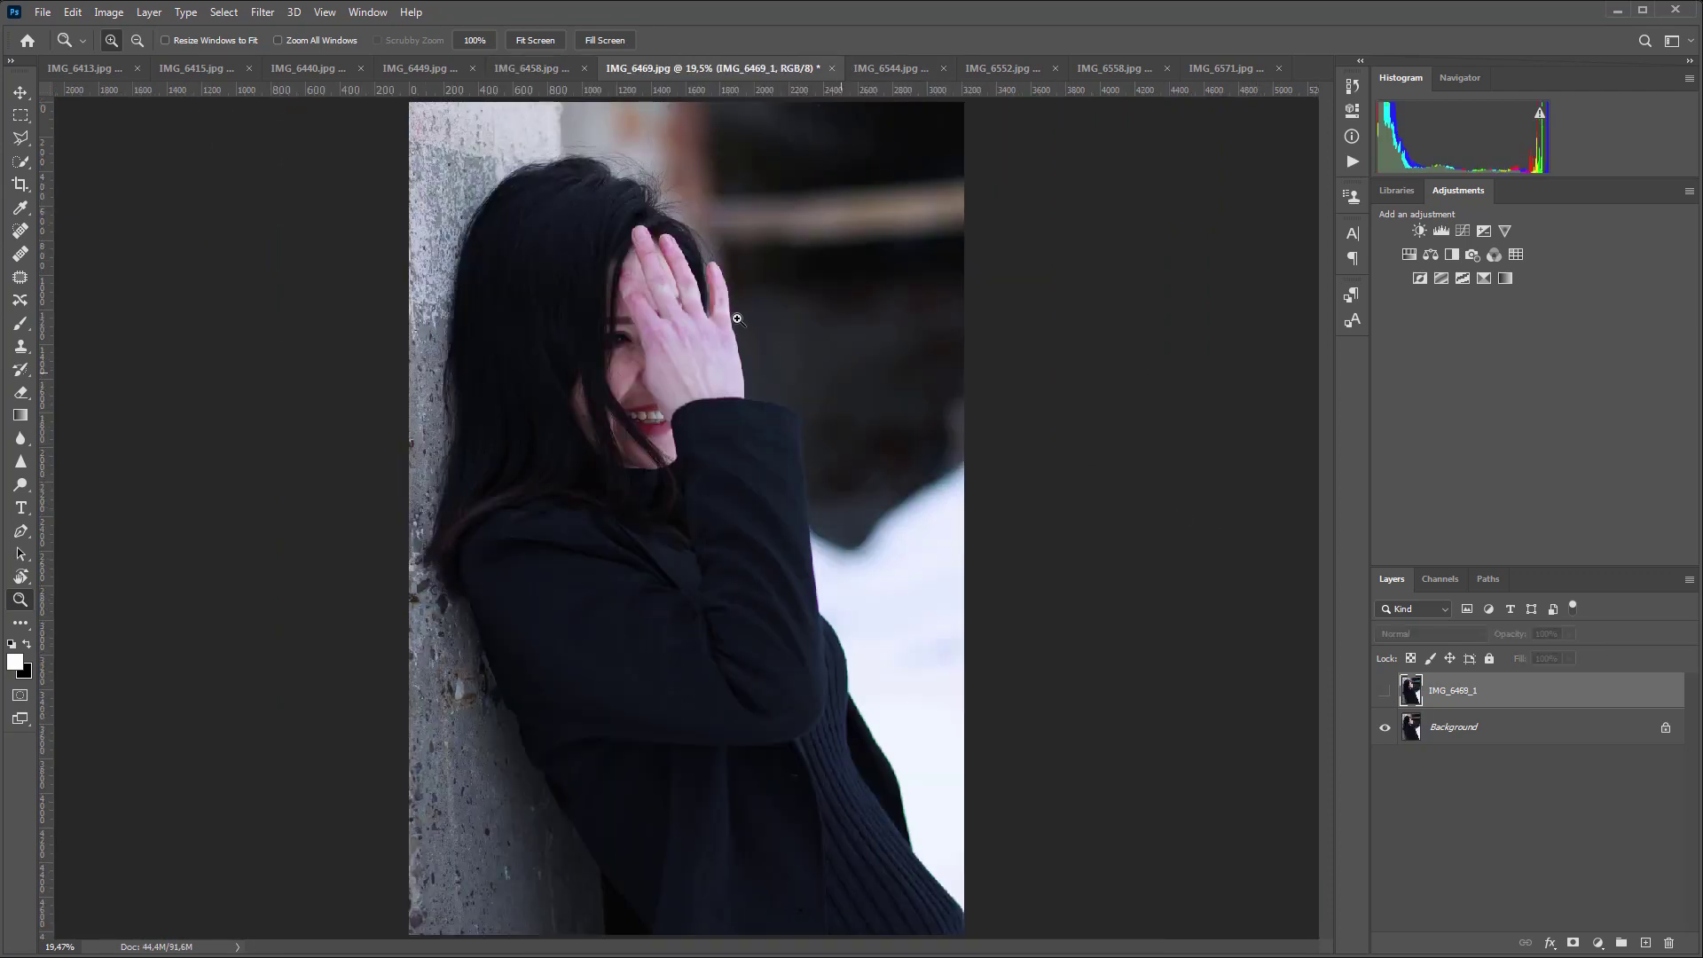
click(539, 282)
click(539, 281)
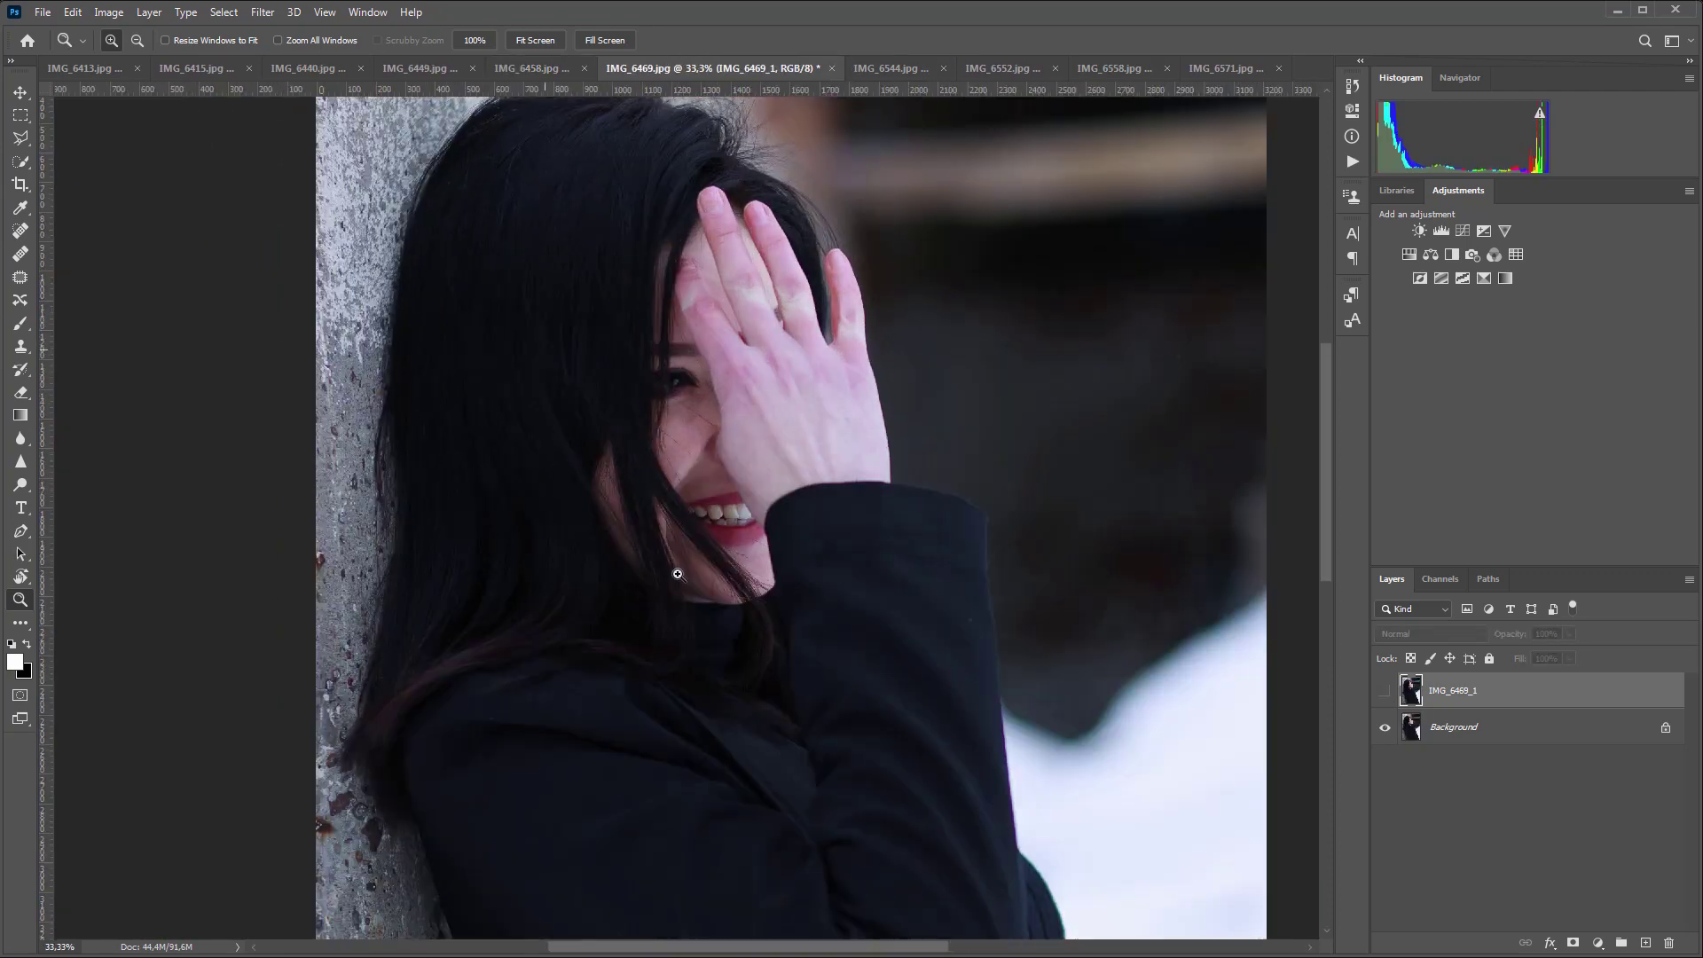
scroll(775, 715, up, 1)
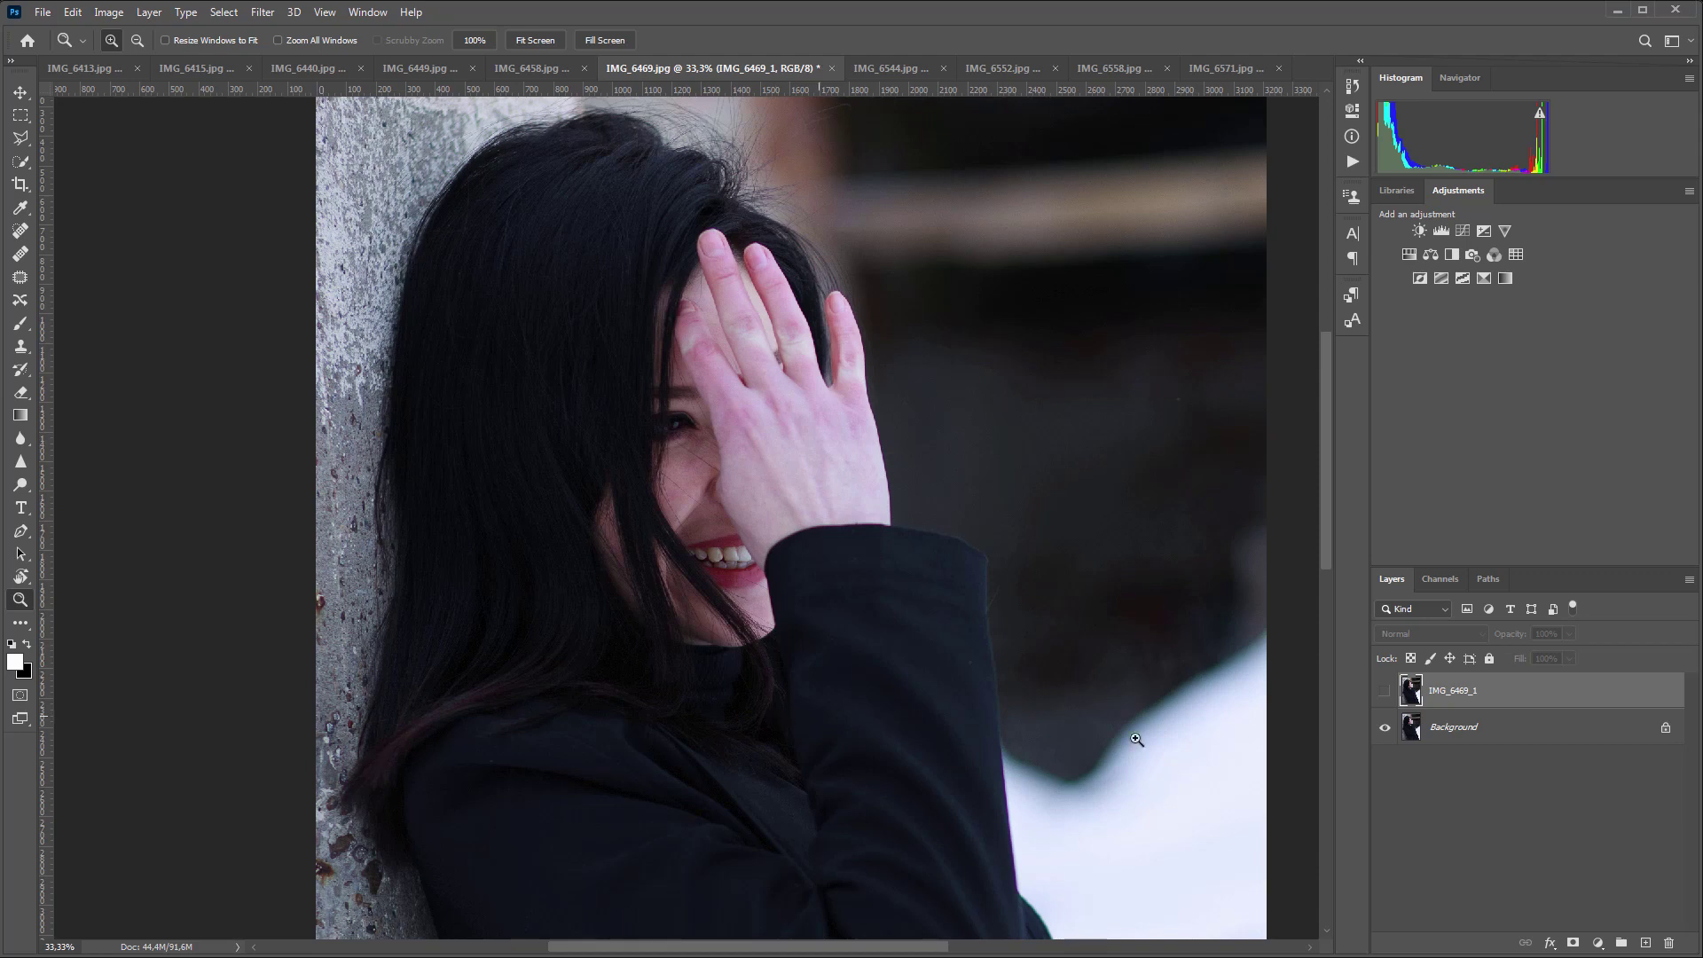
click(1385, 692)
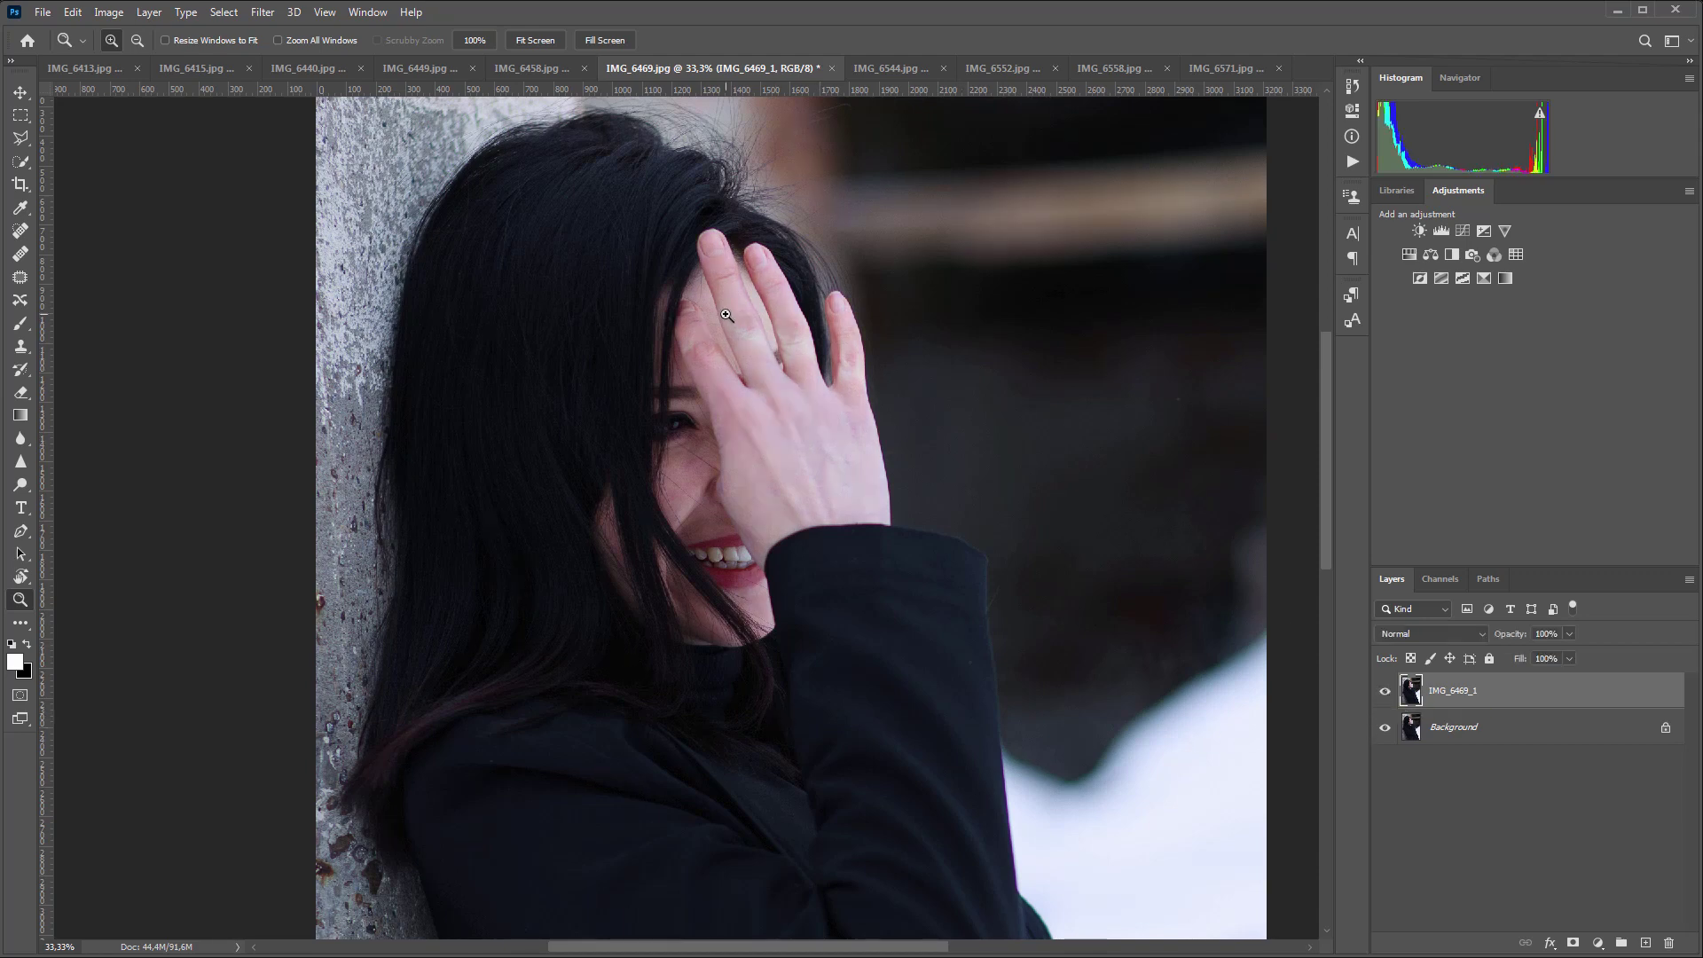
key(ctrl+plus)
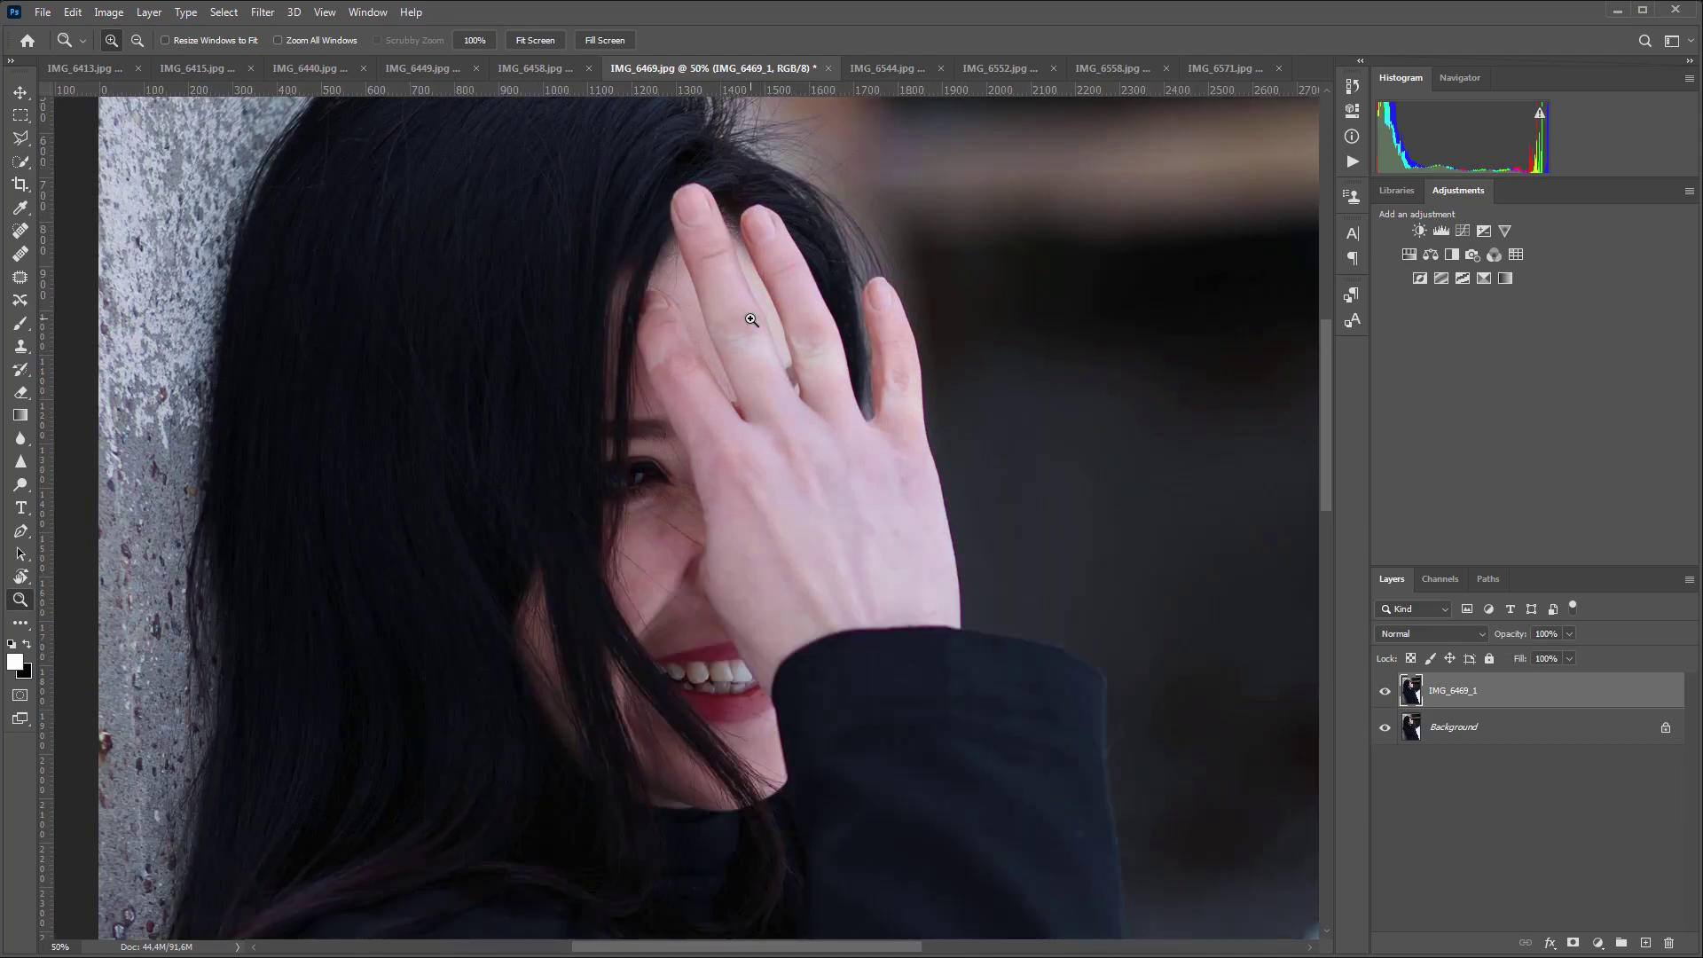
click(1385, 692)
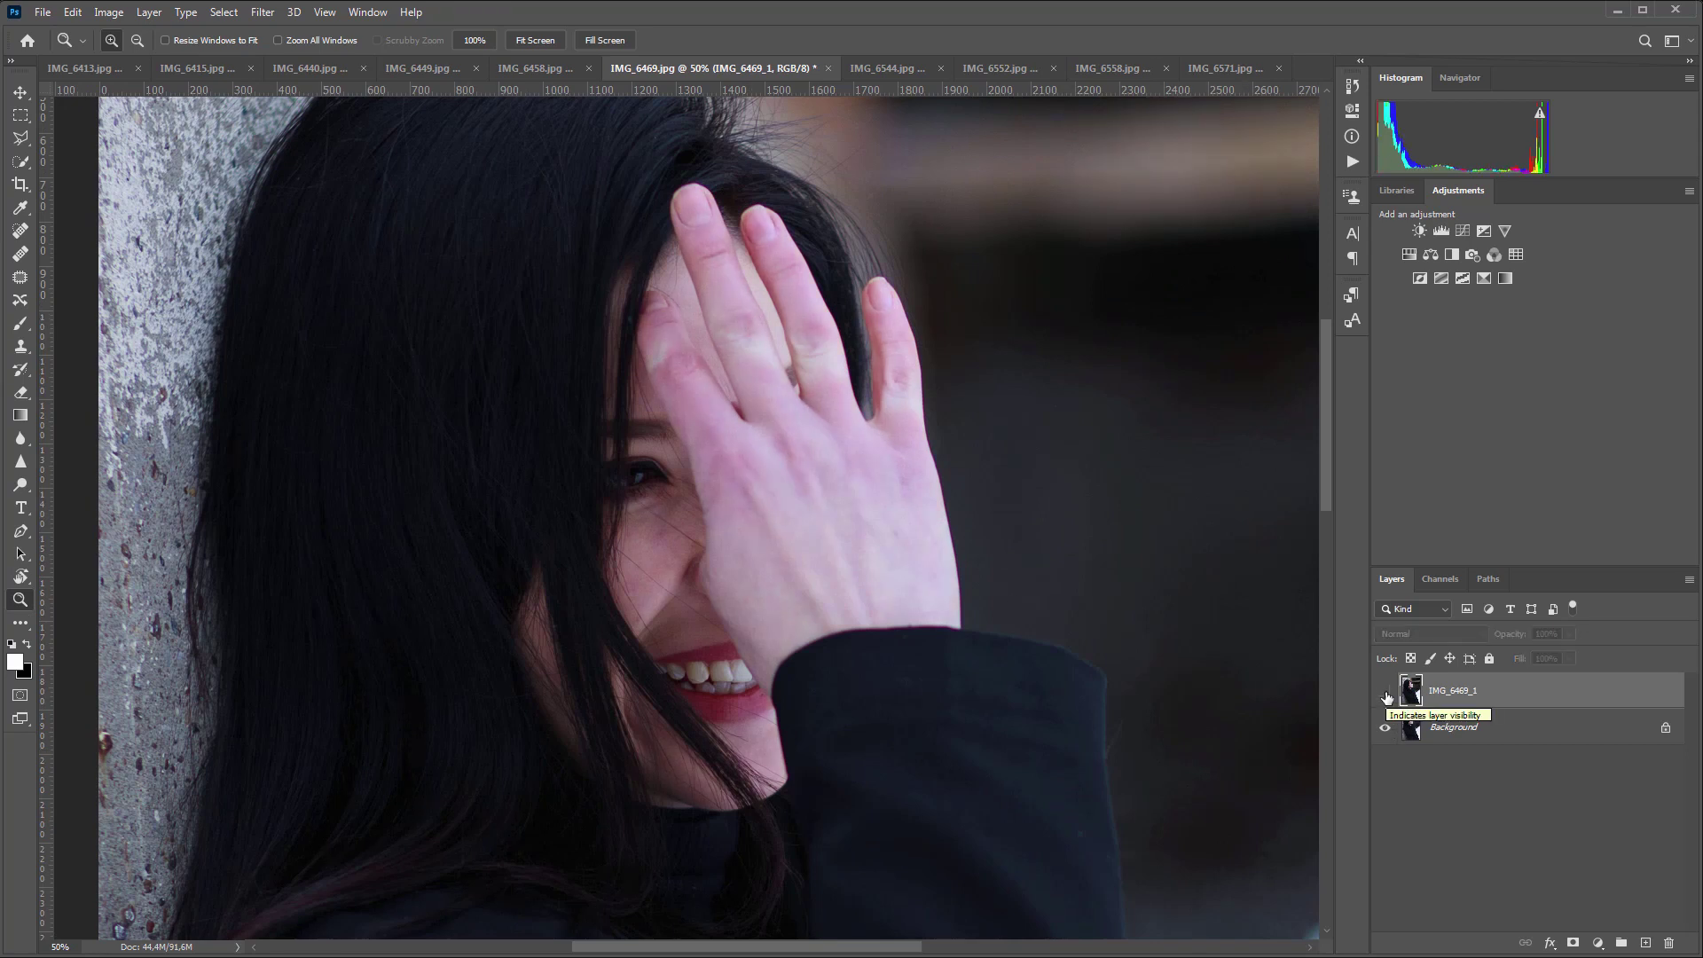
click(1386, 695)
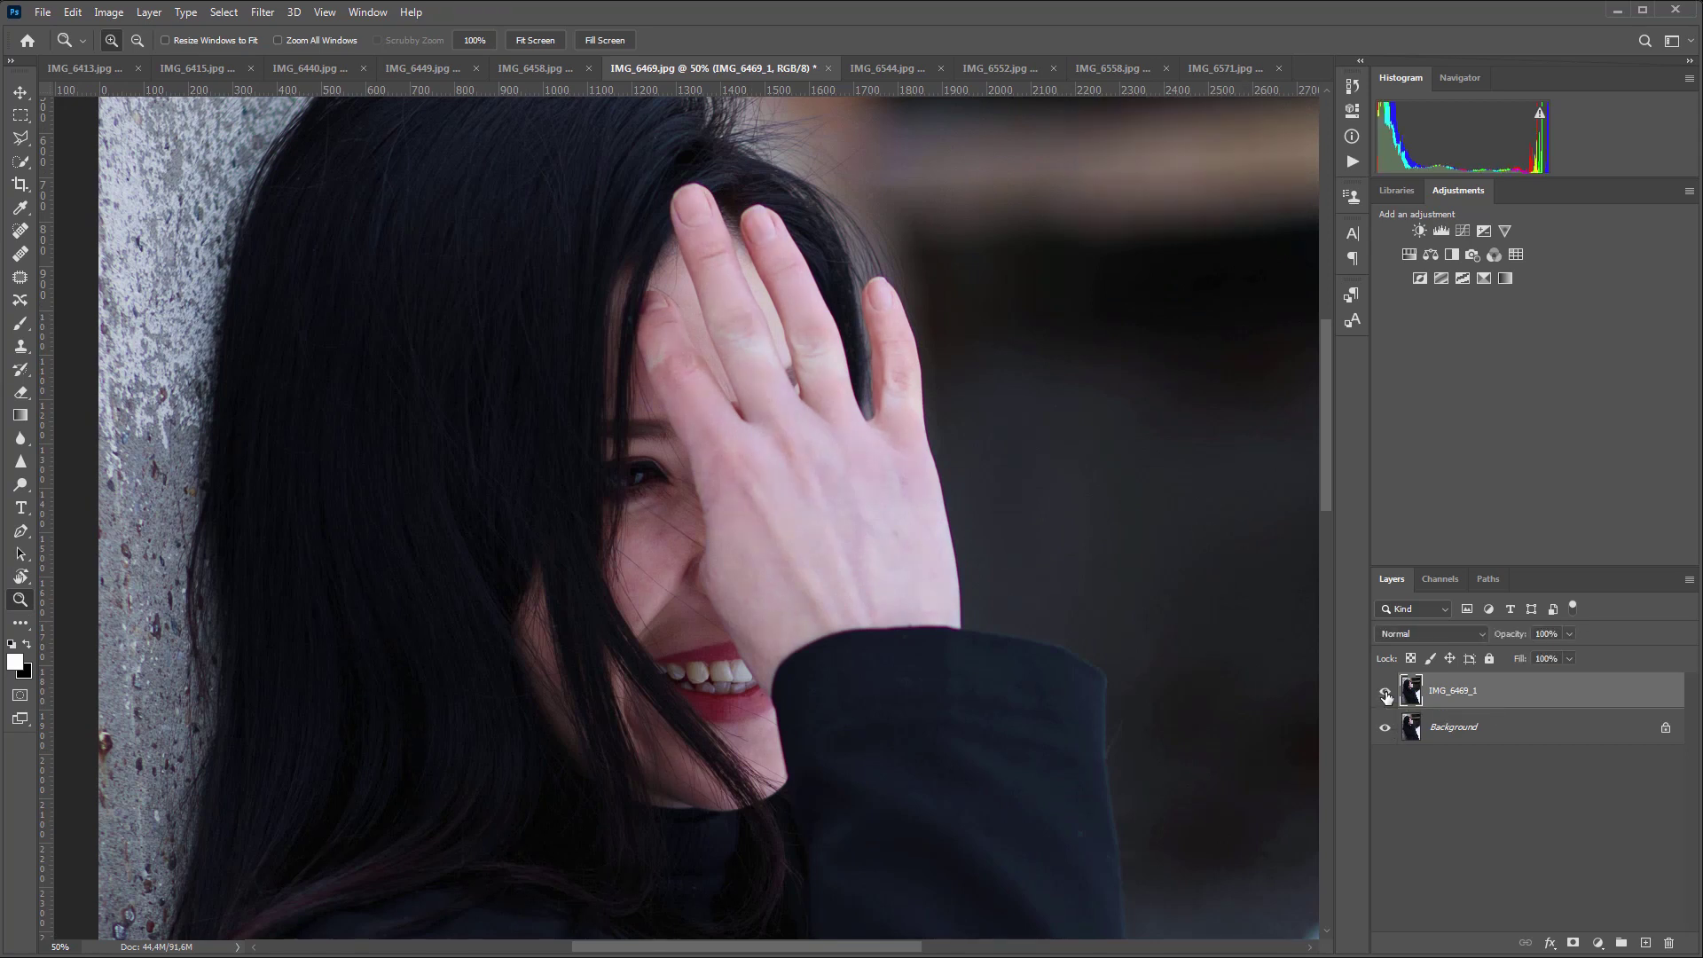
click(1386, 693)
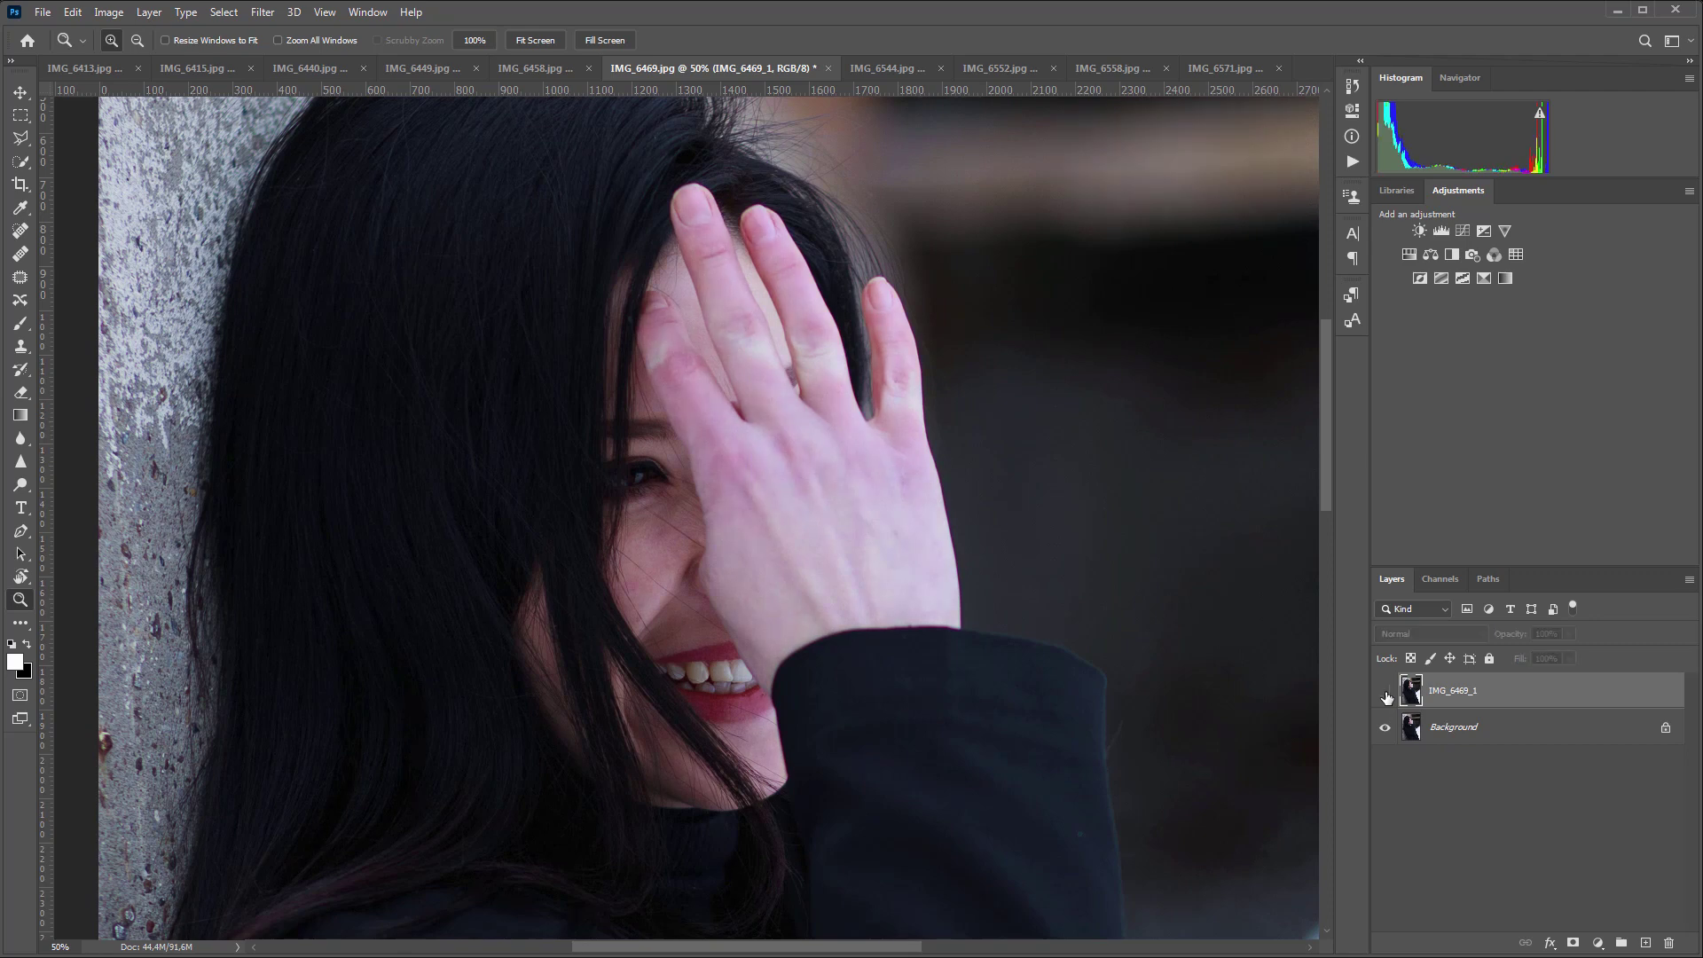
click(1385, 693)
key(ctrl+minus)
key(ctrl+minus)
key(ctrl+minus)
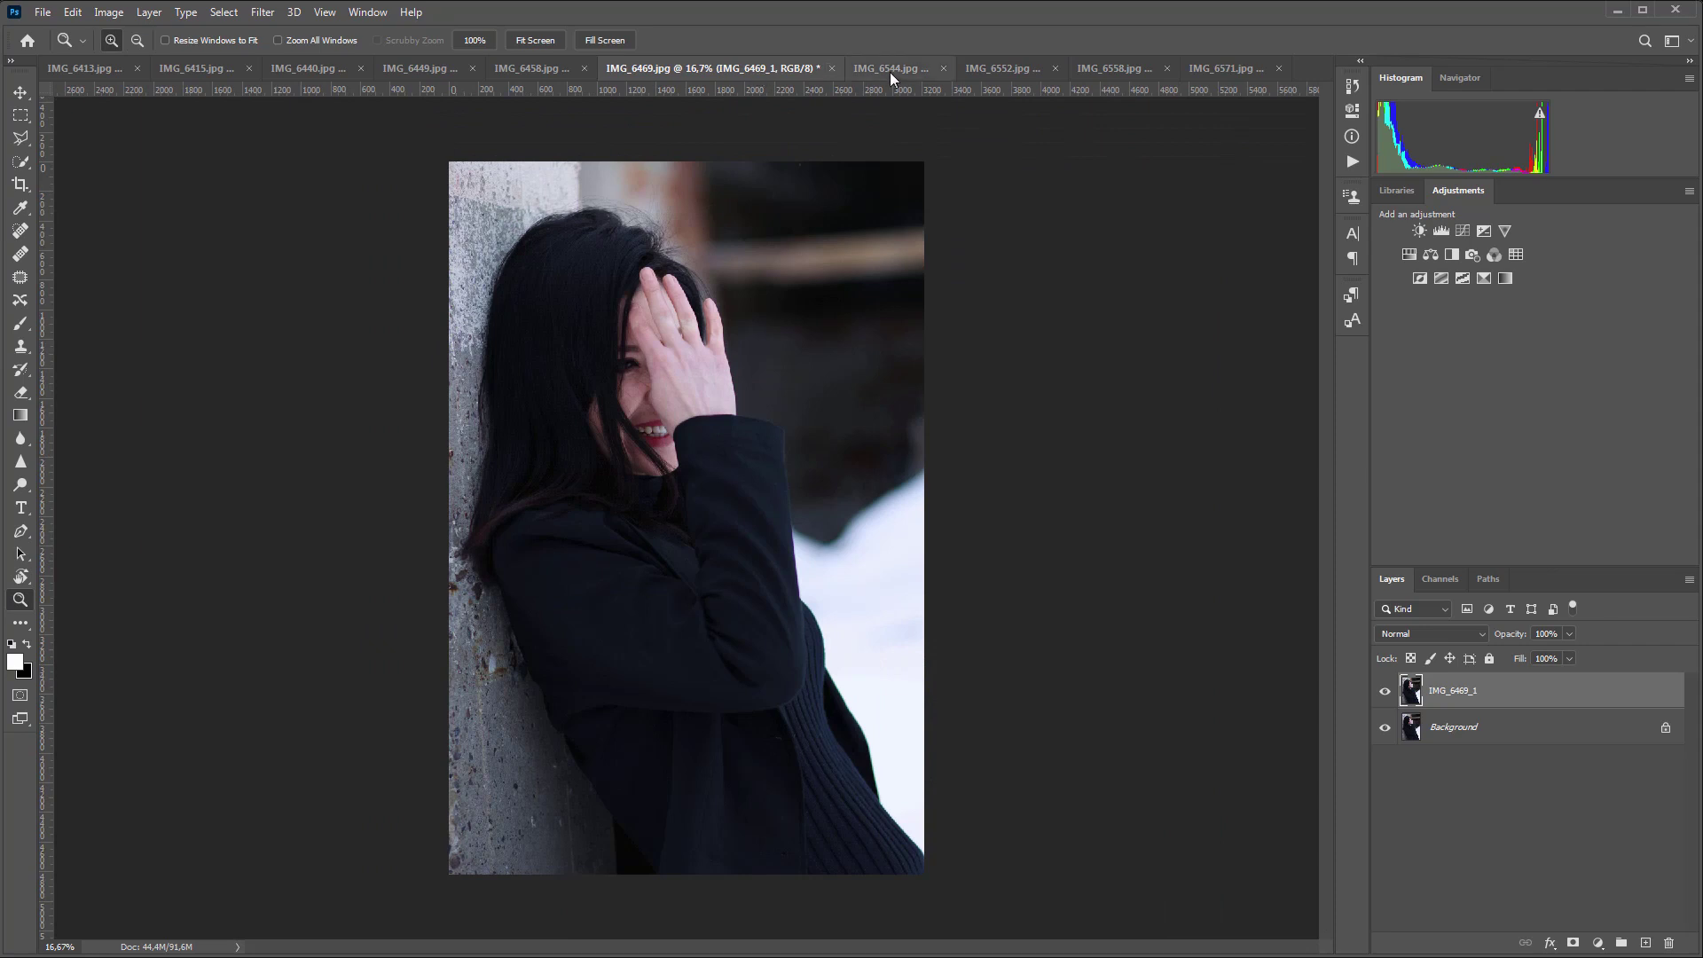
- On IMG_6544, zoom in on the model's face and show the retouched skin layer
click(890, 72)
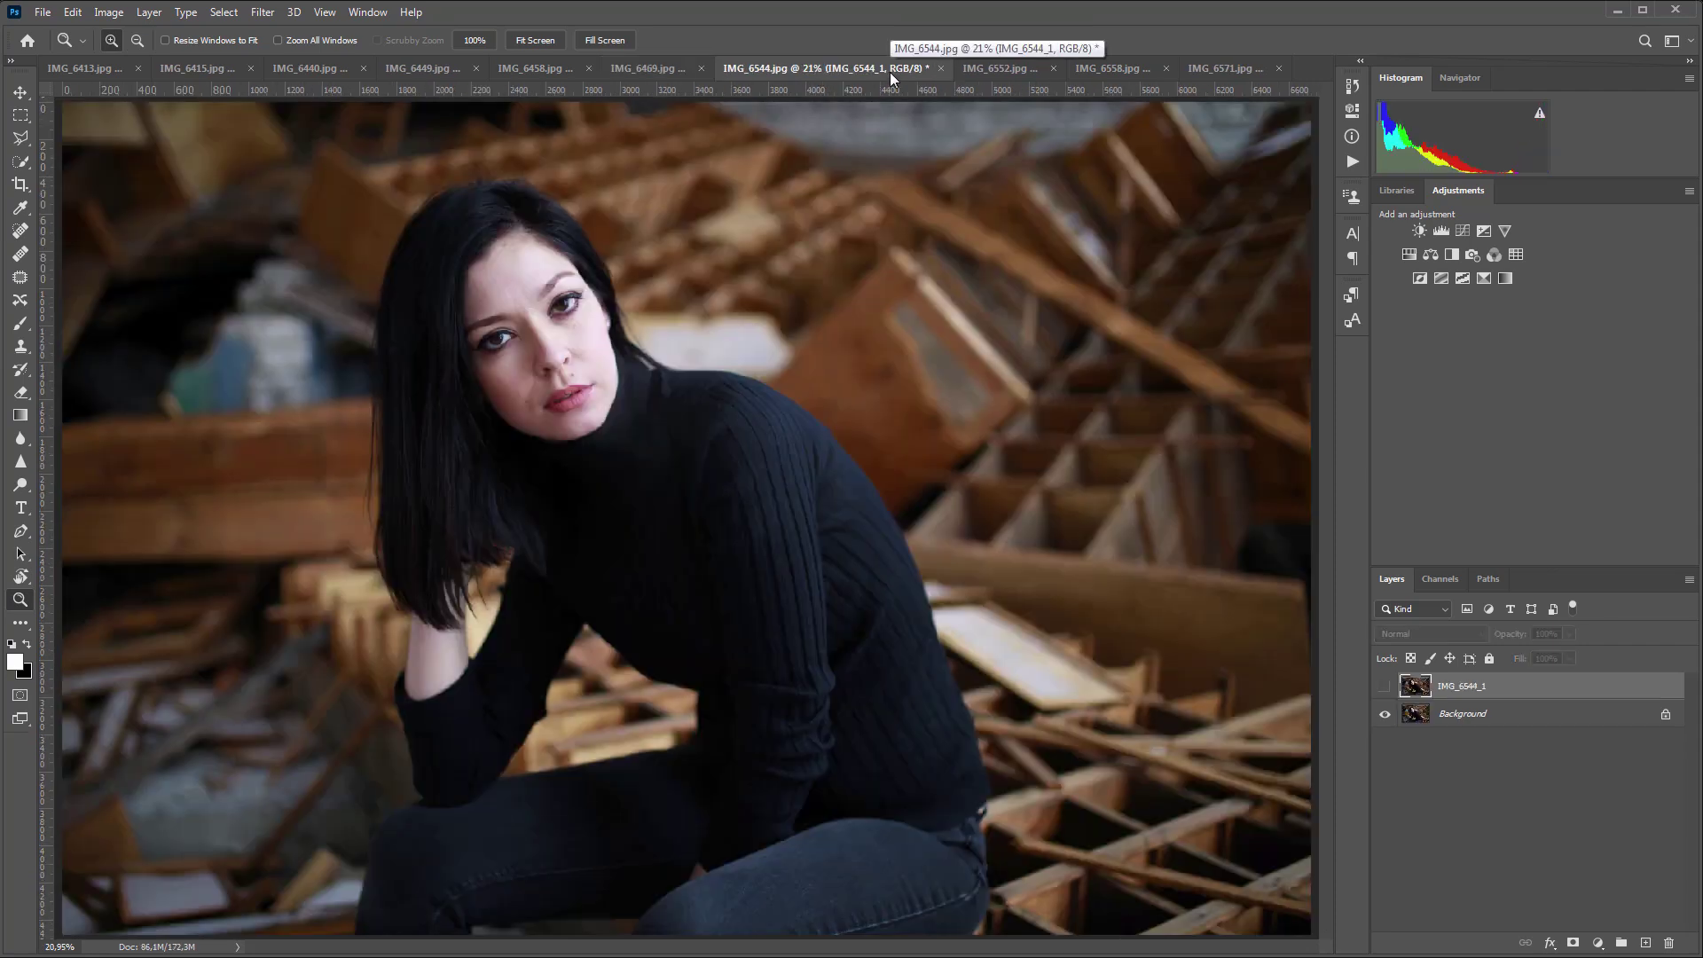
click(477, 455)
click(477, 455)
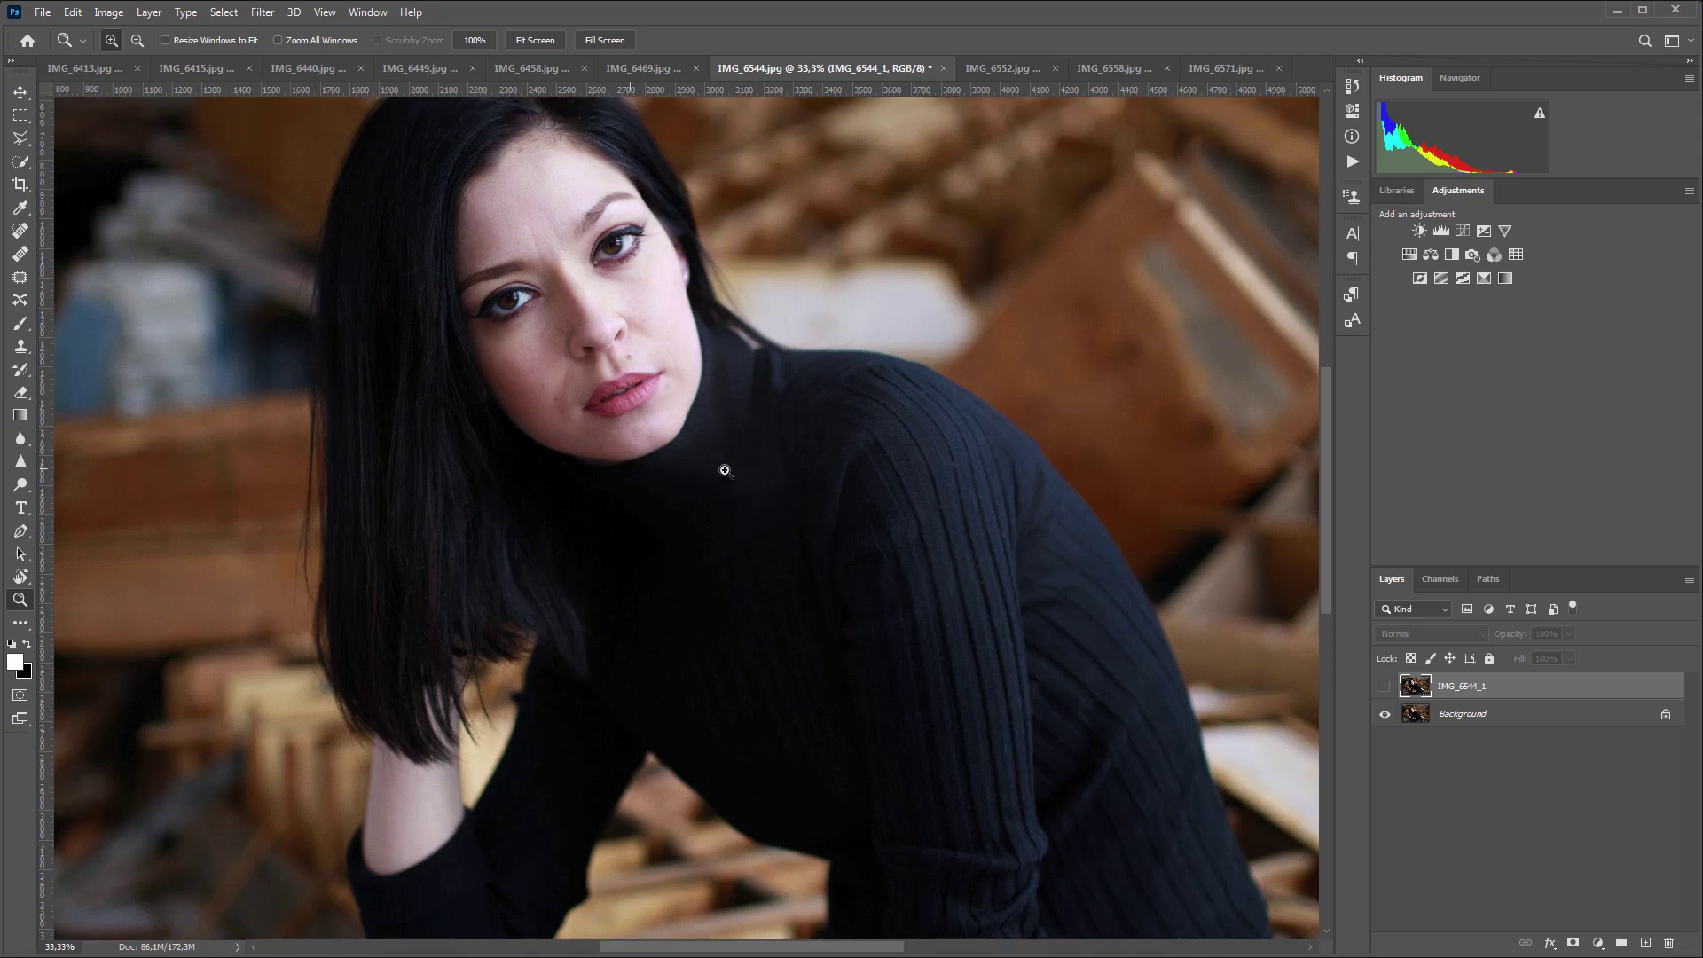
click(1383, 686)
- On IMG_6552, show the retouched layer, zoom to the chin and hand, and compare with the original
click(983, 69)
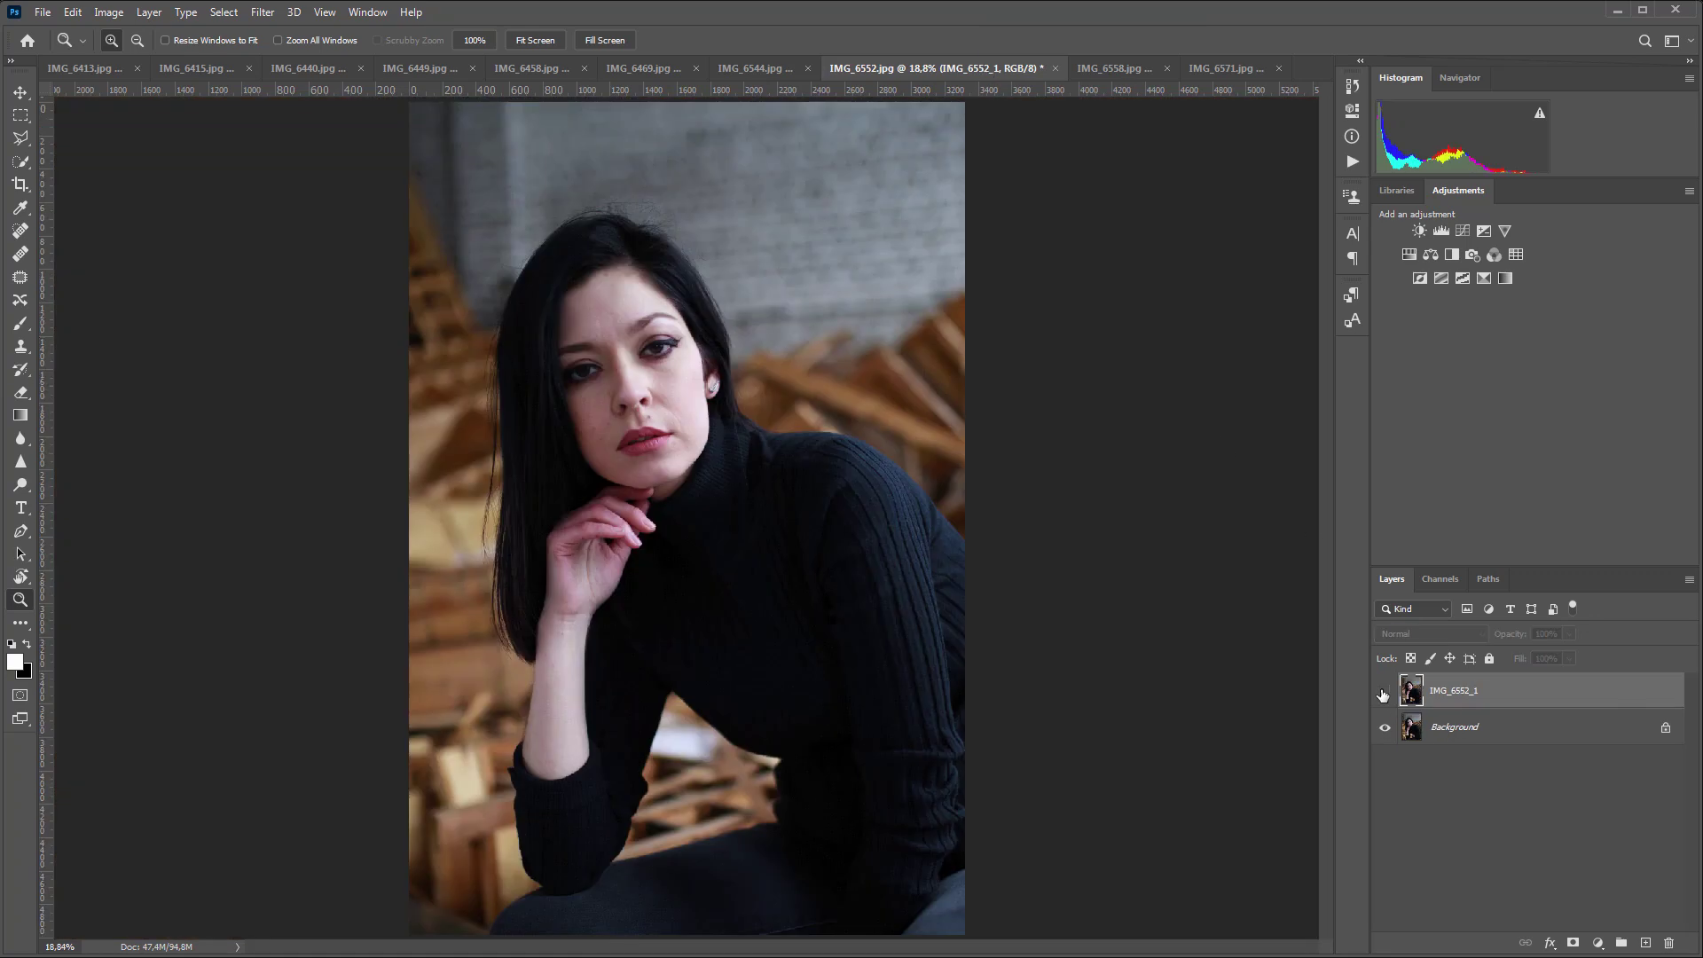
click(1382, 694)
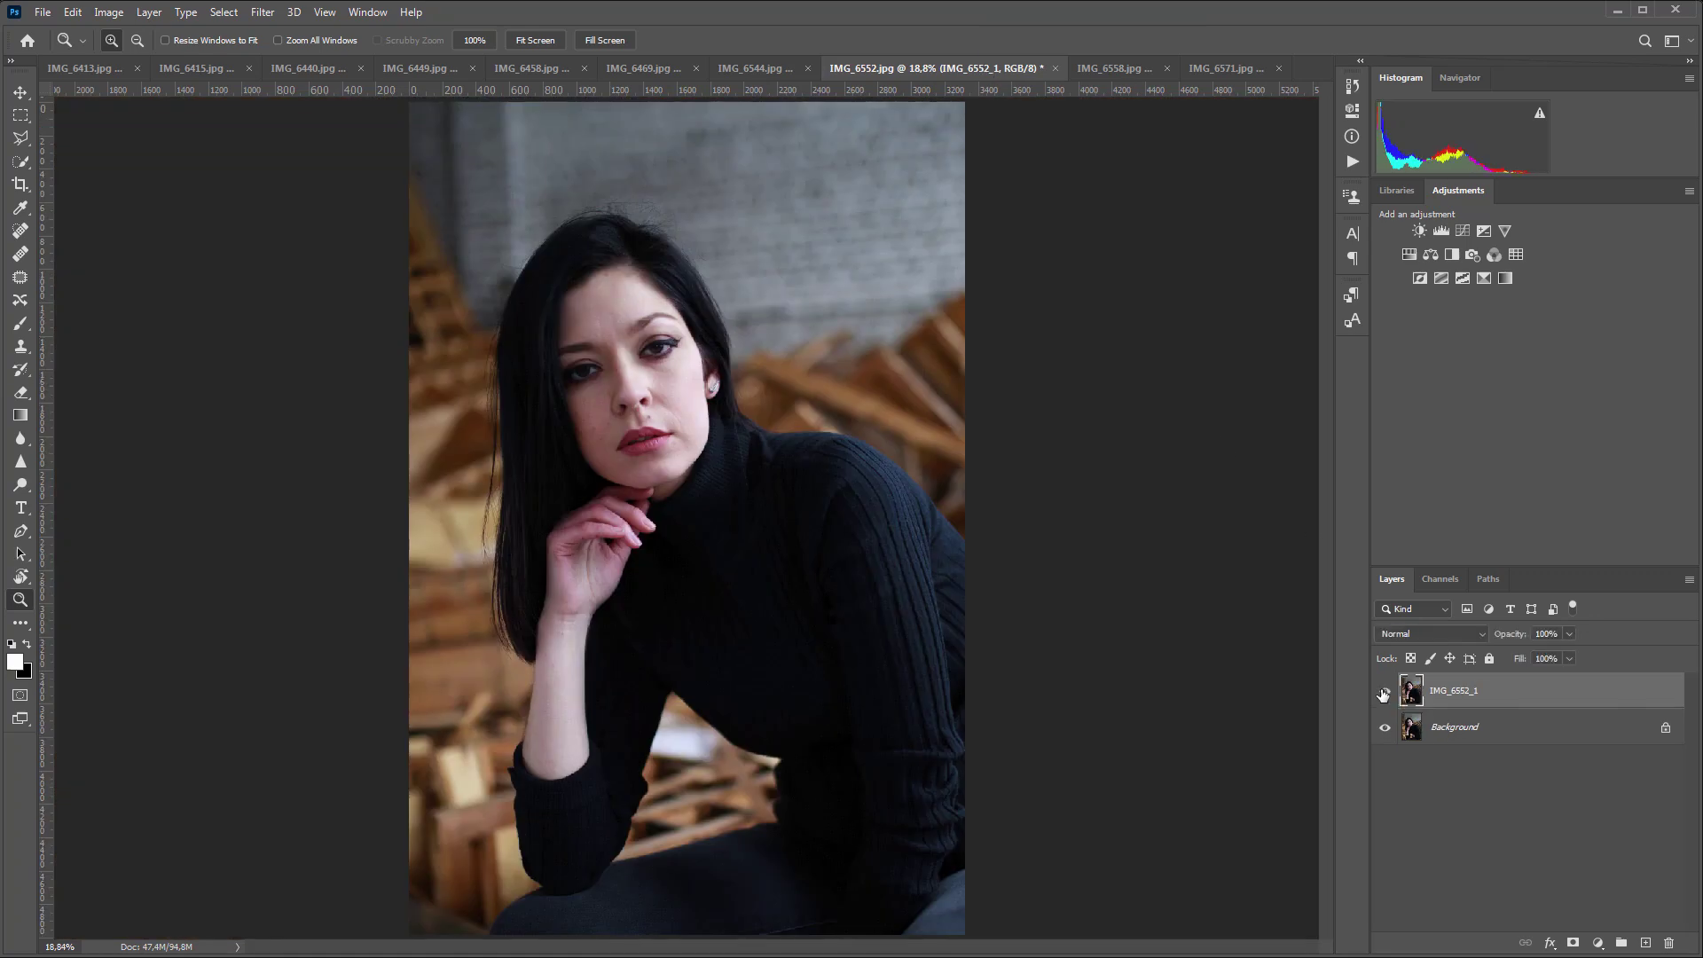
click(632, 470)
click(632, 470)
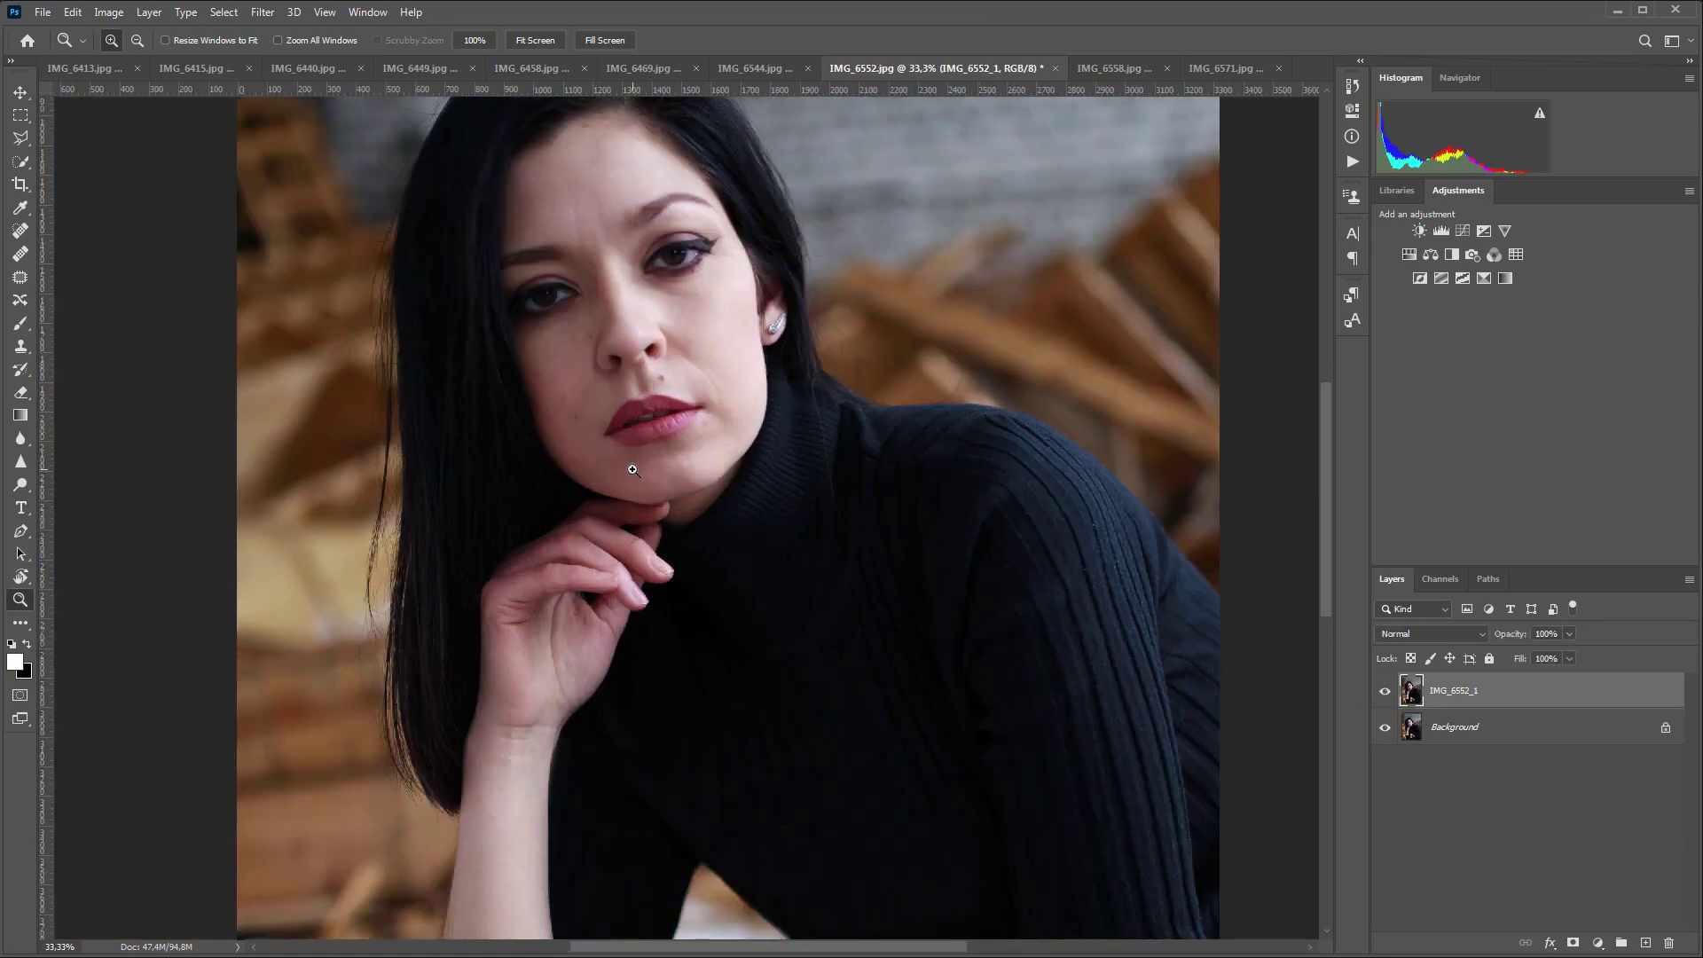
click(1386, 693)
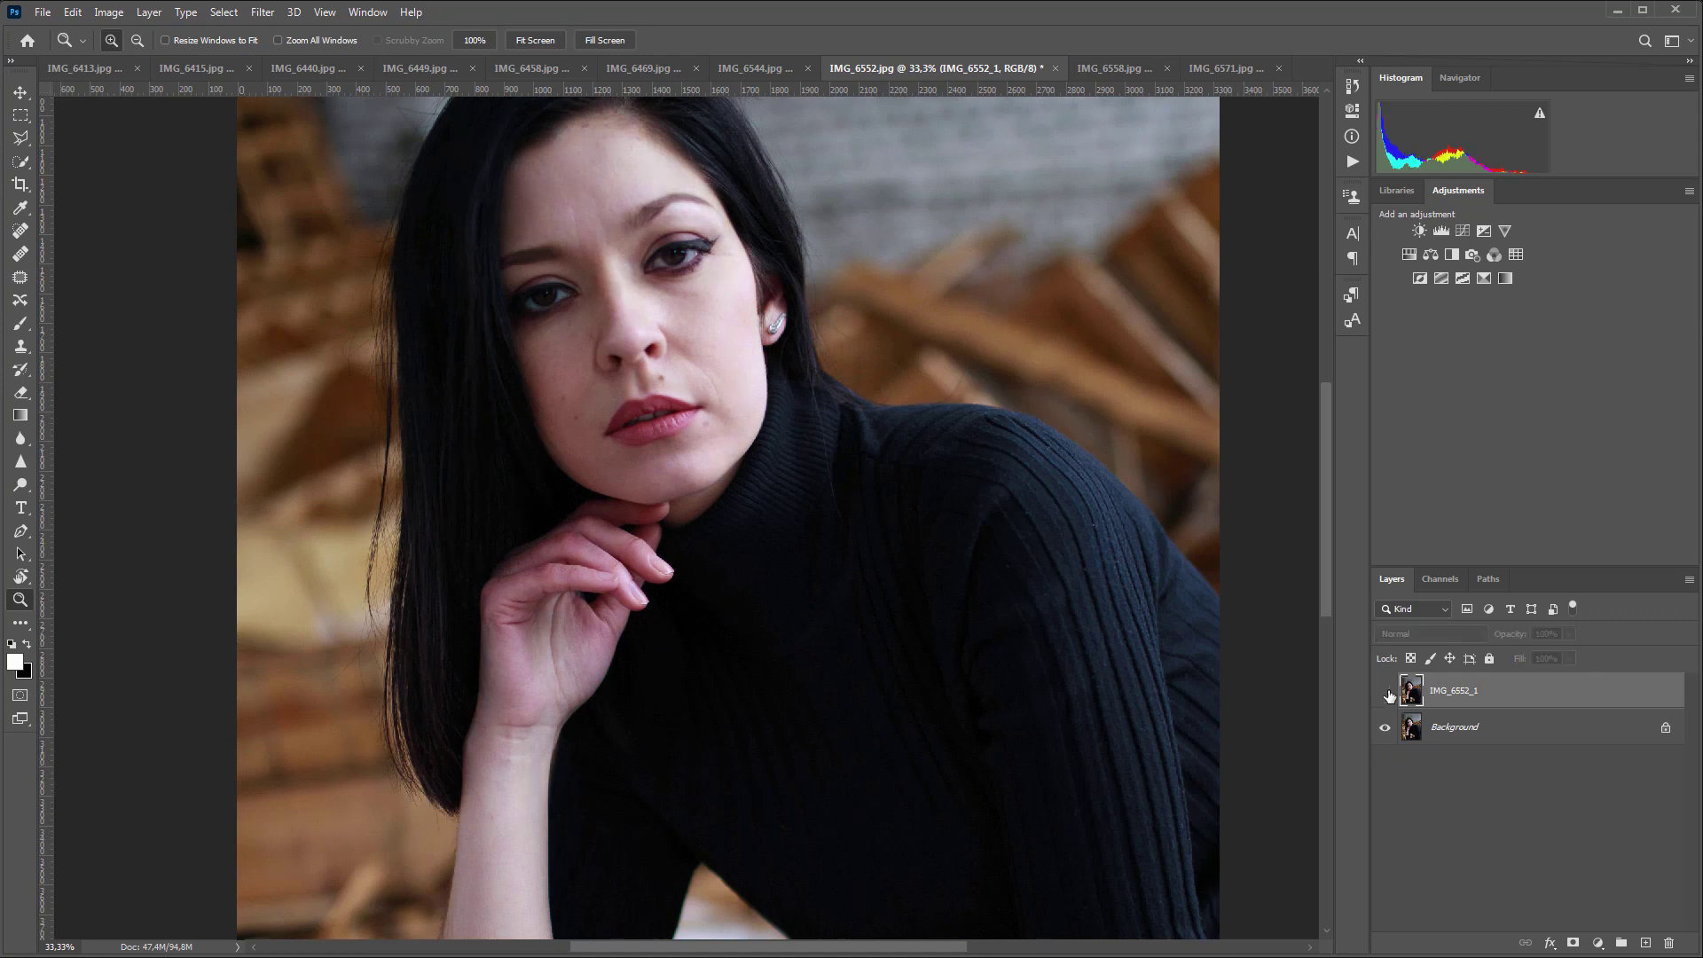
click(1386, 692)
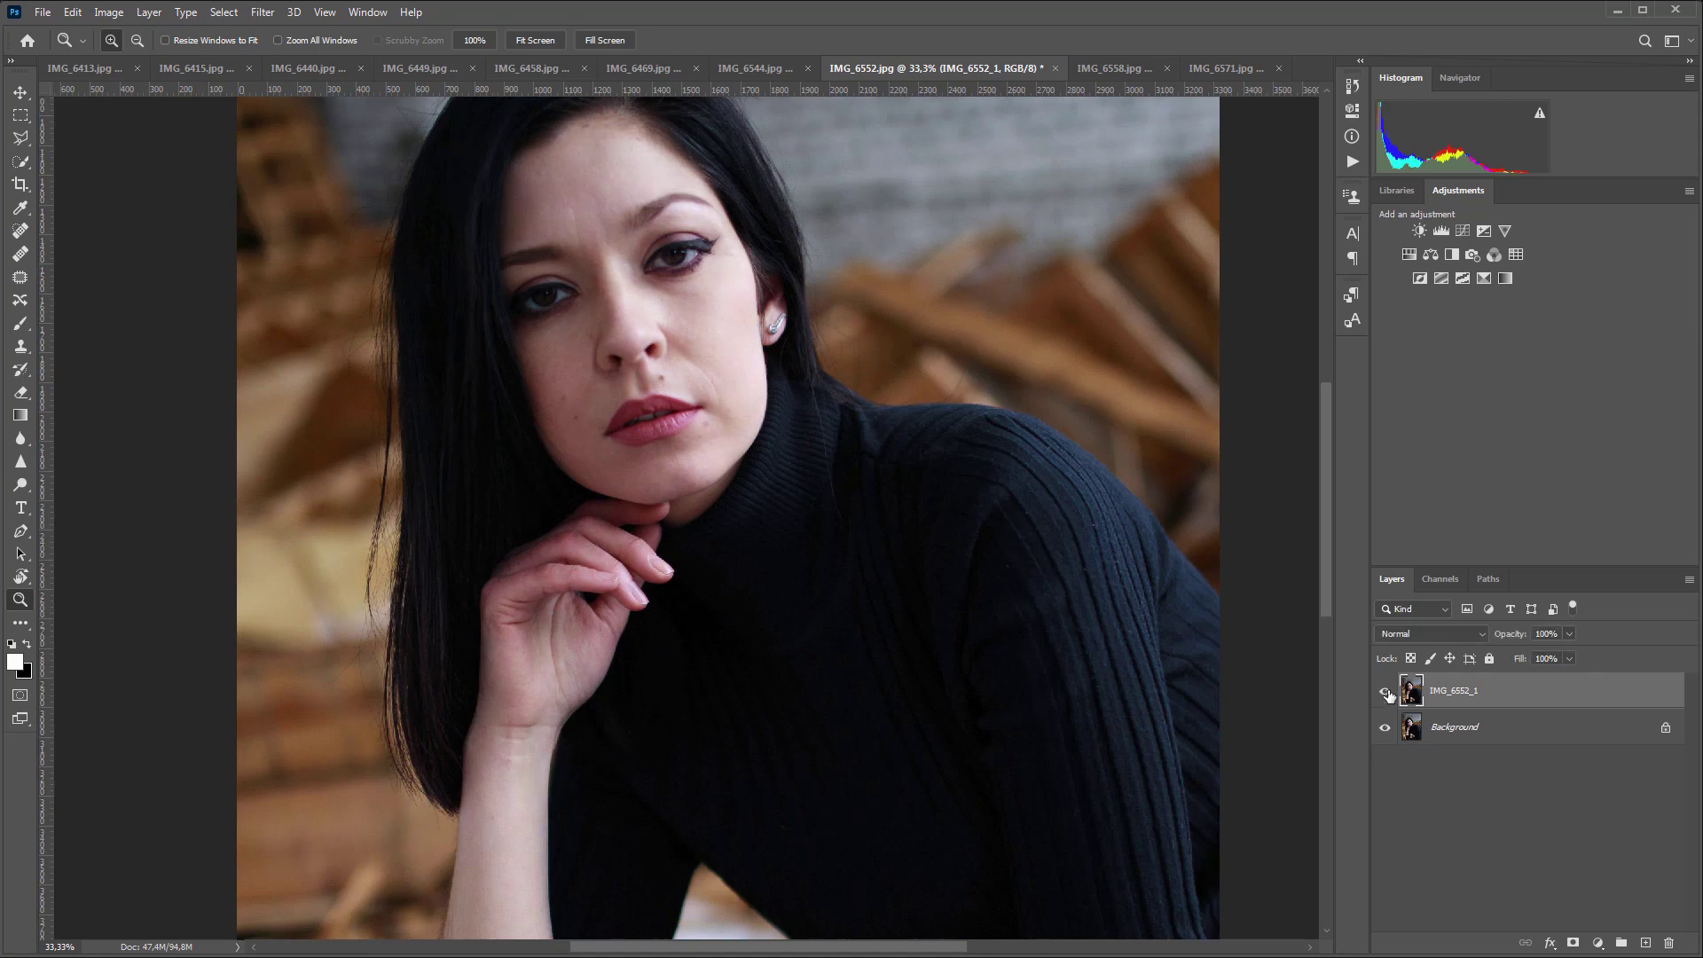
- On IMG_6558, zoom to 25% on face and hand and compare retouched skin with the original
click(1110, 71)
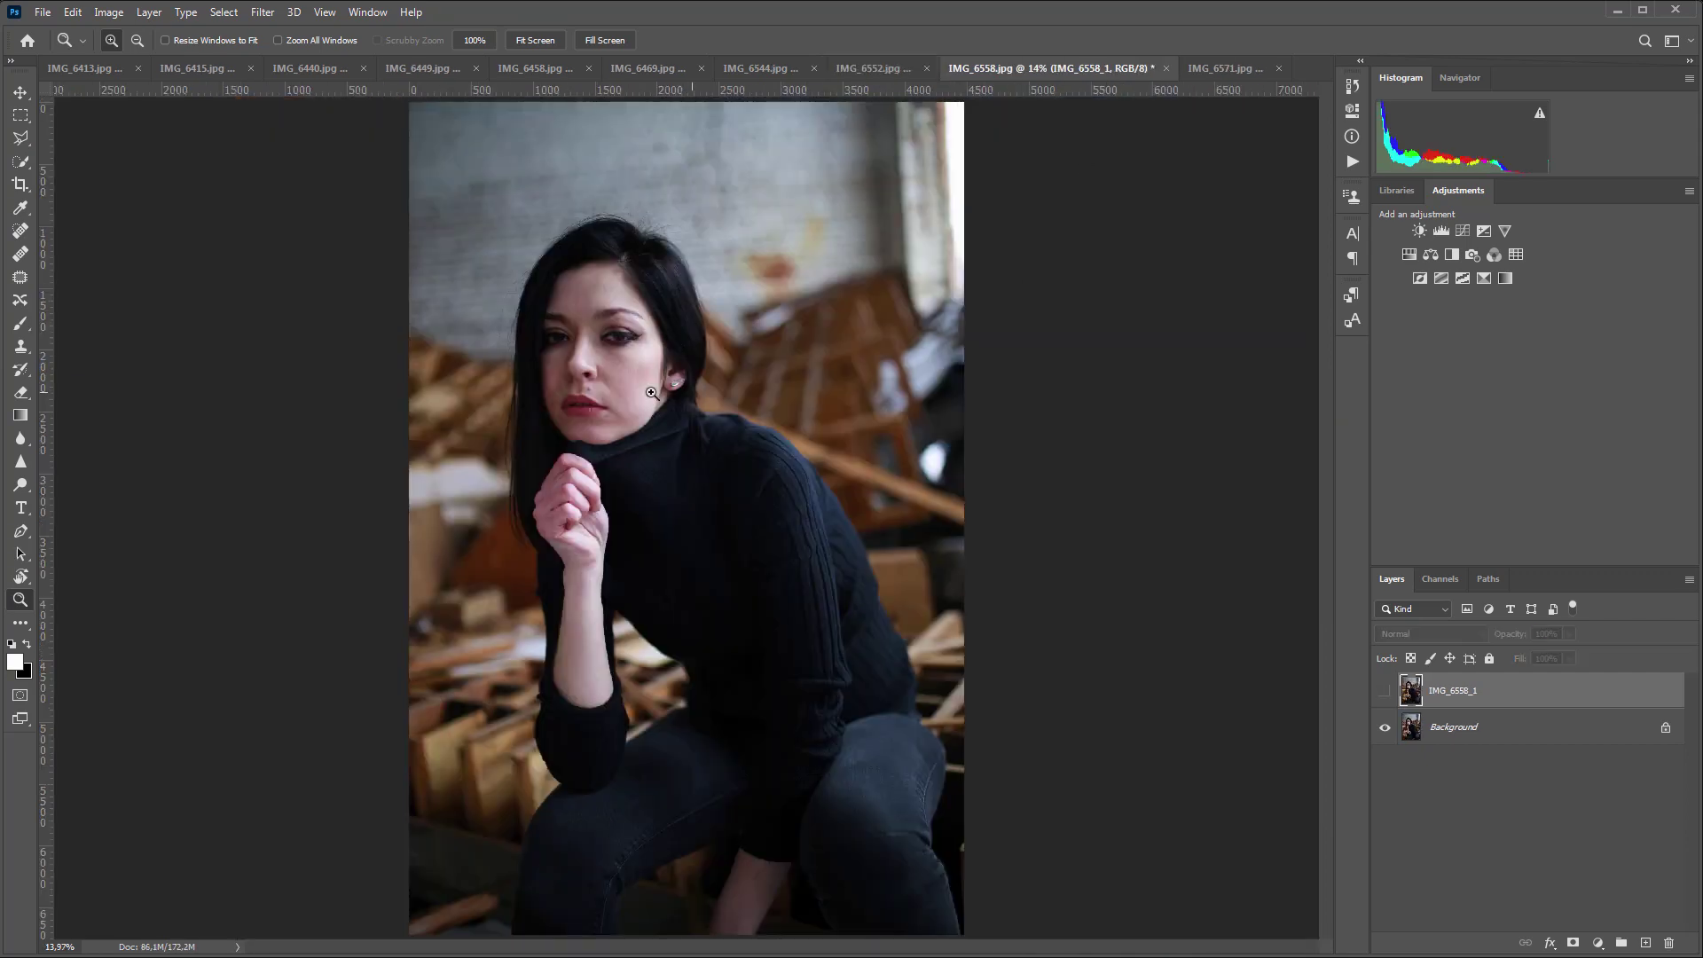
click(617, 393)
click(617, 392)
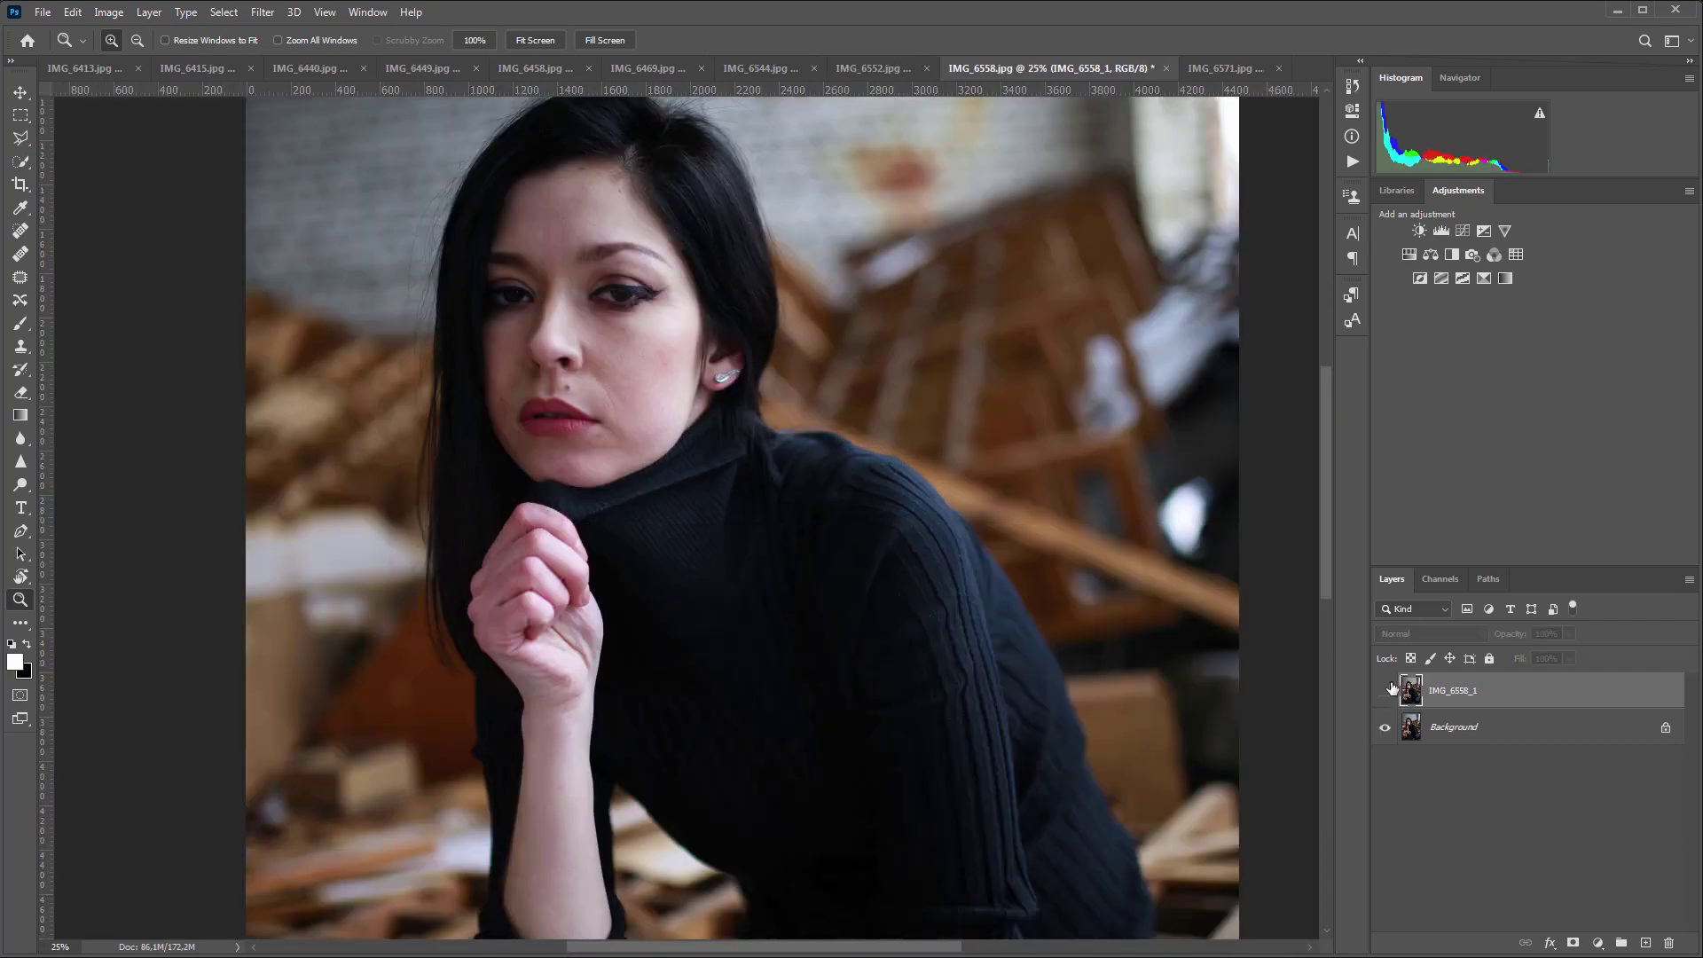
click(1384, 692)
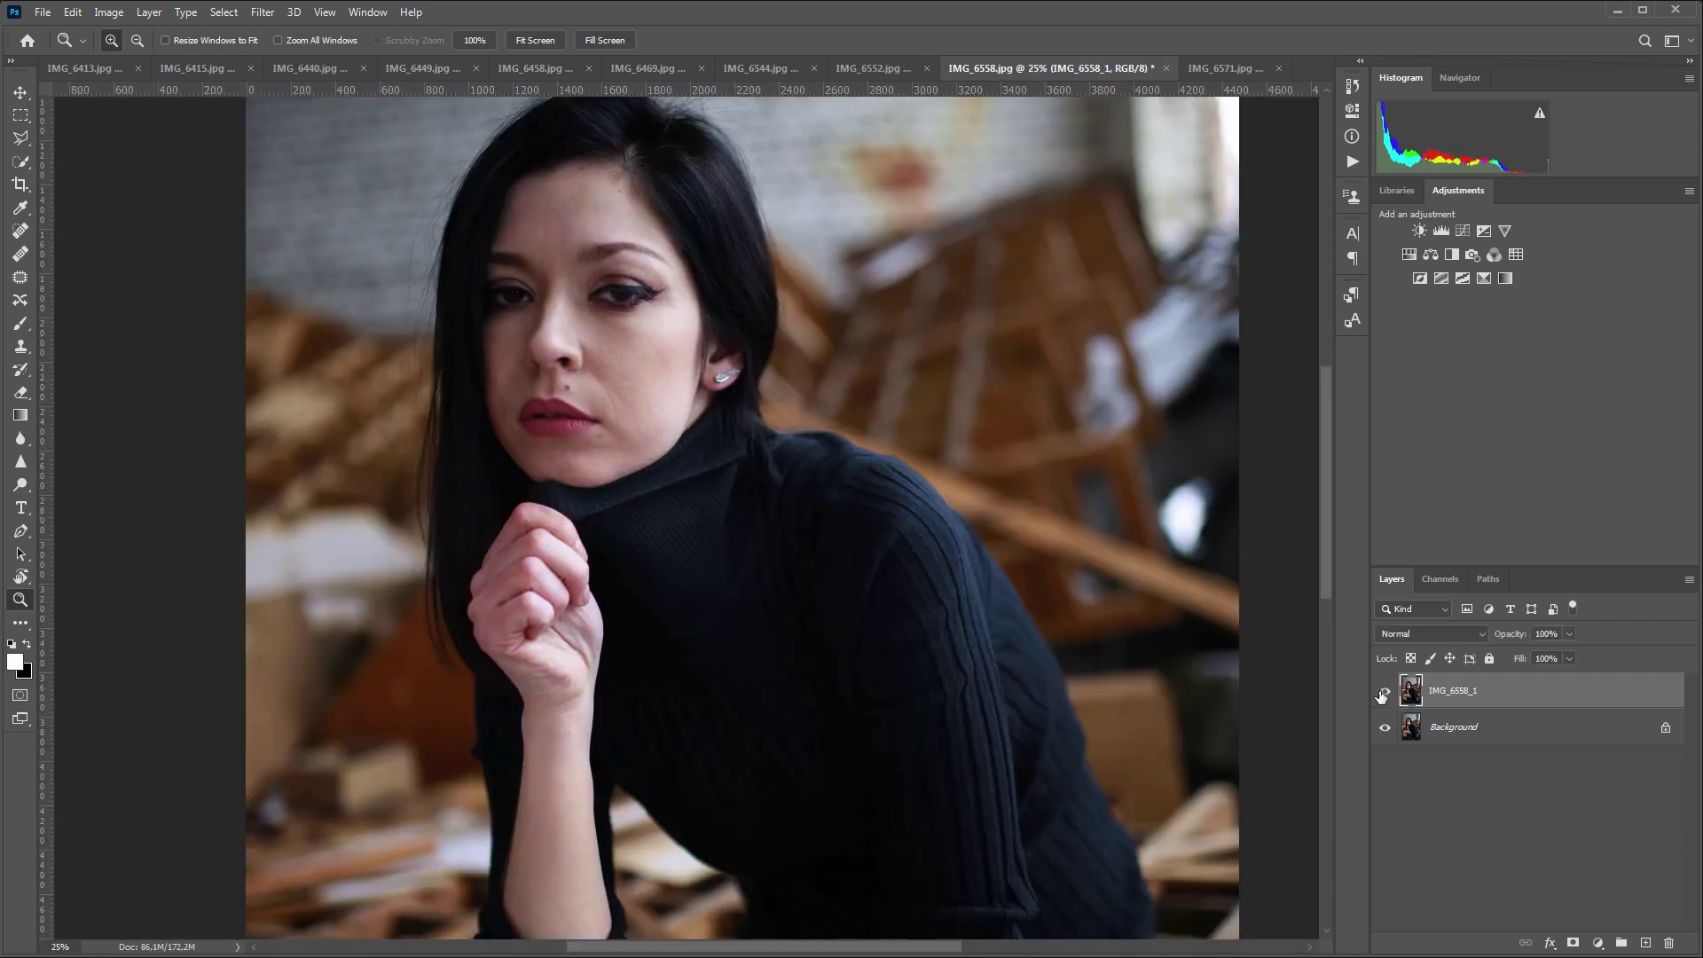
click(1382, 694)
click(1381, 695)
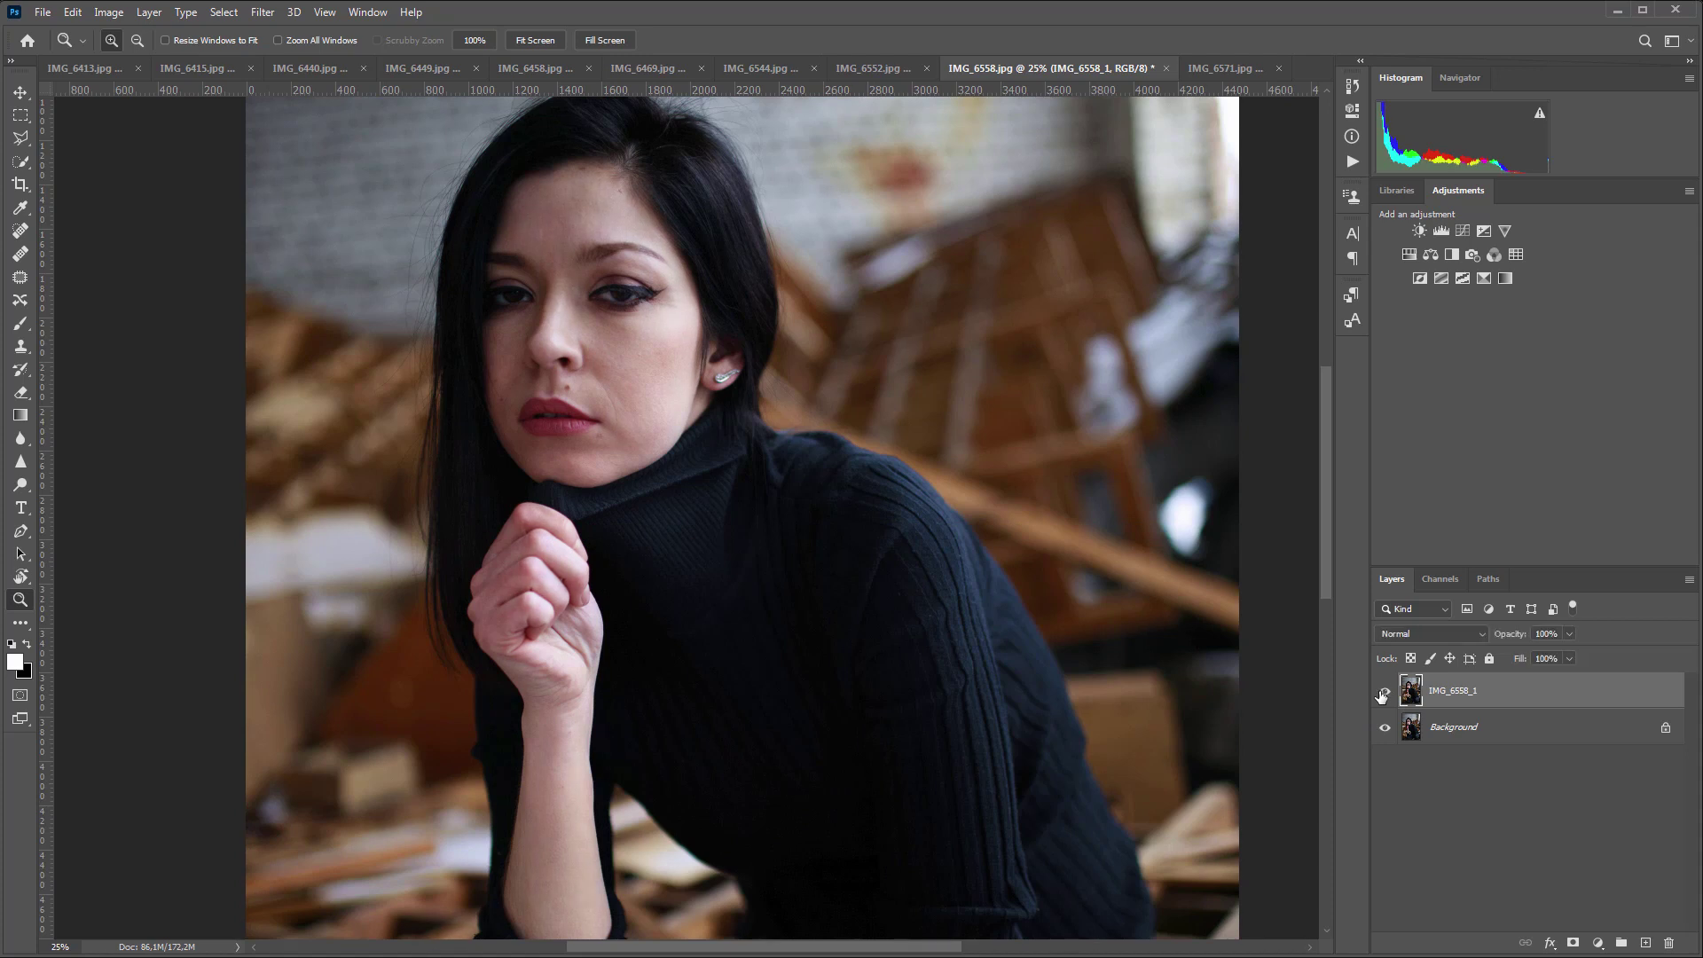
- On IMG_6571, show the retouched skin layer and zoom to 50% on the face and hand
click(1215, 68)
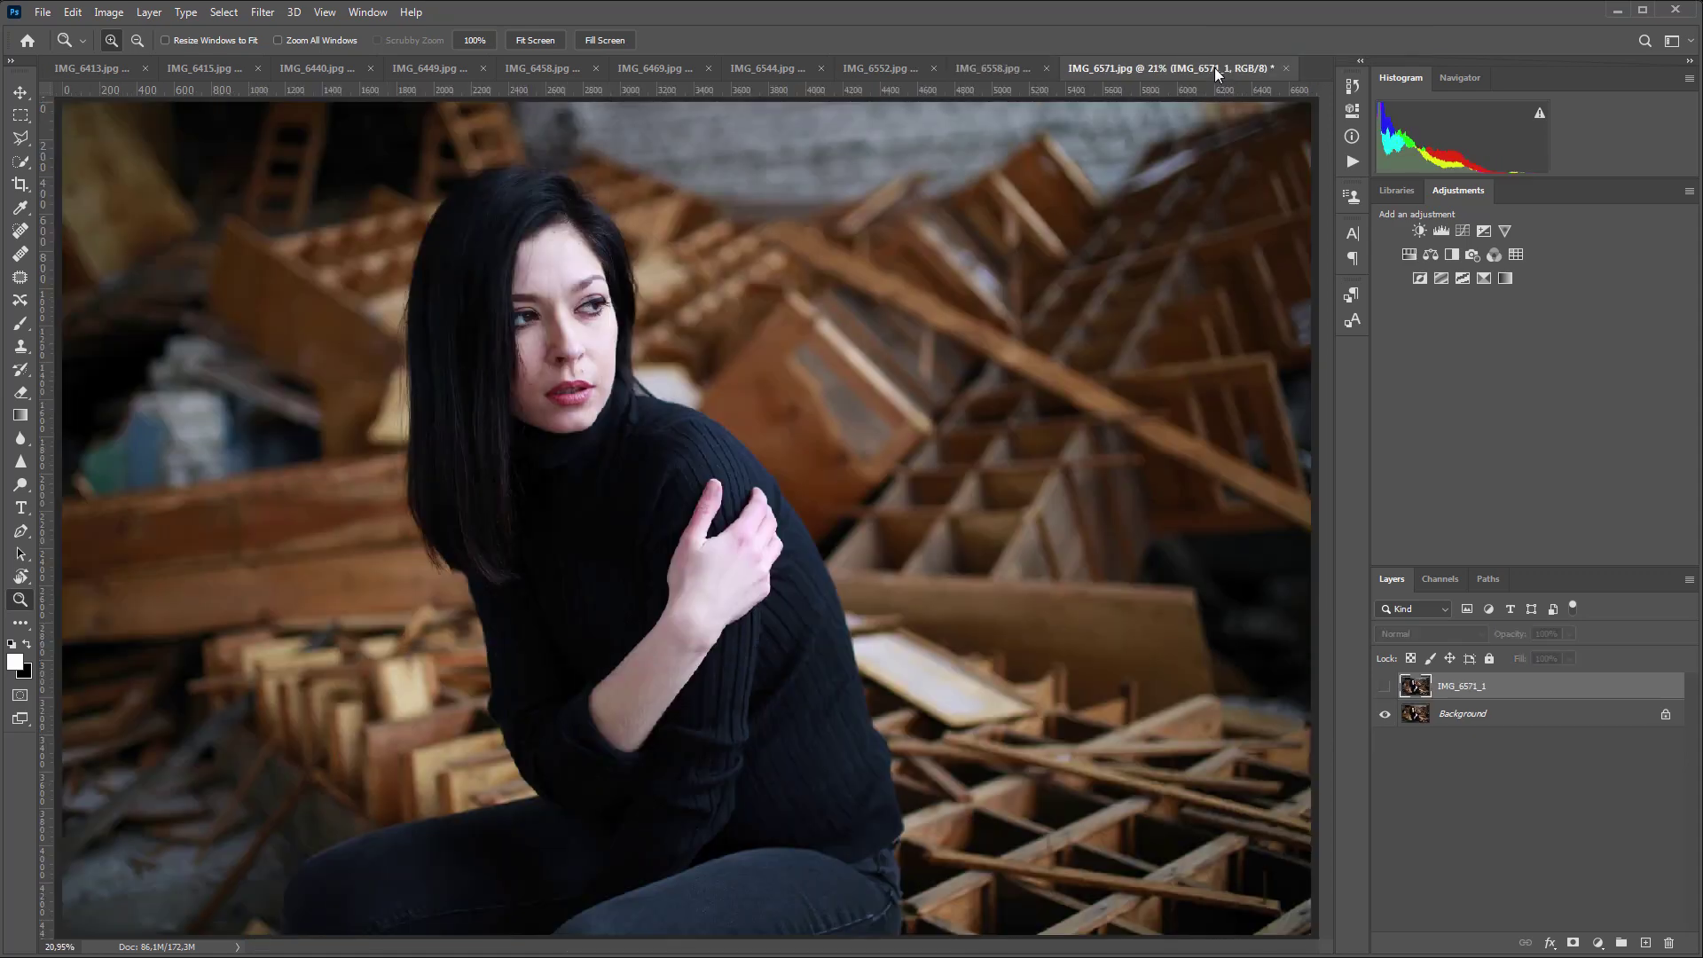
click(623, 480)
scroll(622, 520, up, 1)
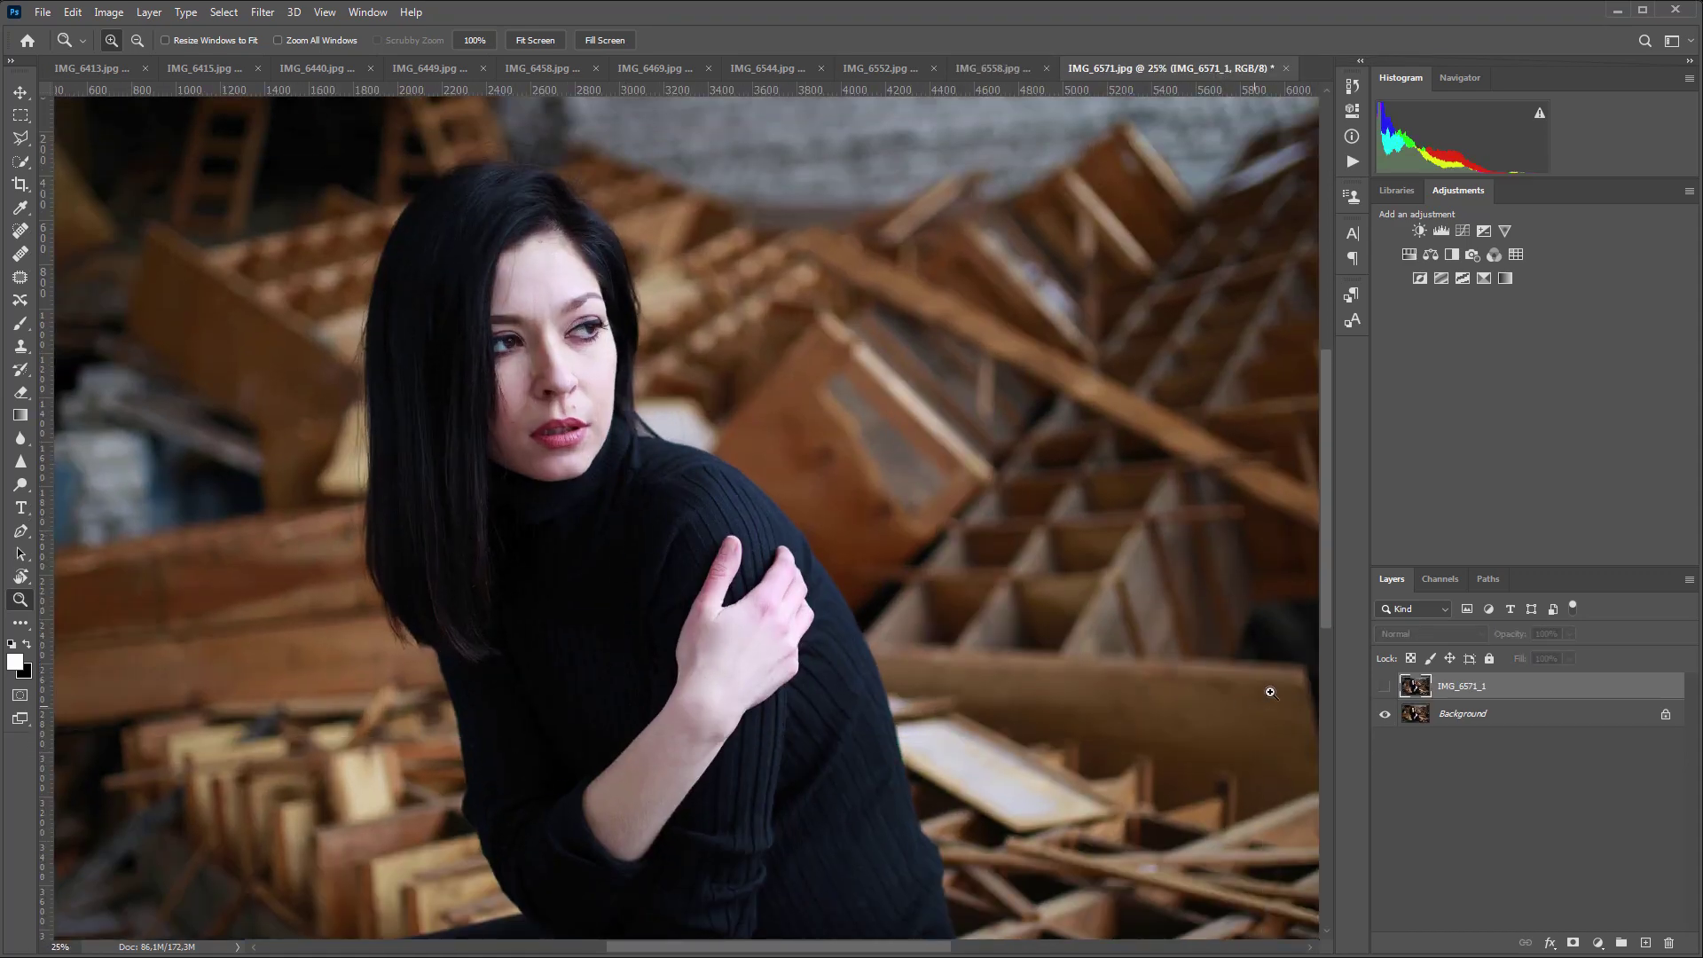
click(1385, 688)
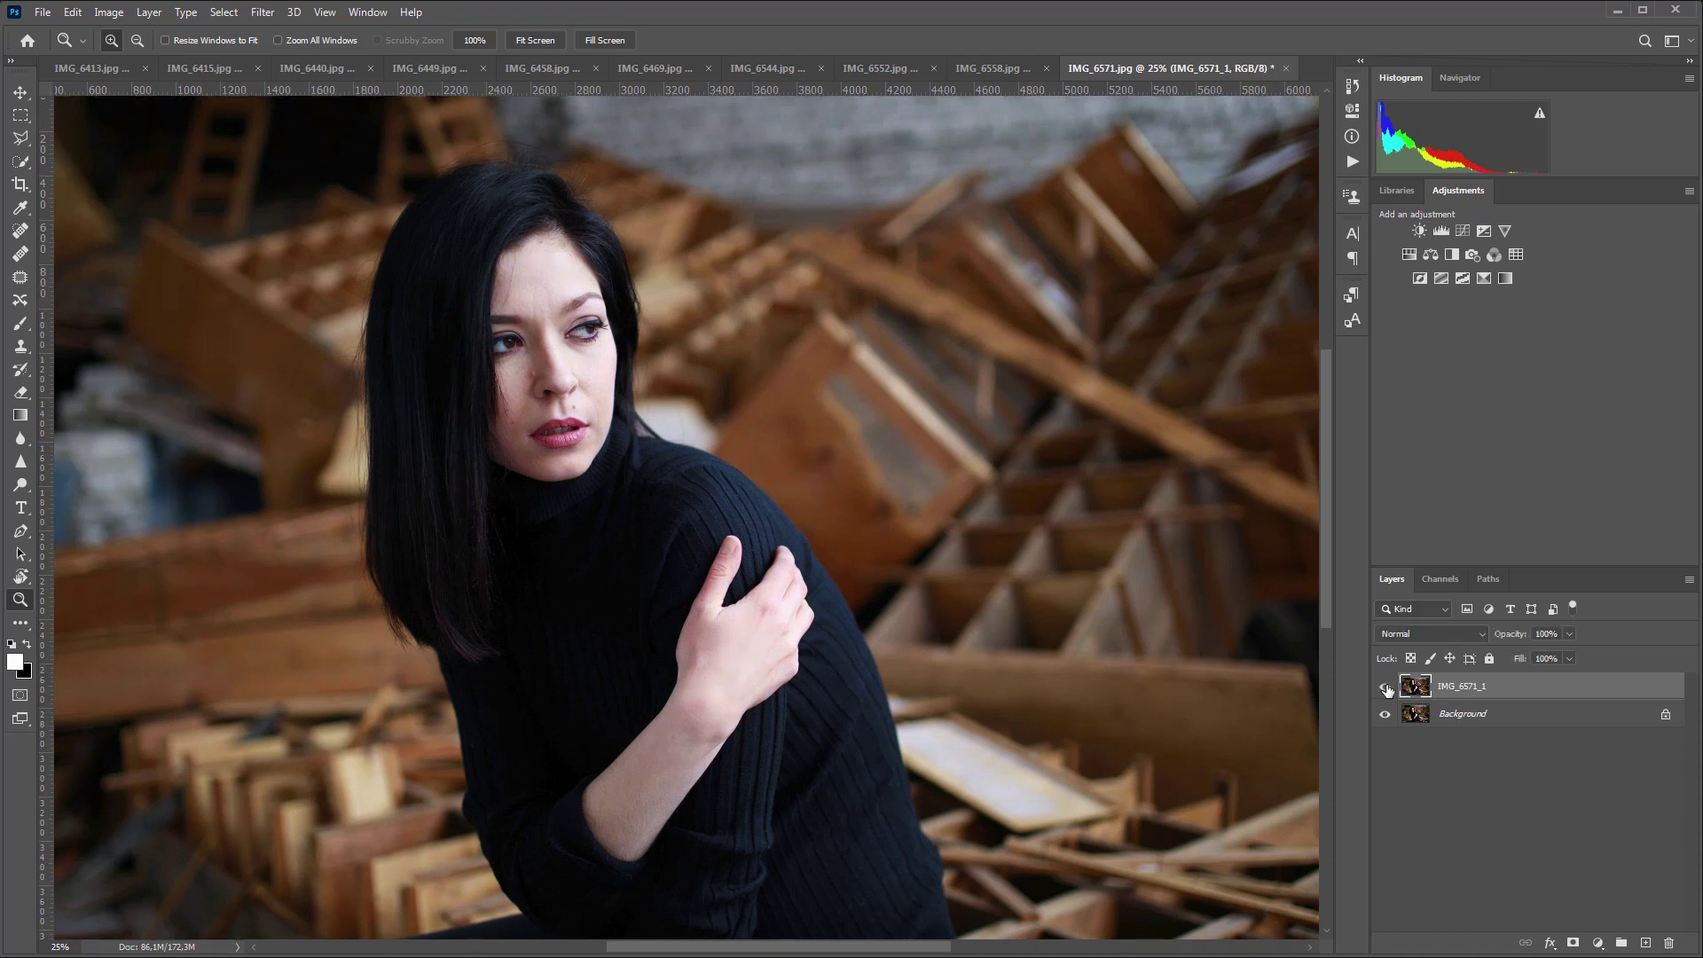
click(610, 523)
click(608, 537)
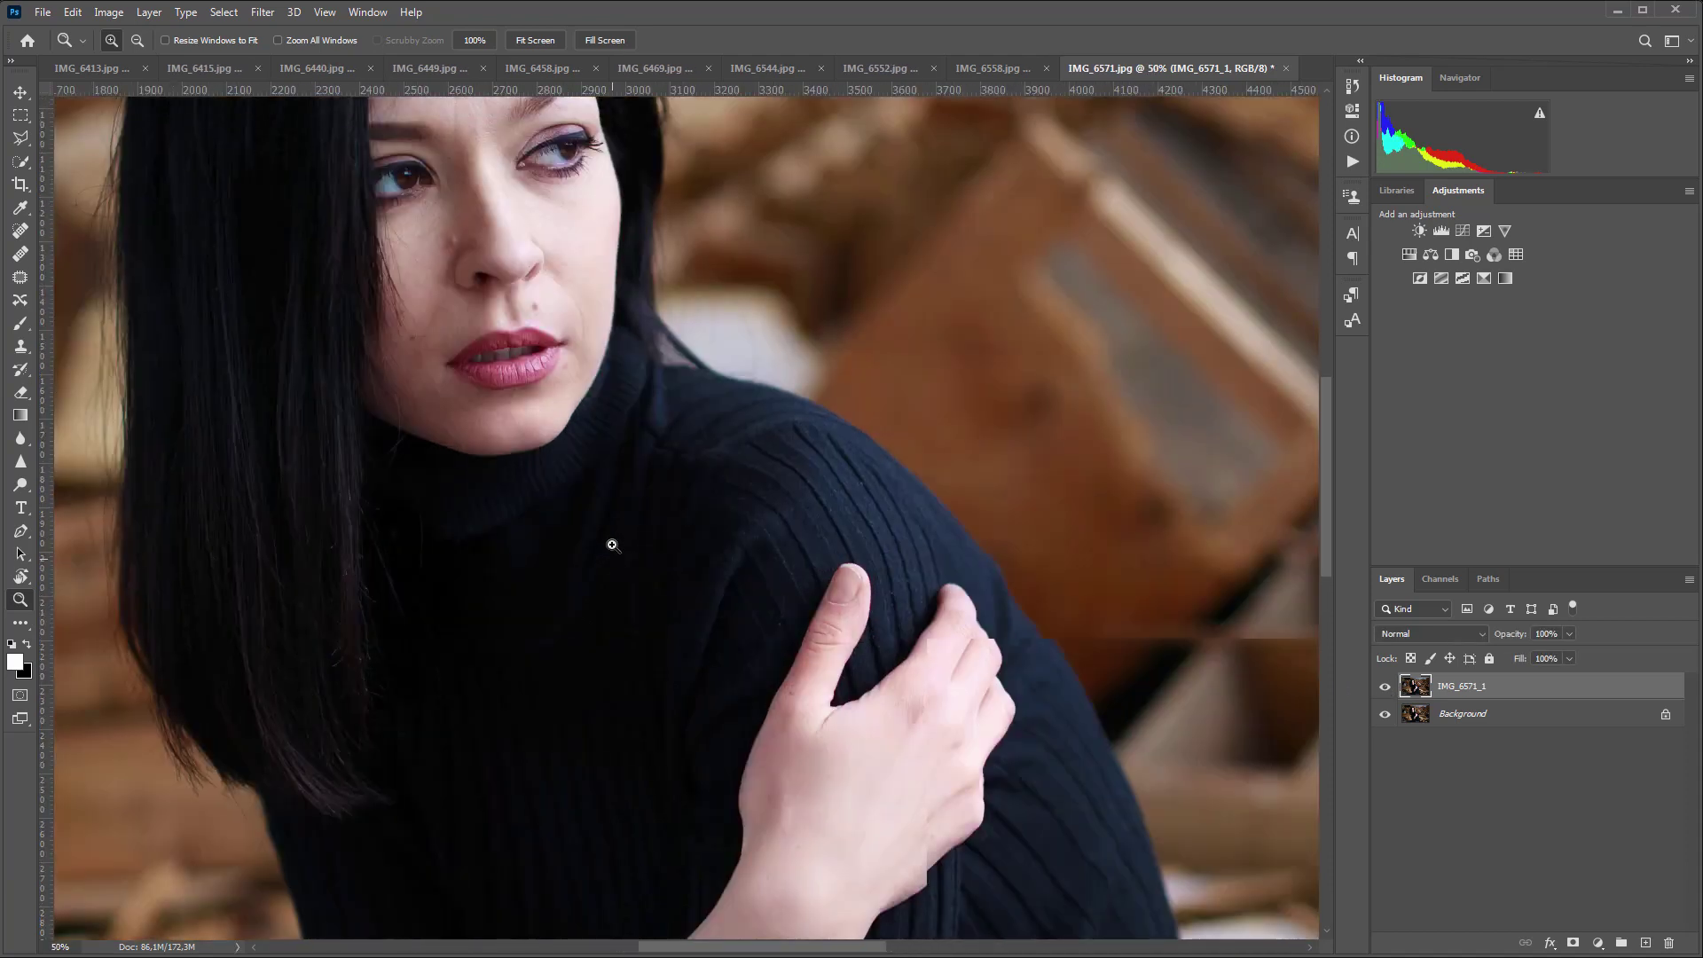
- Compare IMG_6571's retouched layer against the original twice, then zoom out to fit the photo
click(1385, 688)
click(1385, 688)
click(1386, 687)
click(1386, 687)
alt+click(1001, 514)
alt+click(1000, 513)
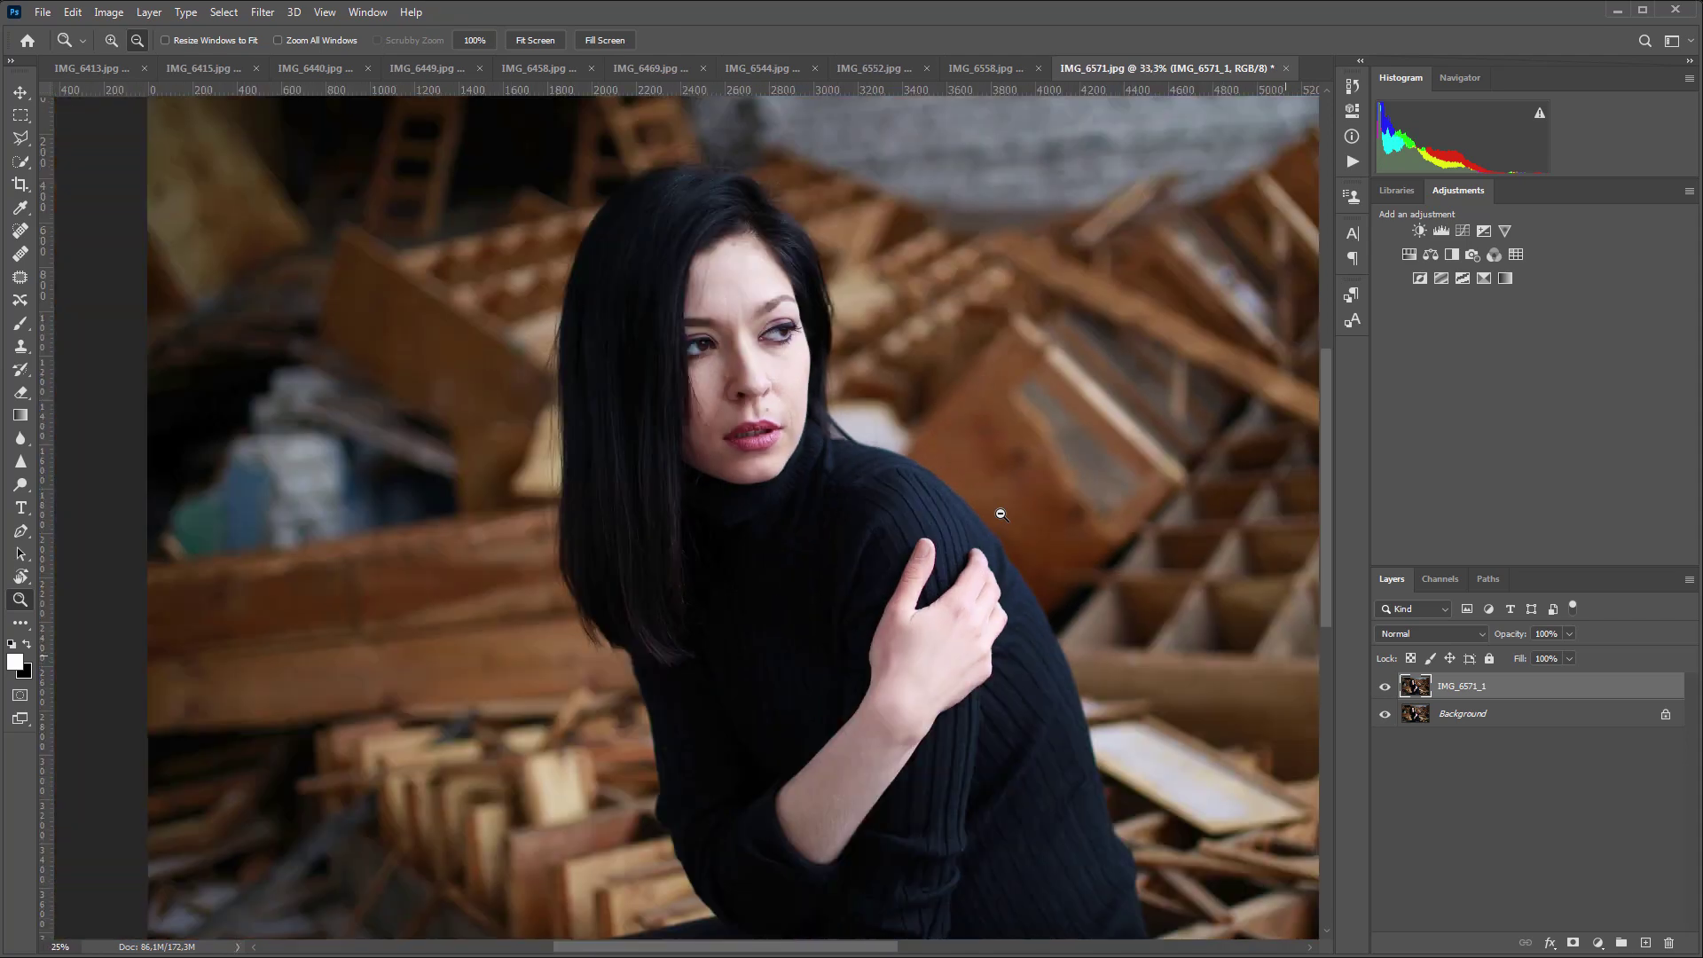
alt+click(1000, 513)
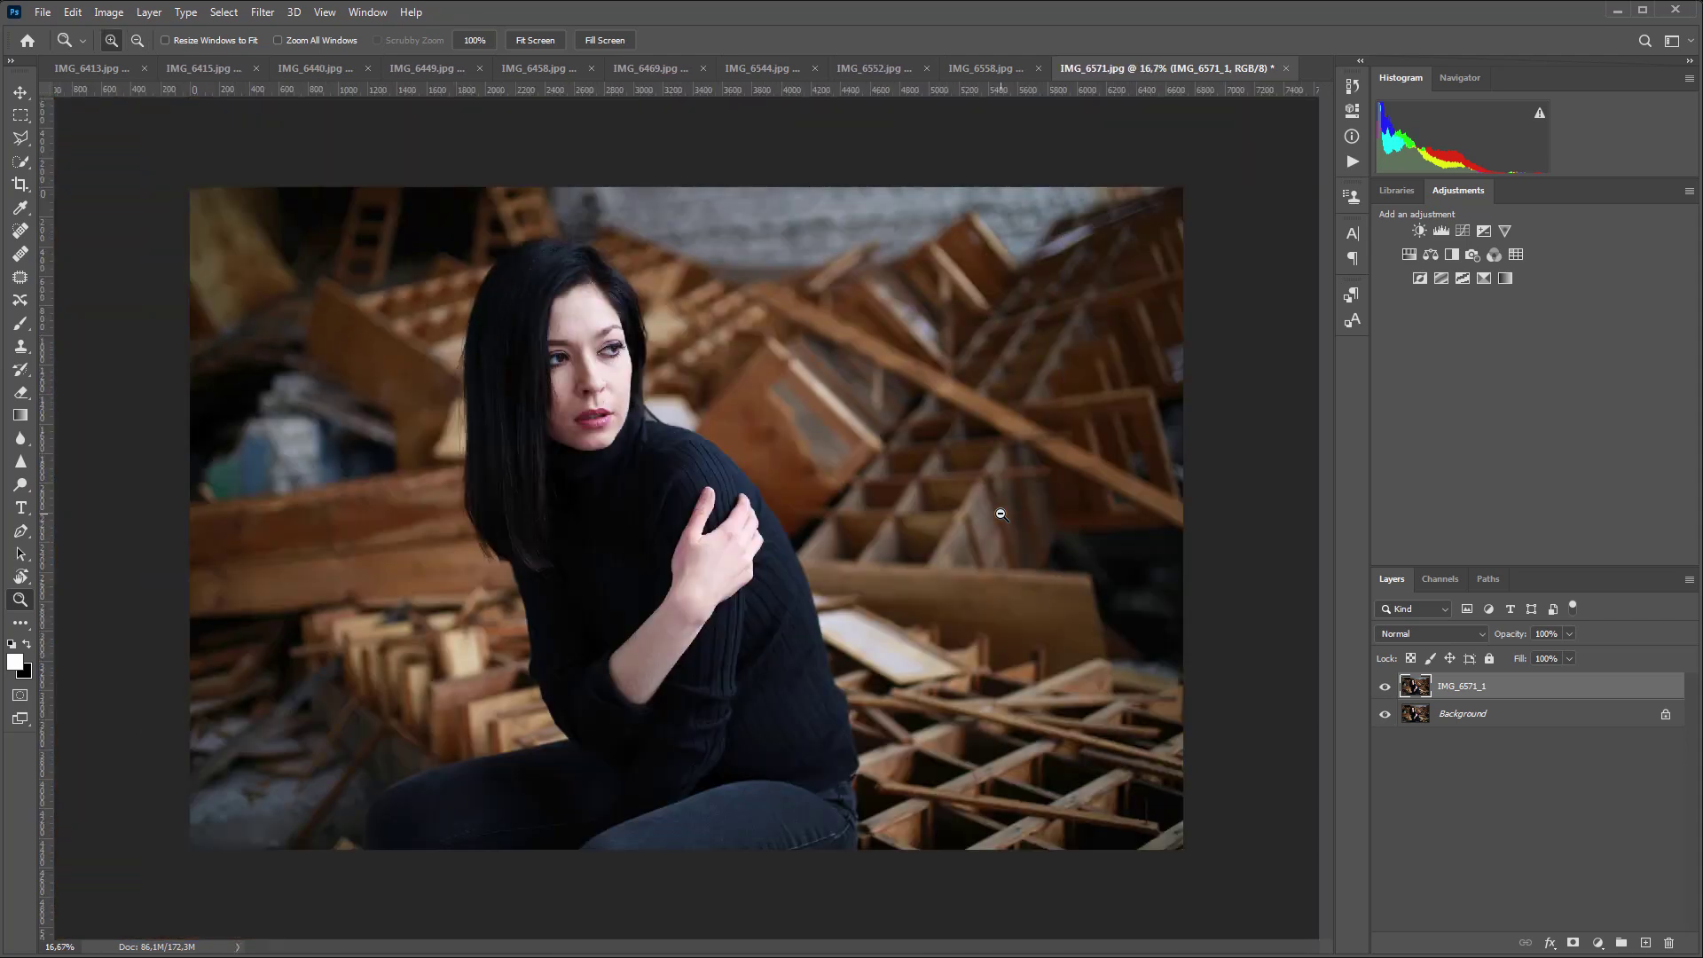